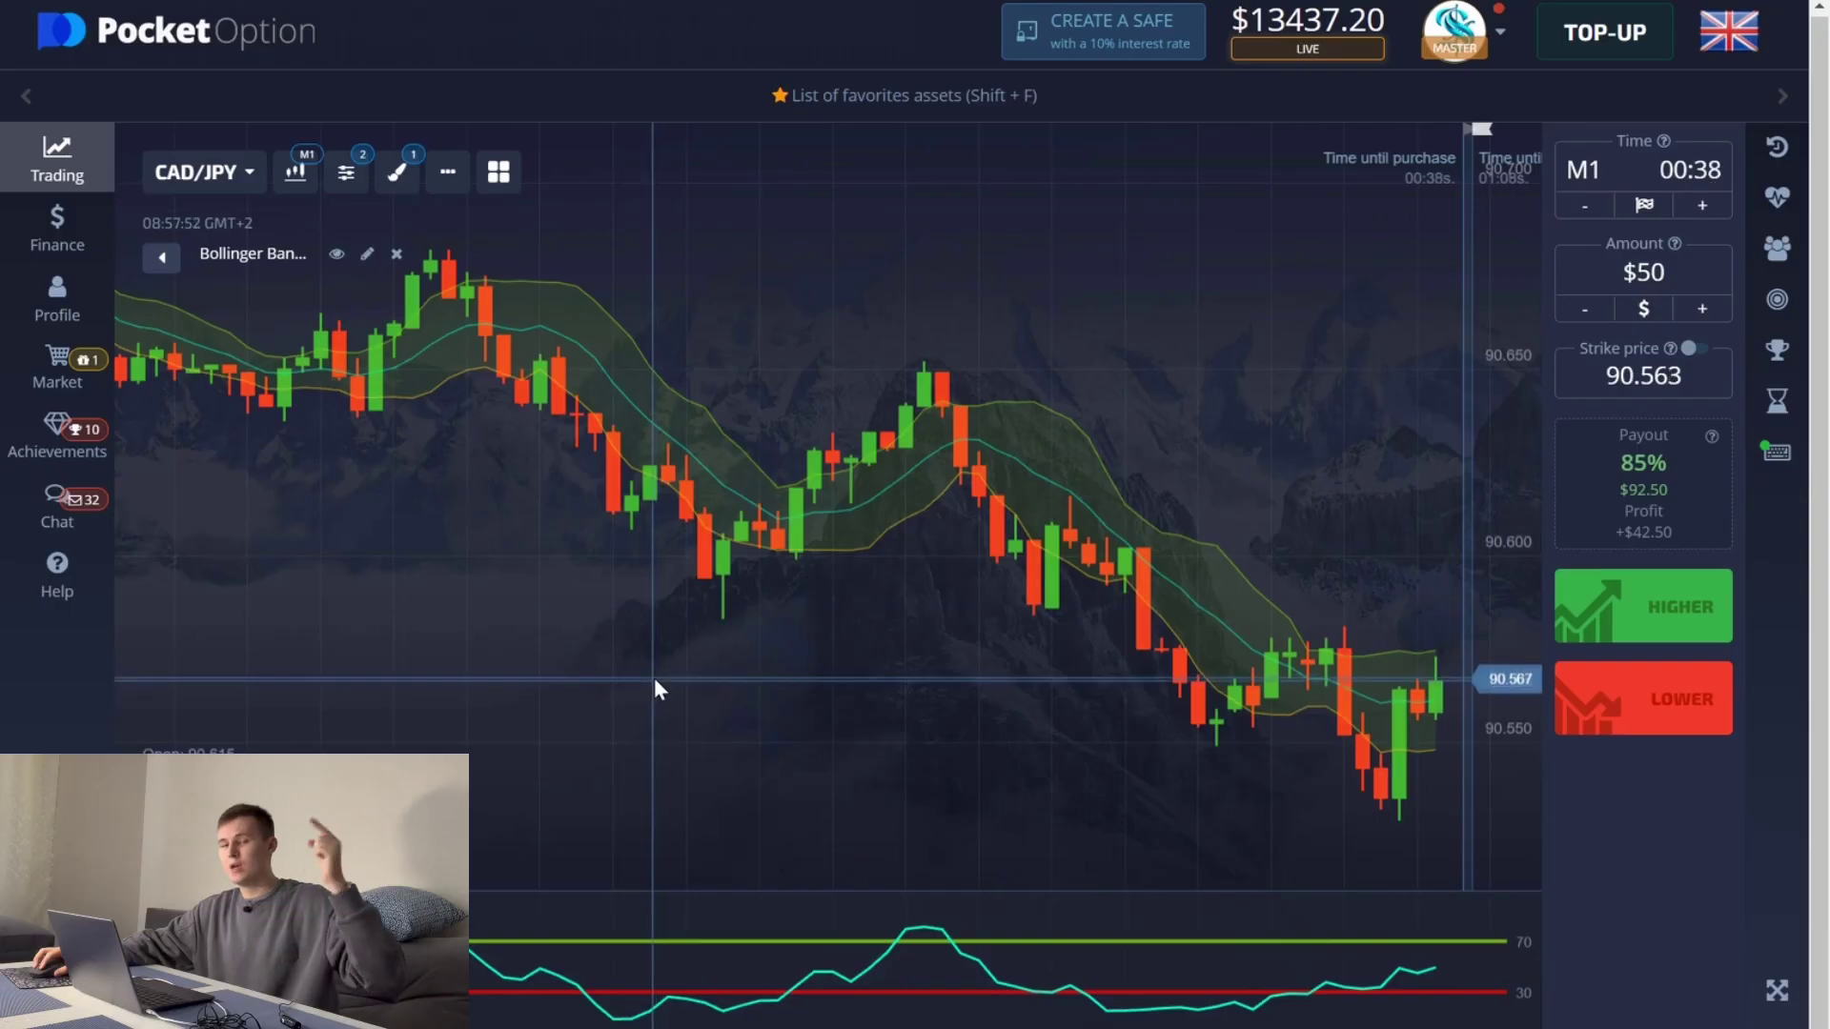
- Examine the CAD/JPY candlestick chart with its Bollinger Bands and the oscillator below it, from the recent decline back to earlier candles
scroll(655, 679, down, 3)
drag(655, 678, 805, 659)
scroll(958, 629, up, 3)
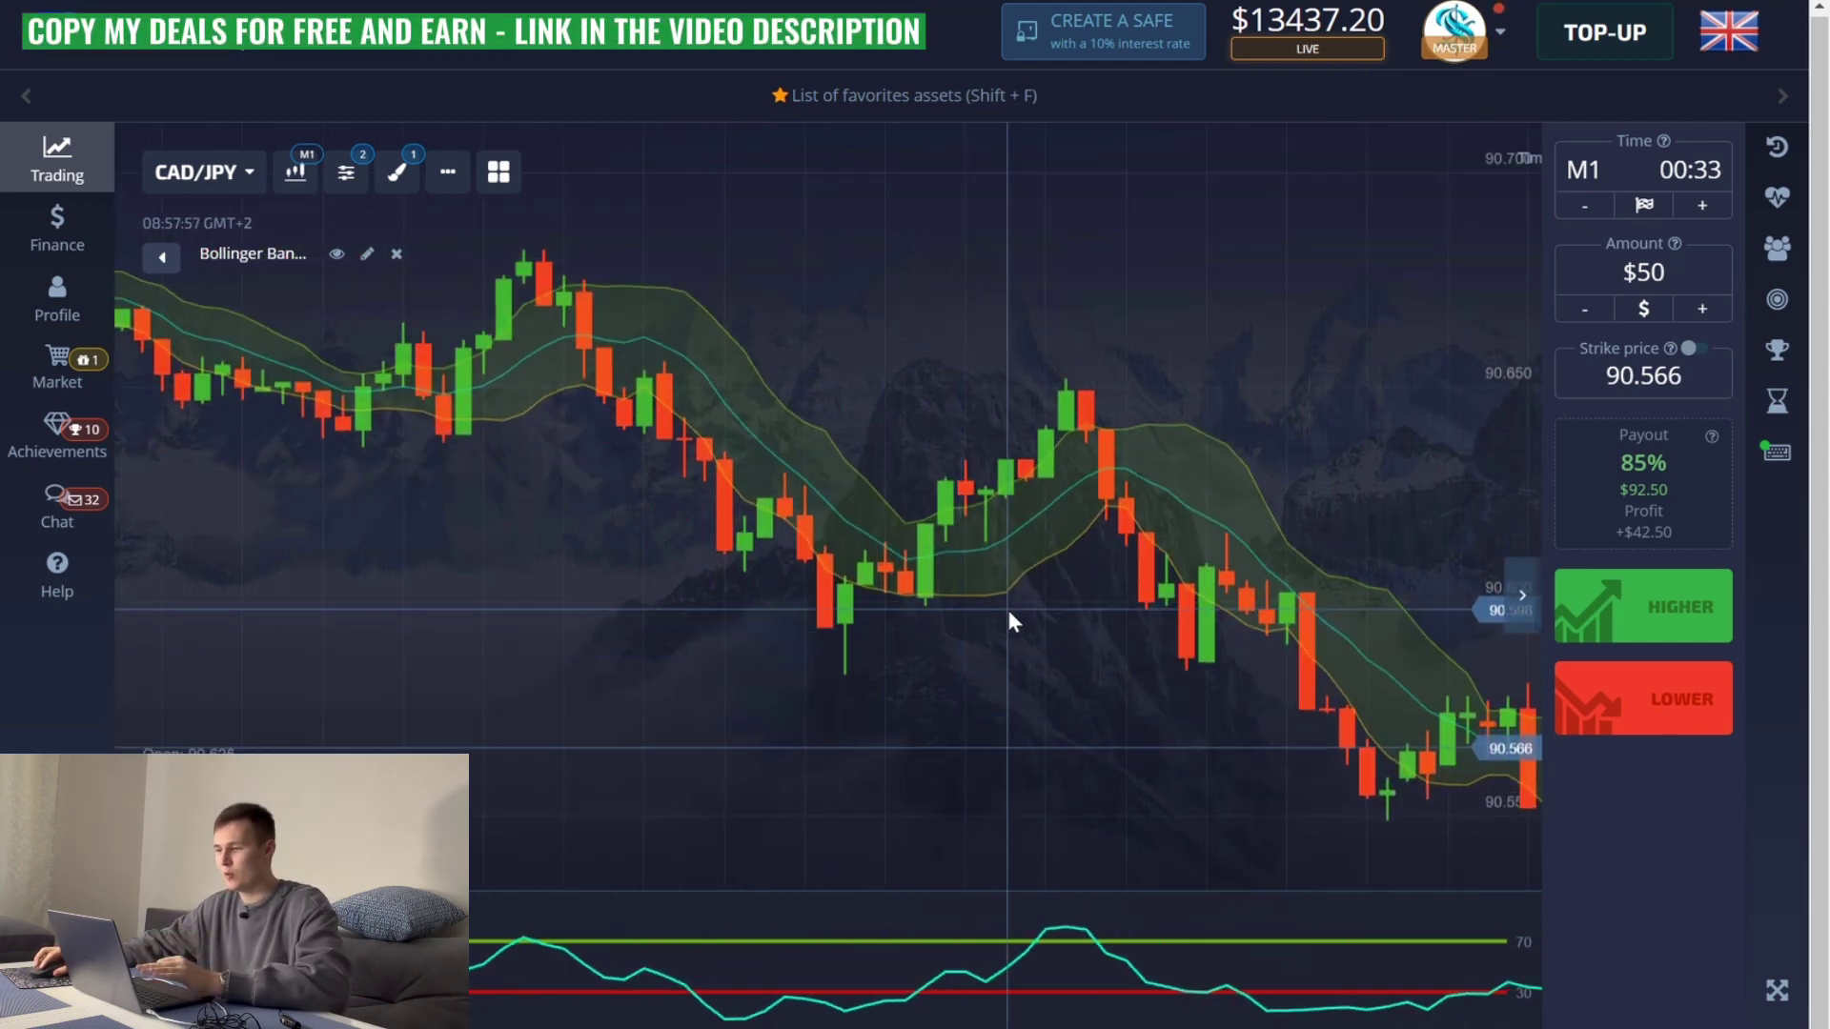
scroll(1006, 618, down, 3)
scroll(1008, 619, up, 3)
mouse_move(1008, 620)
mouse_down()
mouse_move(1121, 620)
mouse_move(991, 617)
mouse_up()
scroll(1039, 623, down, 1)
scroll(991, 625, down, 2)
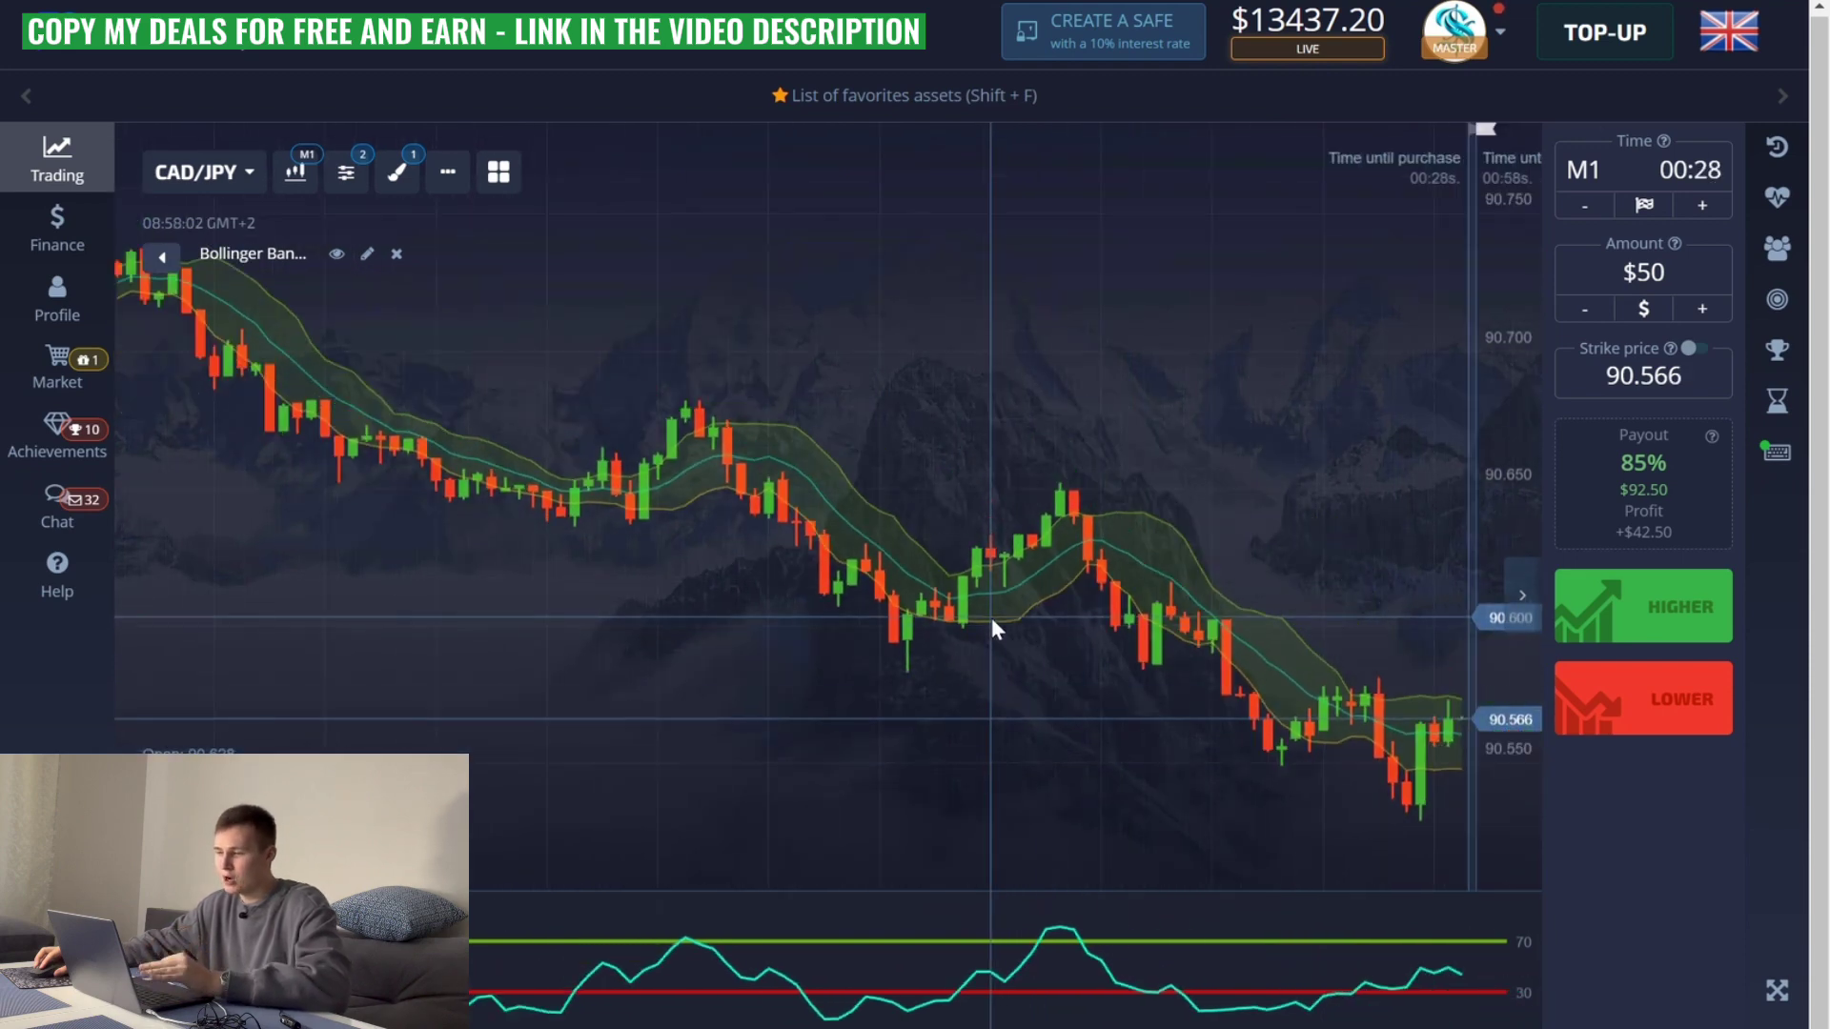
scroll(1062, 648, up, 2)
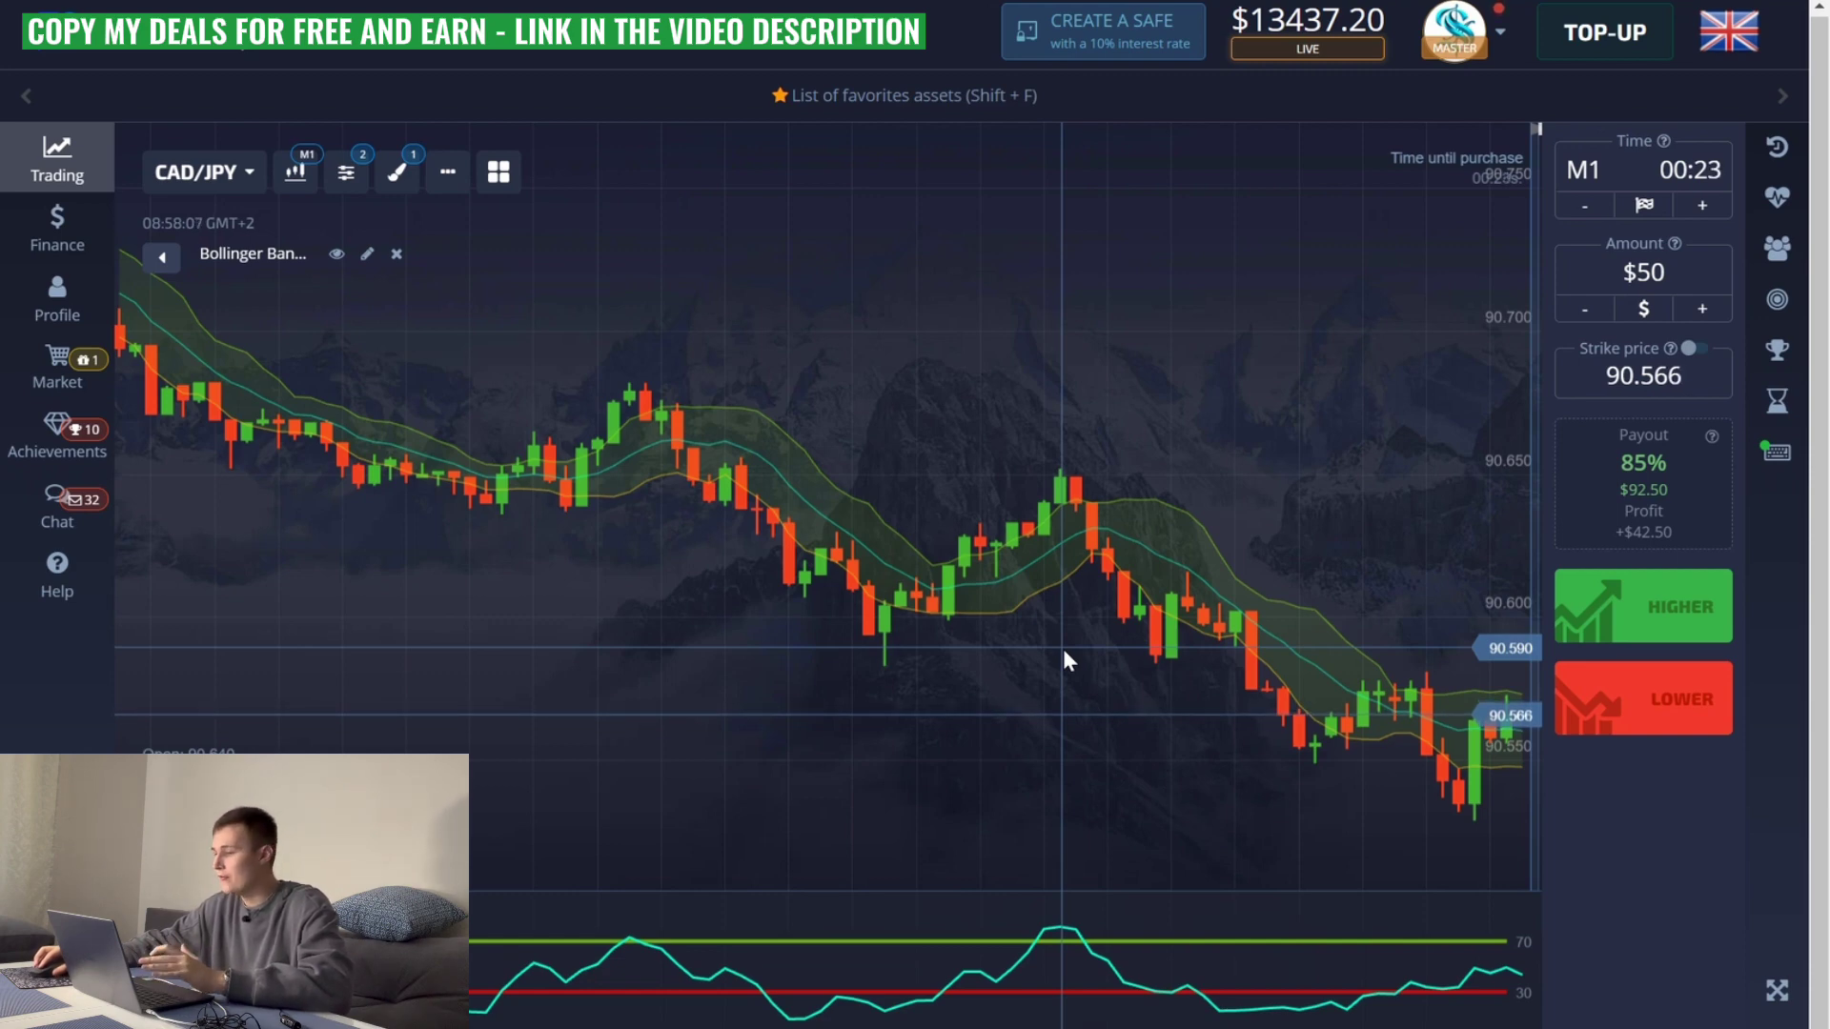
scroll(1048, 642, down, 2)
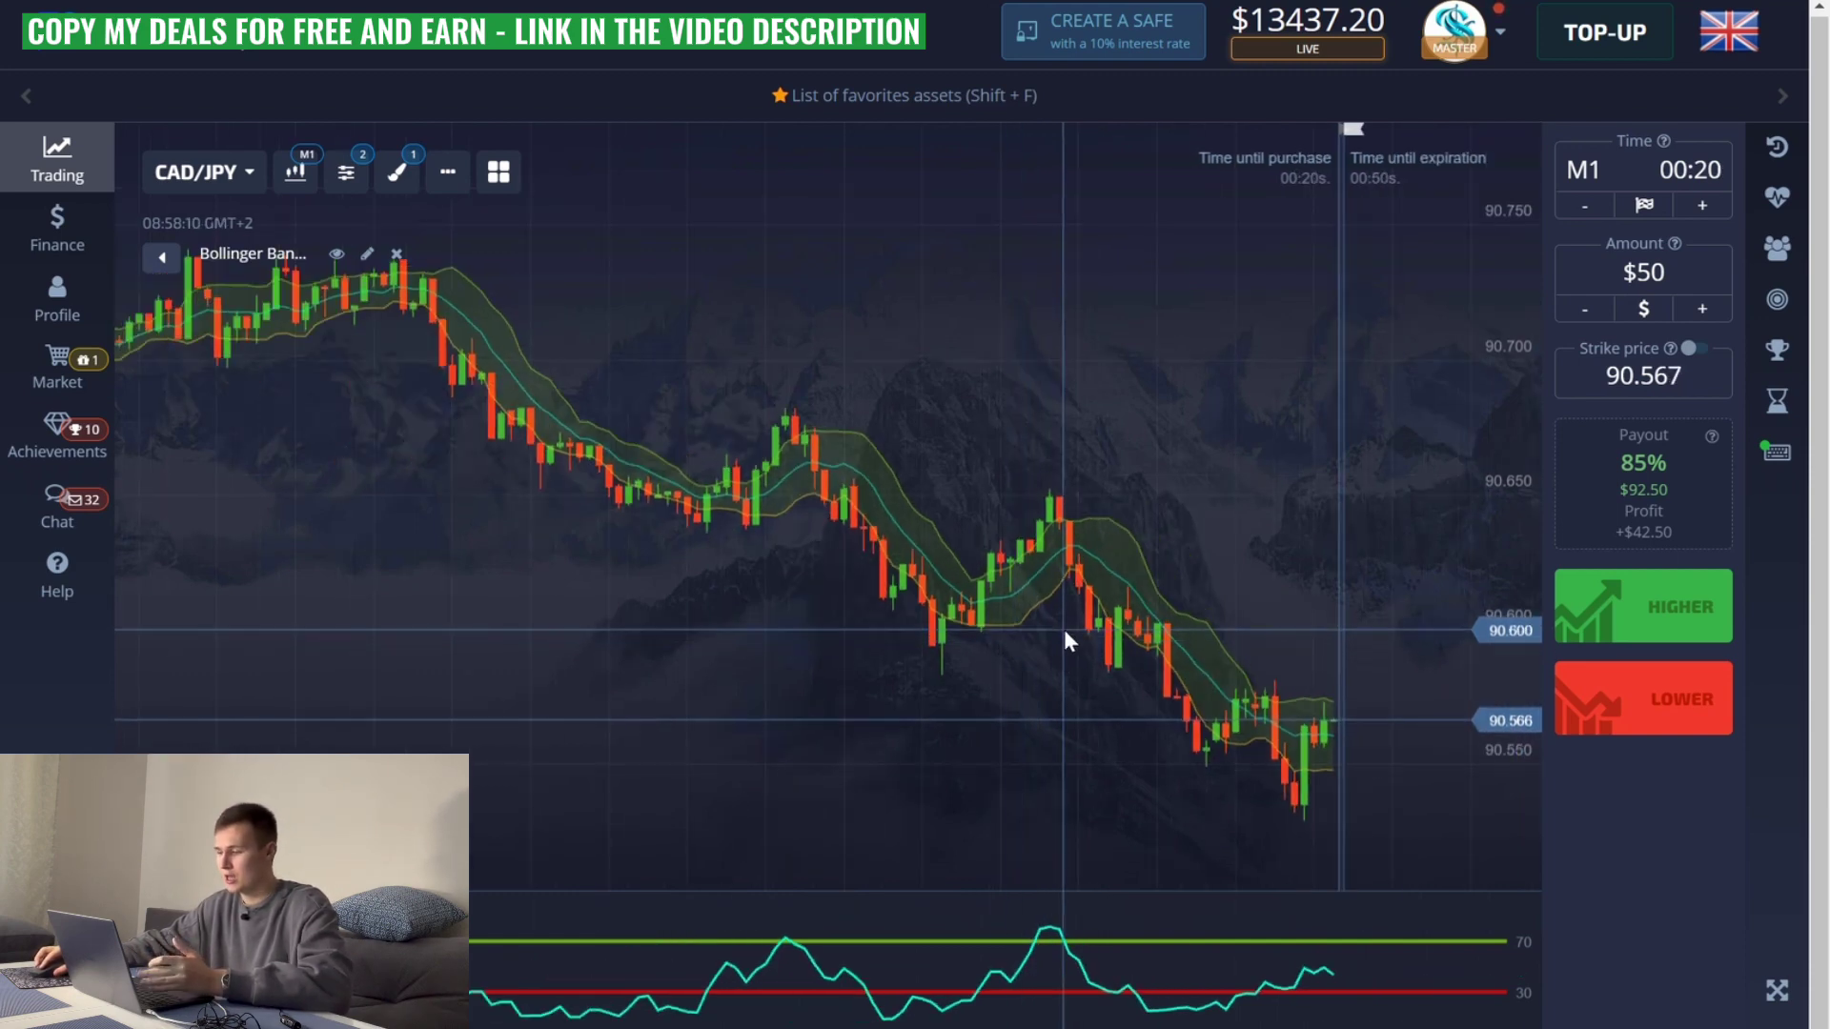
scroll(1064, 630, down, 1)
scroll(975, 635, up, 2)
mouse_move(836, 631)
mouse_down()
mouse_move(1222, 639)
mouse_move(863, 626)
mouse_up()
scroll(978, 581, up, 2)
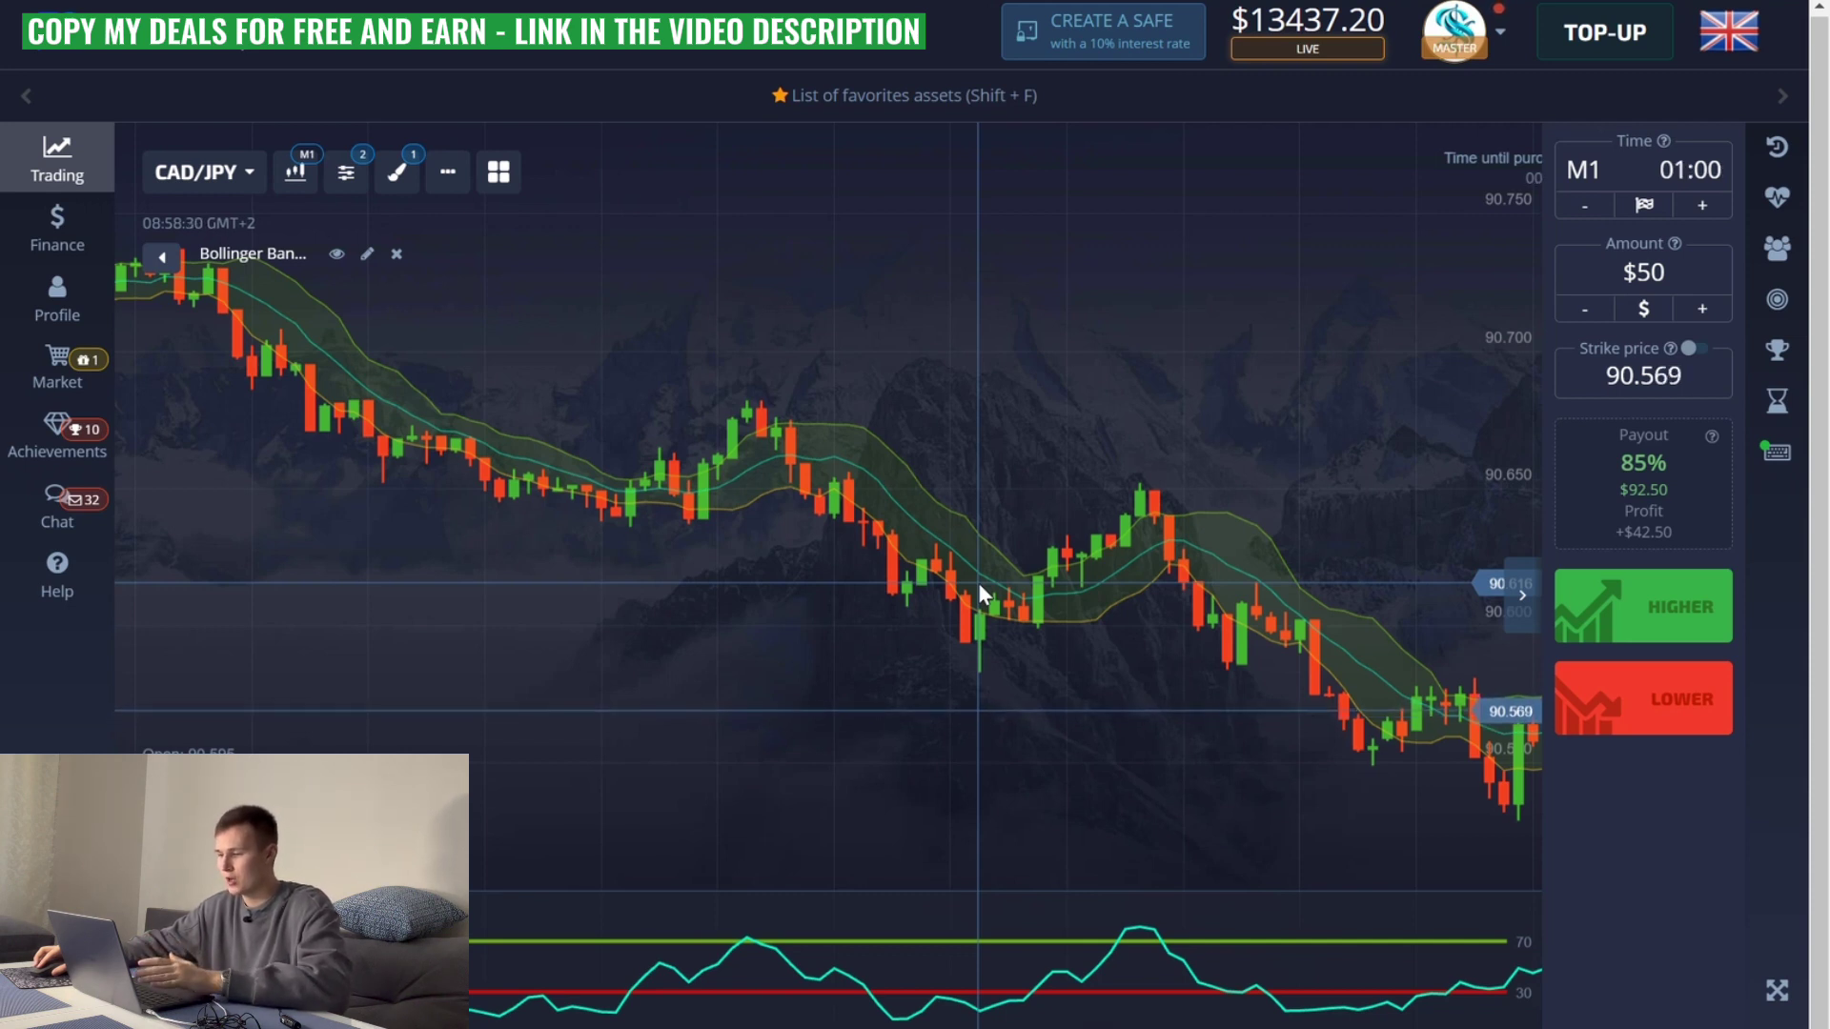
scroll(982, 584, up, 3)
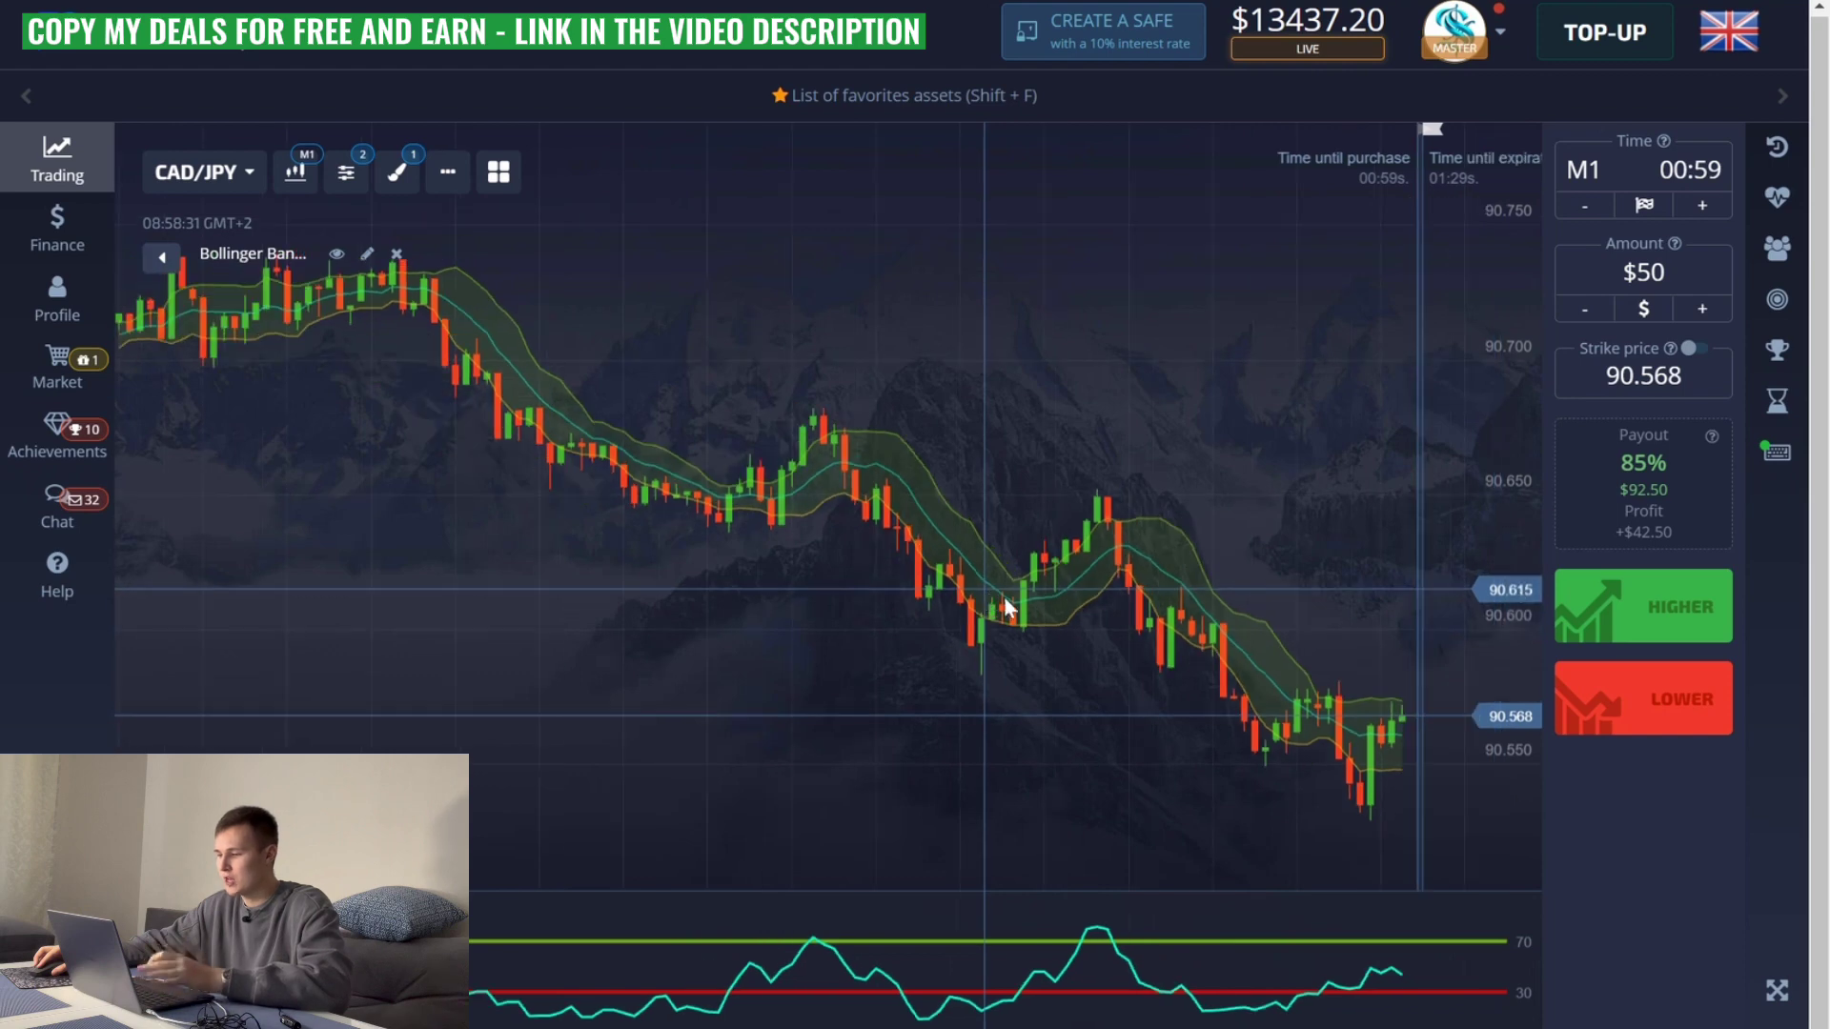
scroll(963, 608, down, 5)
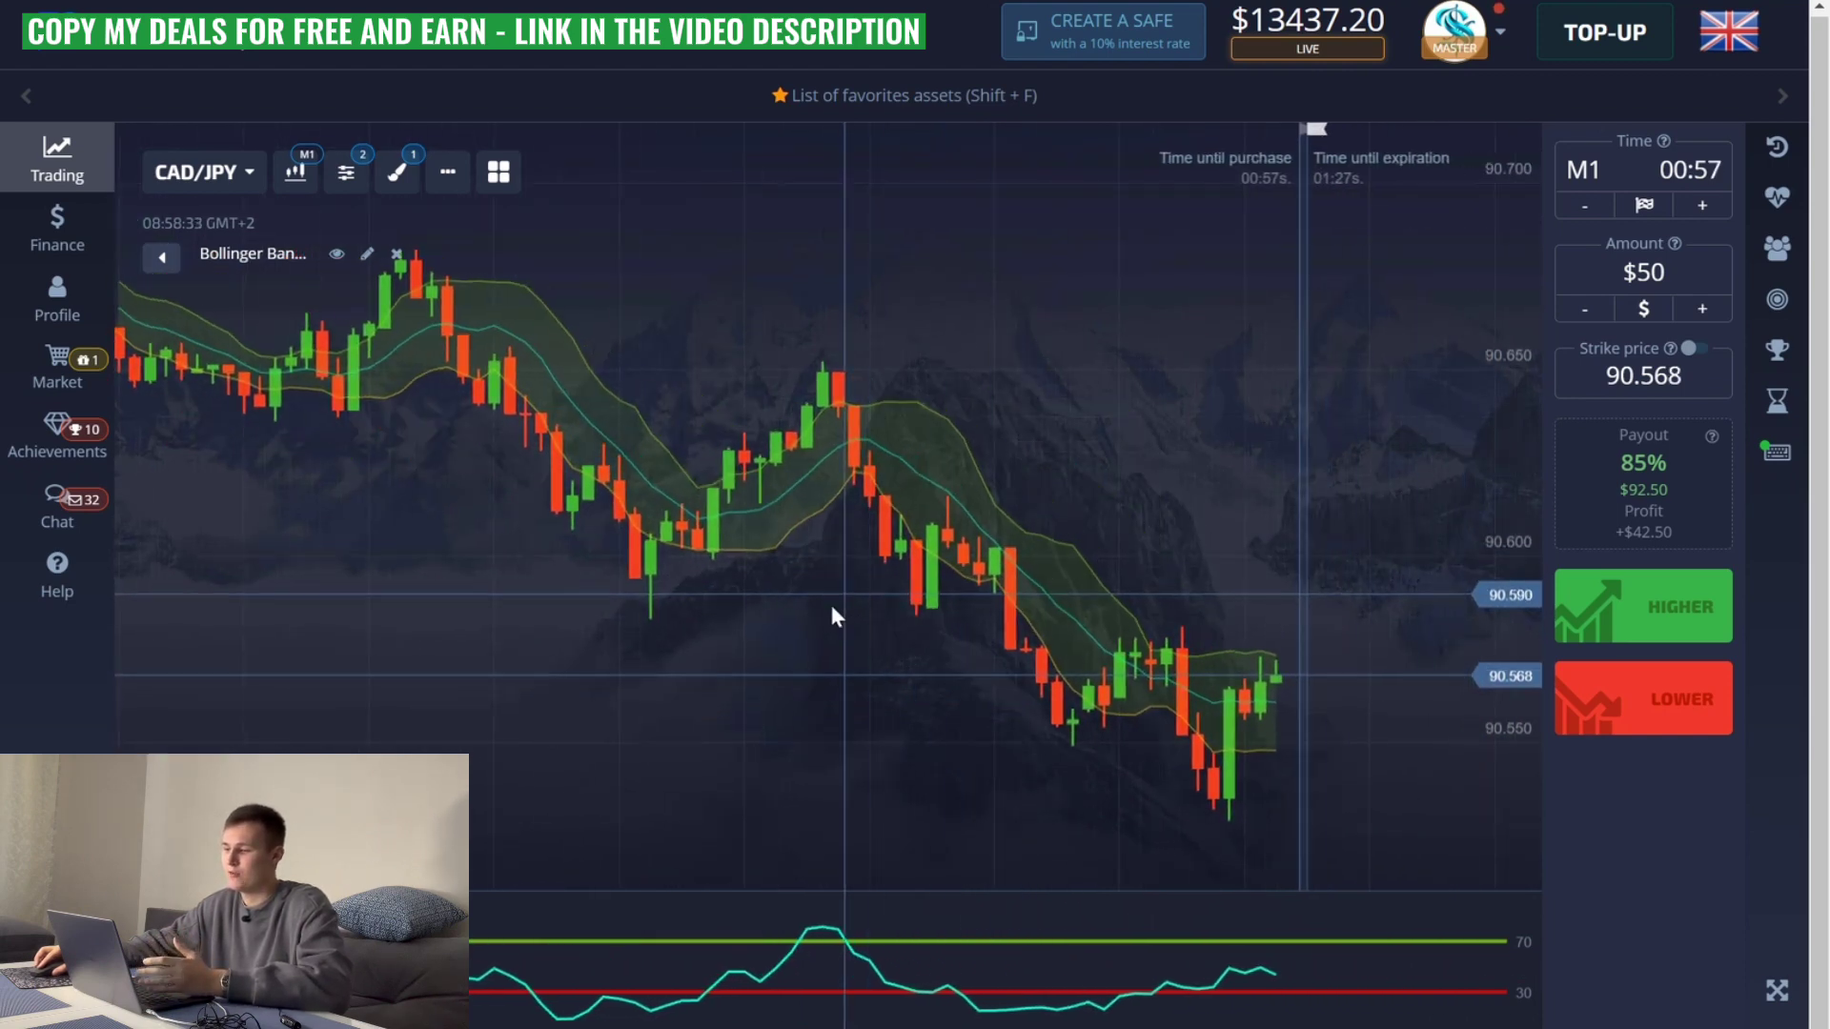
drag(832, 627, 1112, 654)
scroll(1112, 643, up, 4)
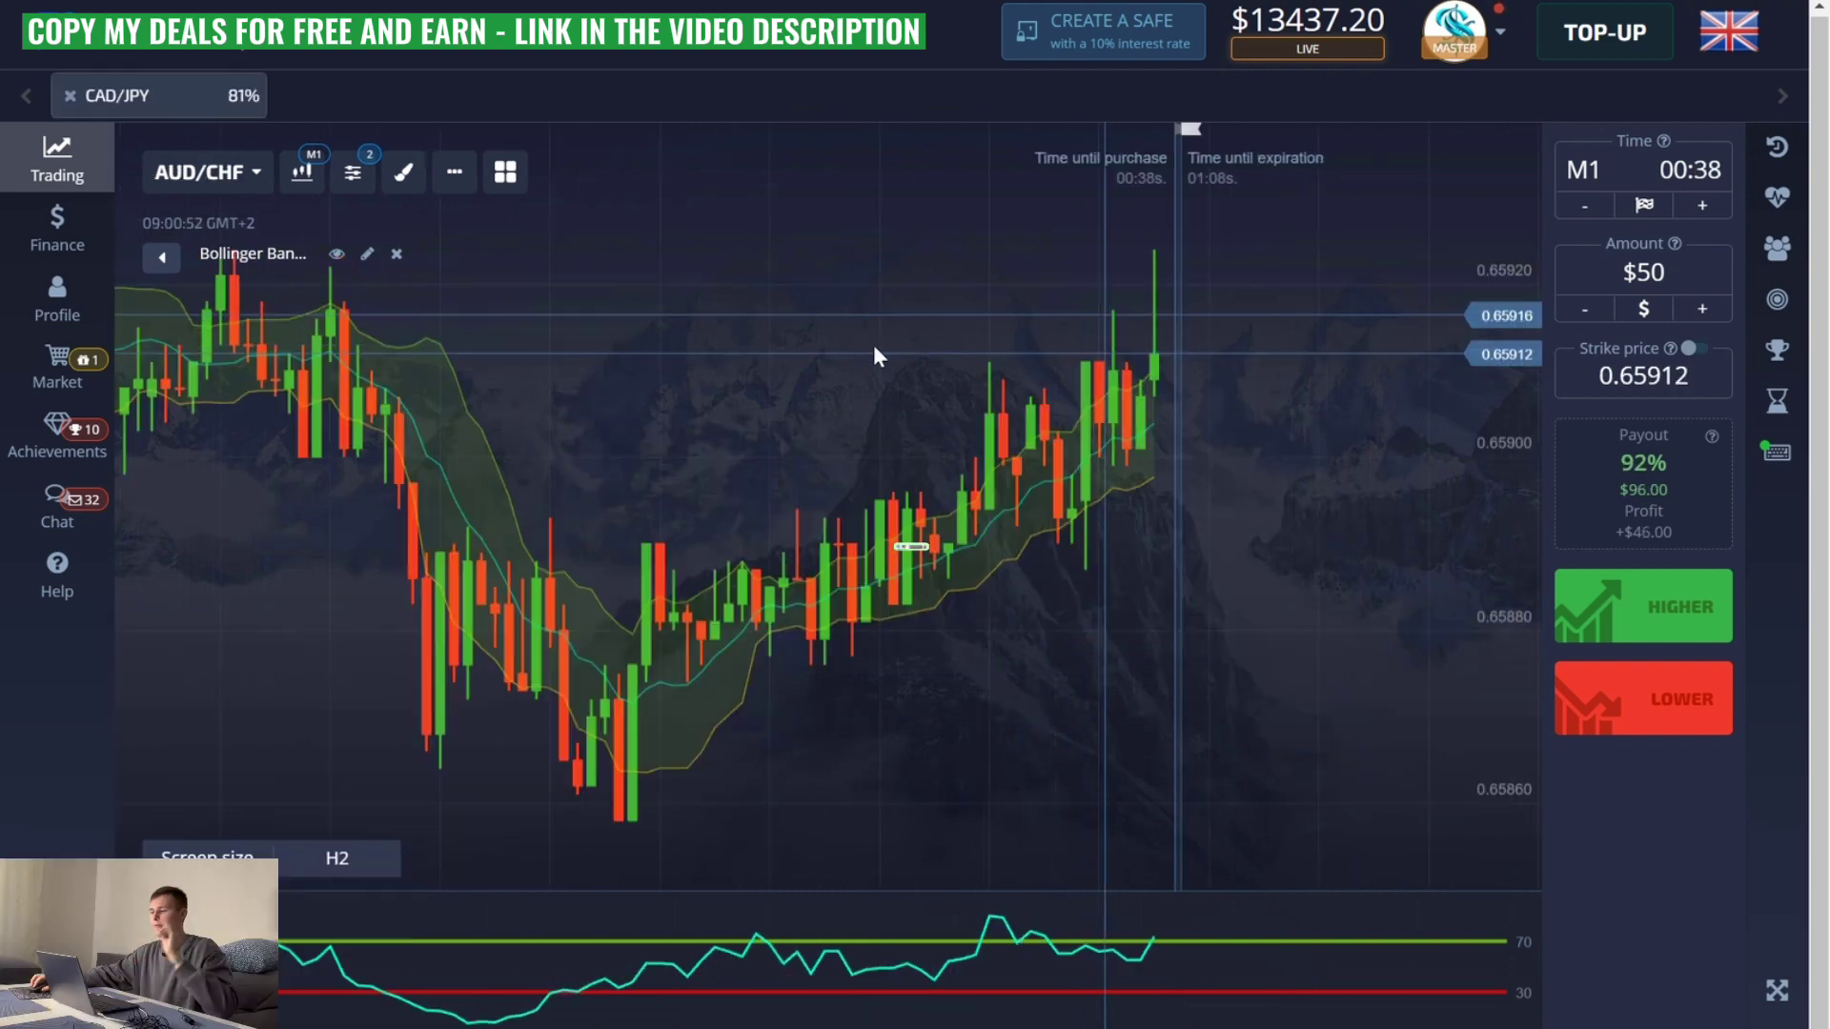
- Switch the AUD/CHF trade time from a fixed expiration to a countdown duration and set it to 00:01:00
scroll(787, 503, down, 2)
scroll(900, 505, up, 3)
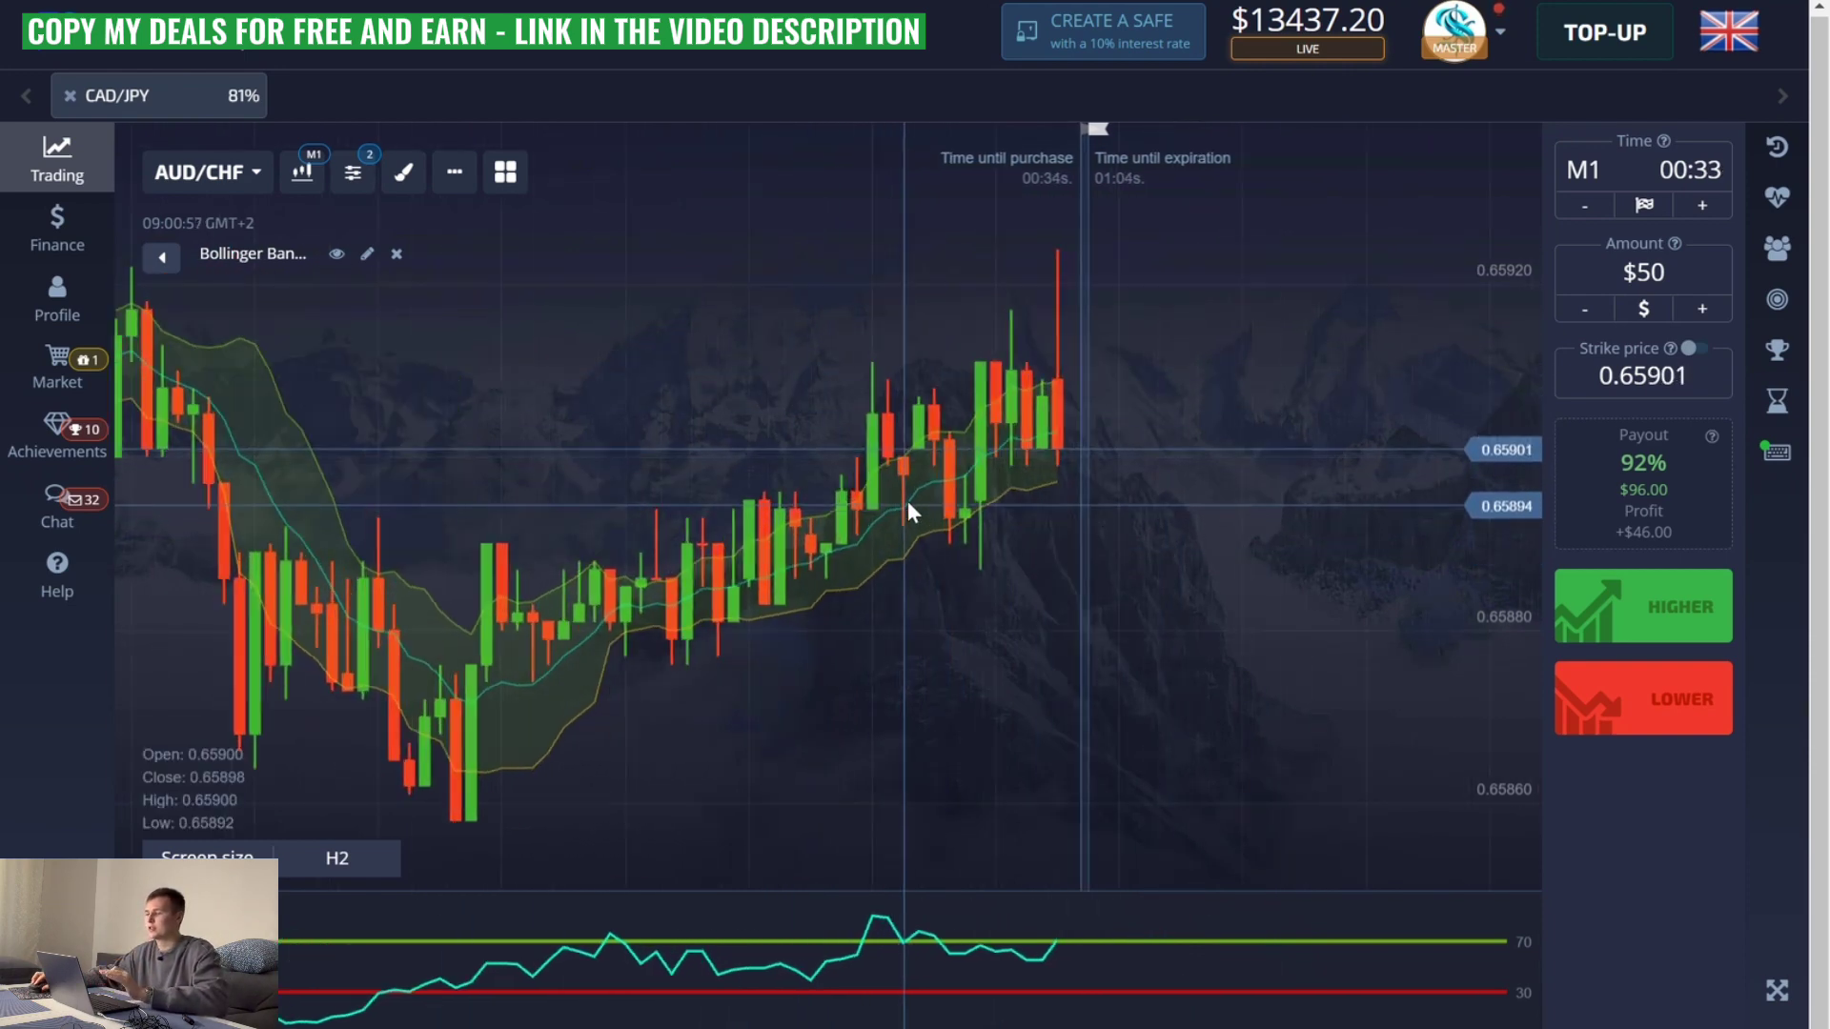
click(1645, 208)
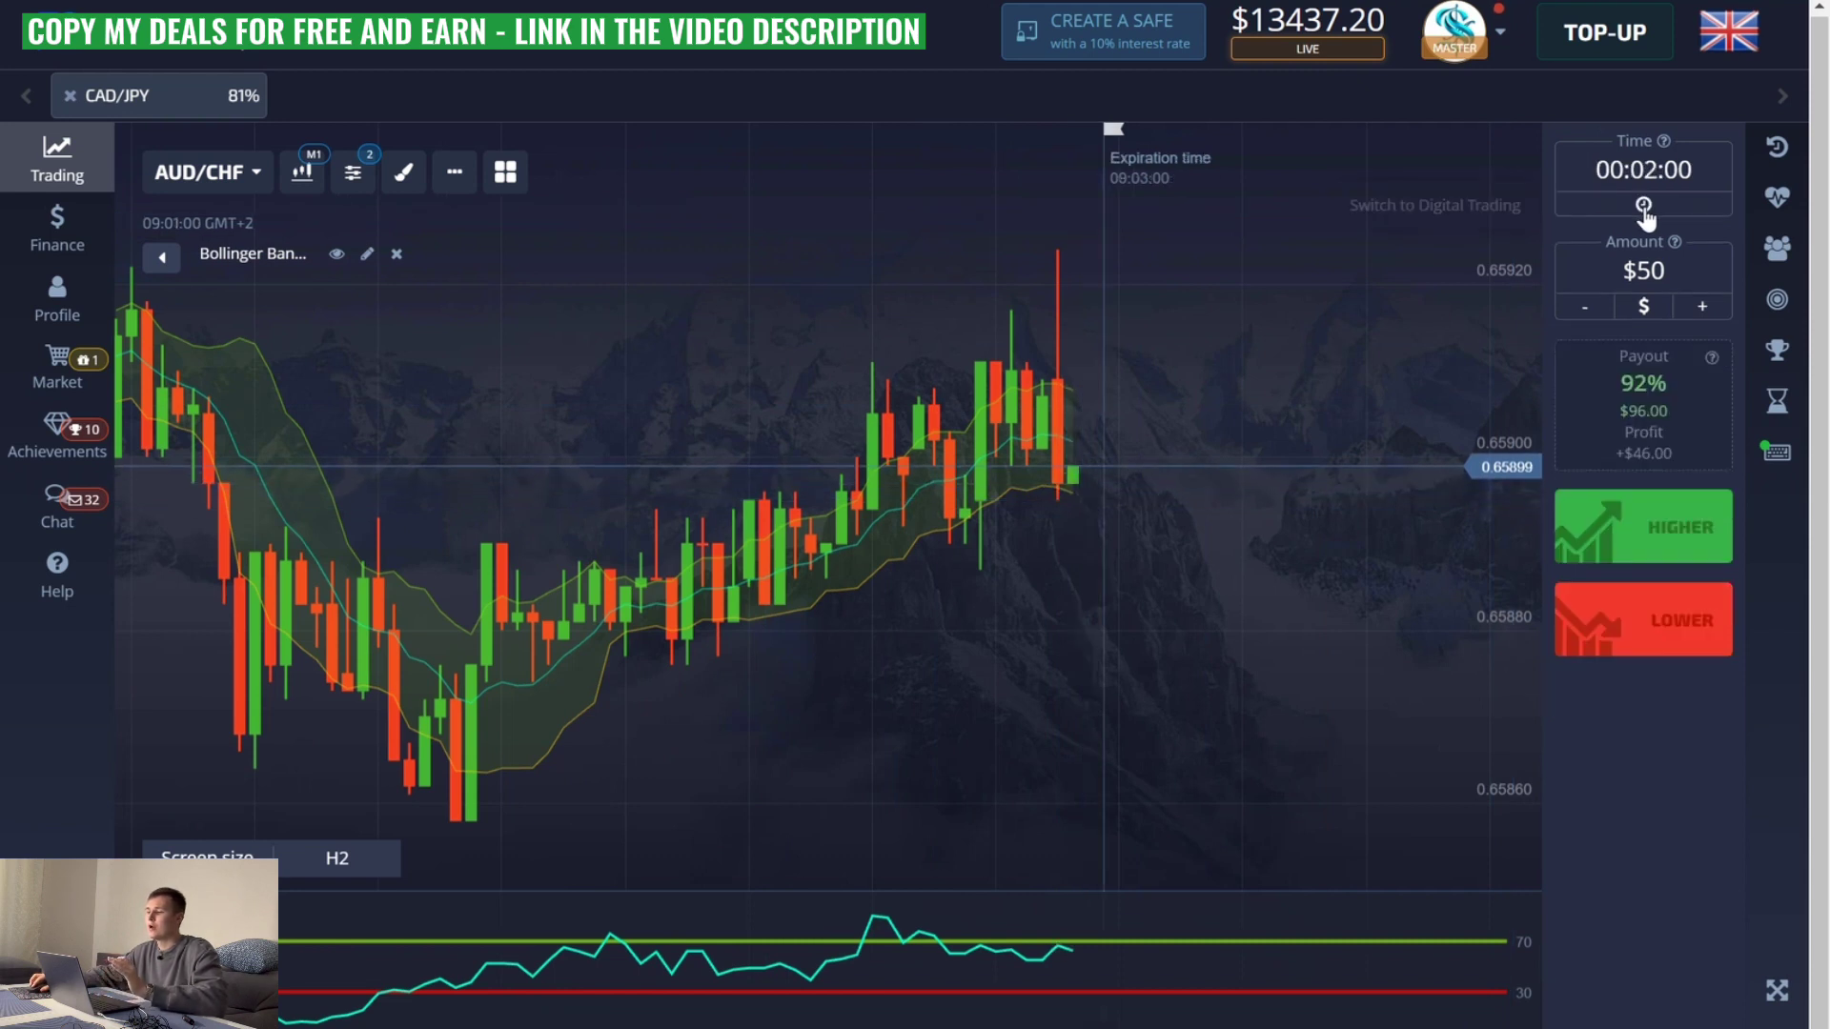
click(1639, 174)
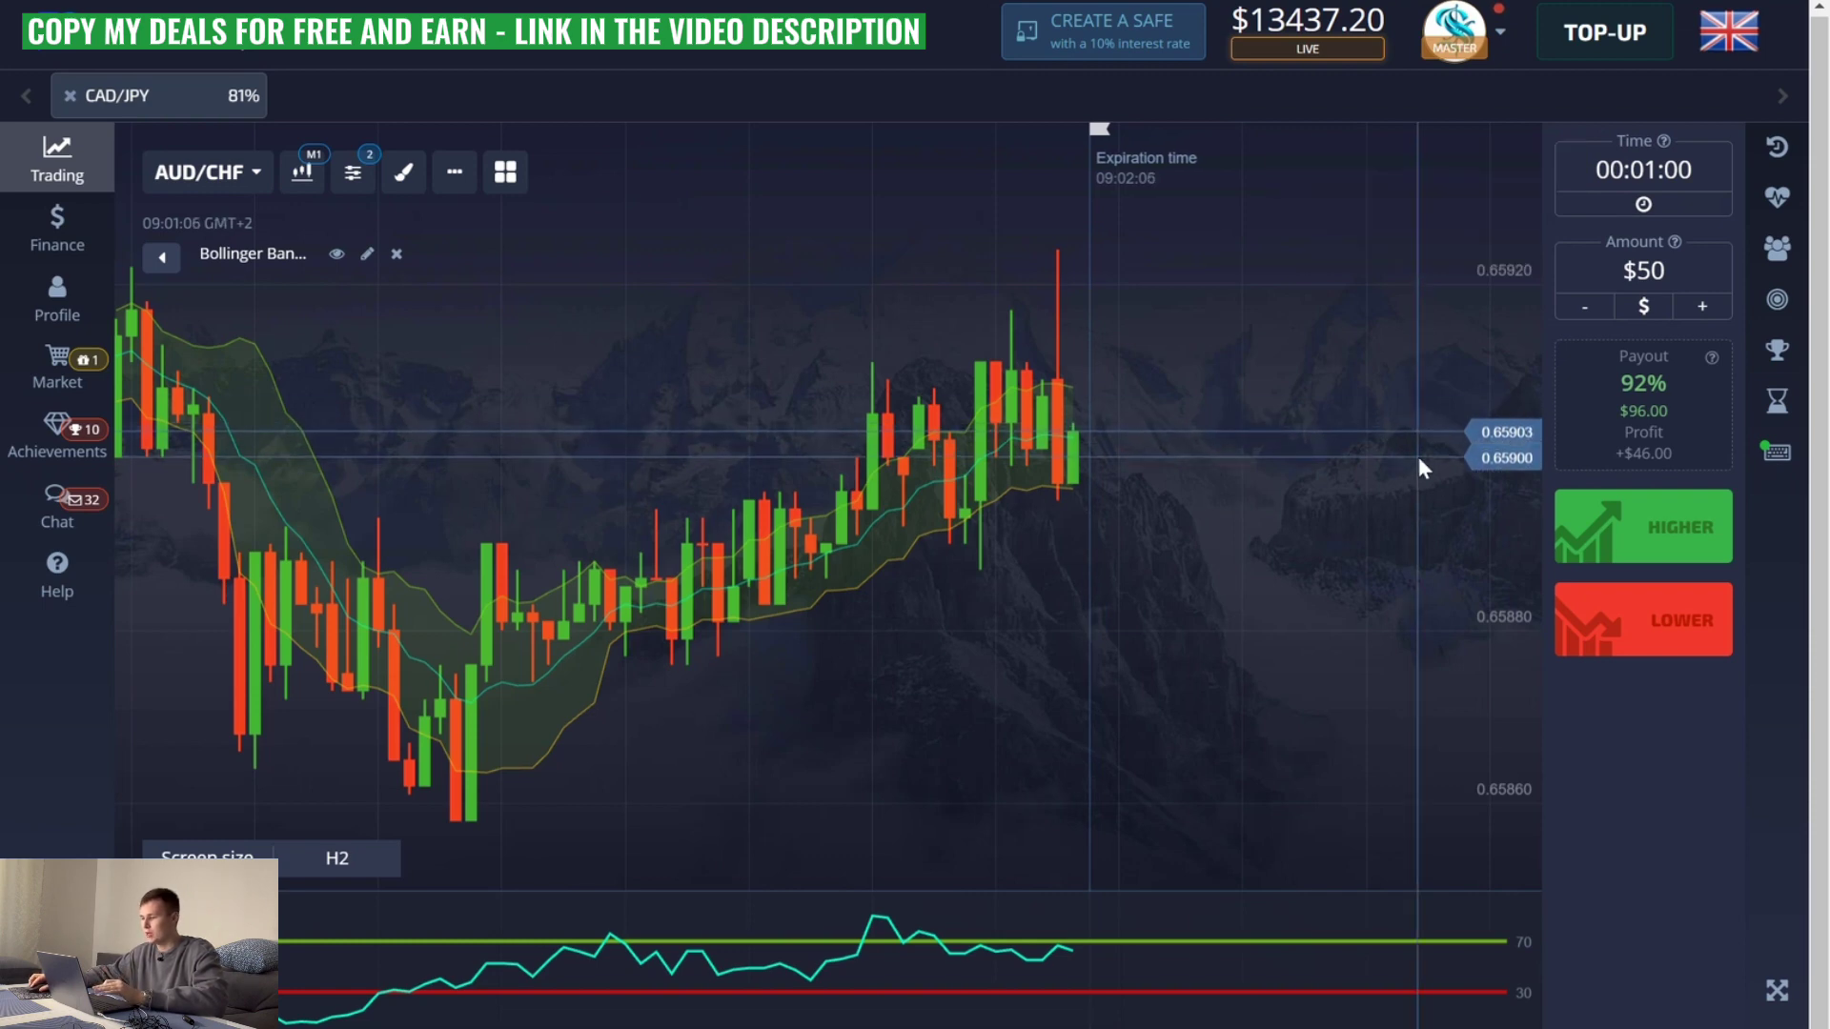
- Check the chart type and time frame settings of the AUD/CHF chart over a wider range of candles
scroll(1121, 545, down, 1)
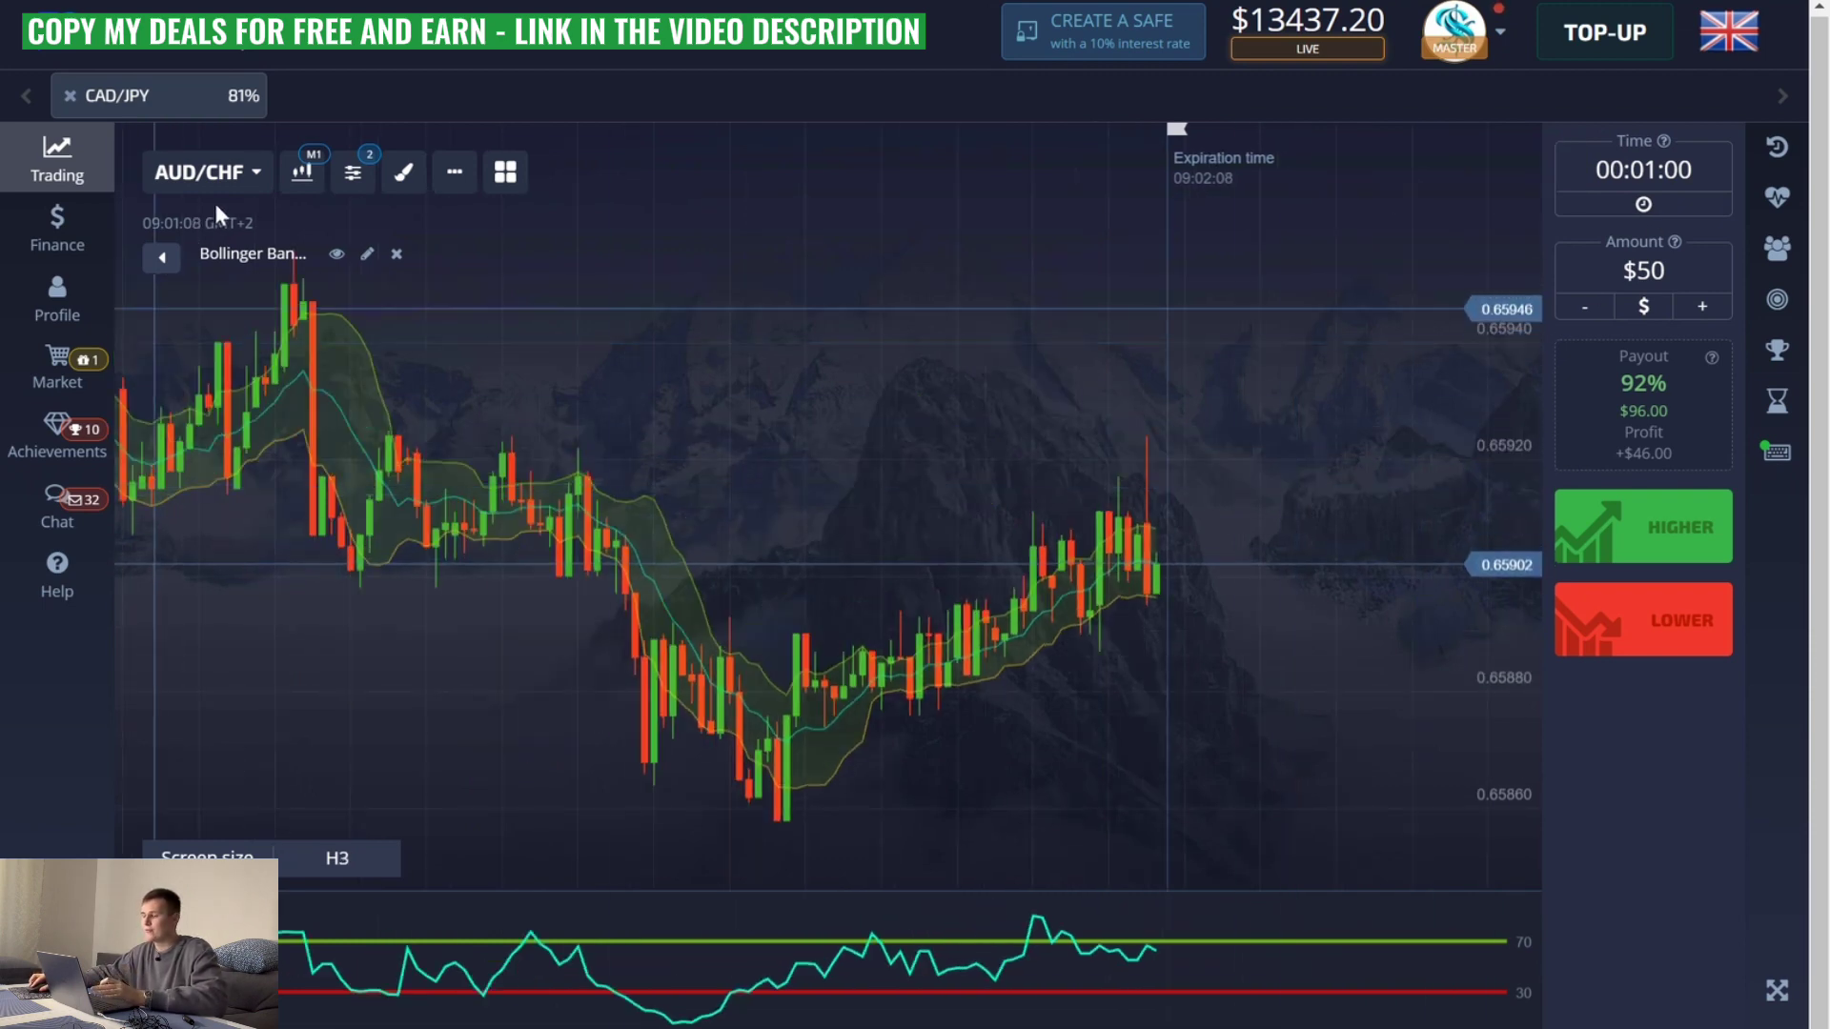
click(303, 174)
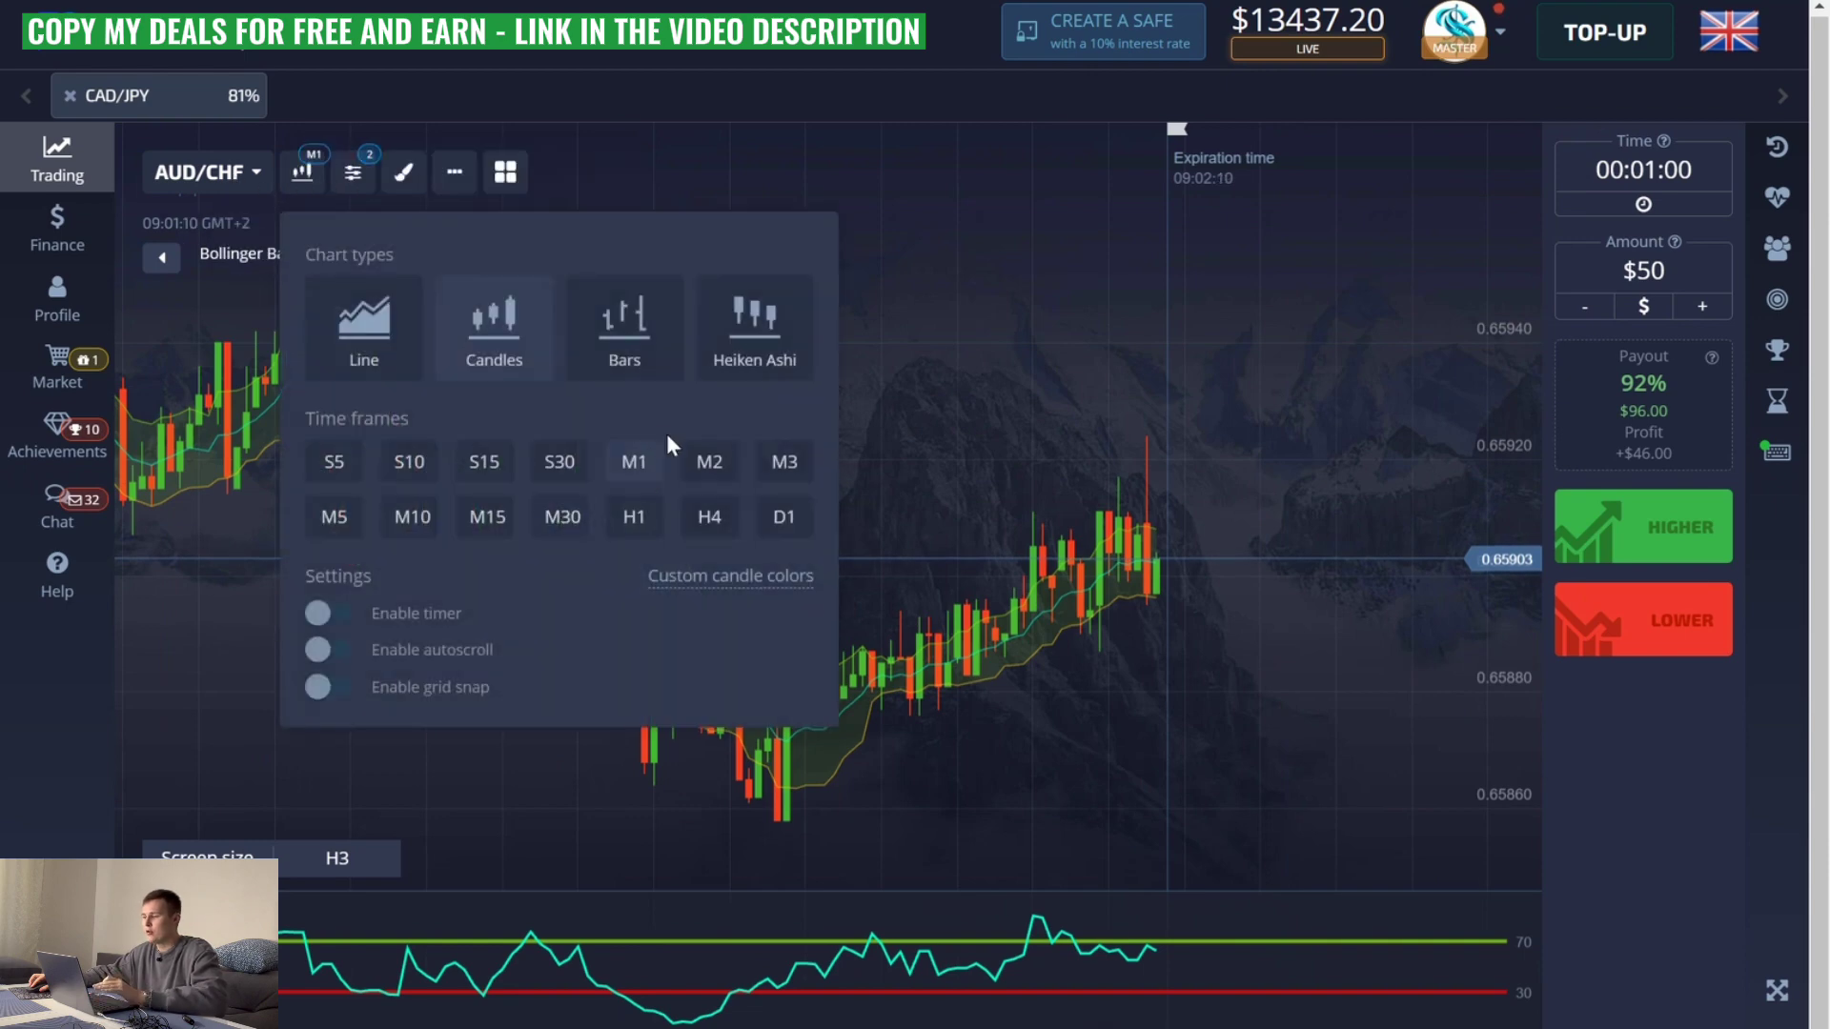
scroll(1088, 541, up, 2)
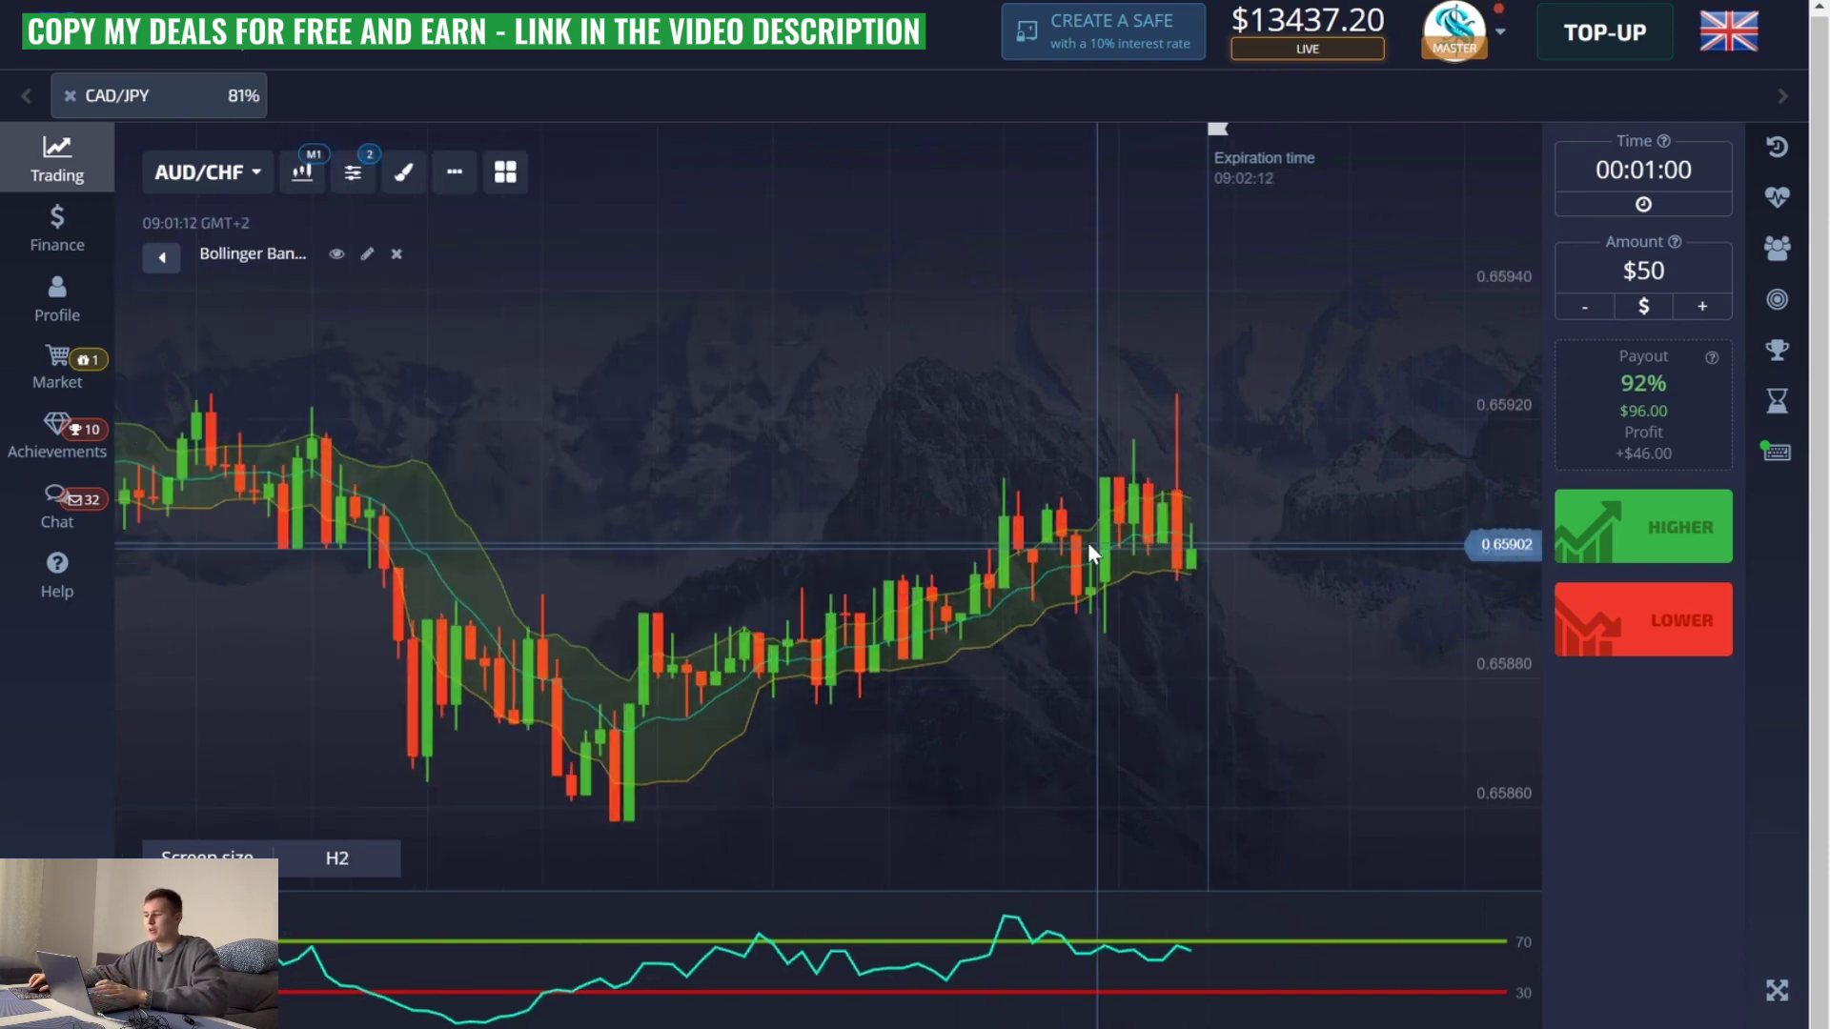
- Switch the chart to the CHF/JPY currency pair and inspect its most recent candles
click(205, 173)
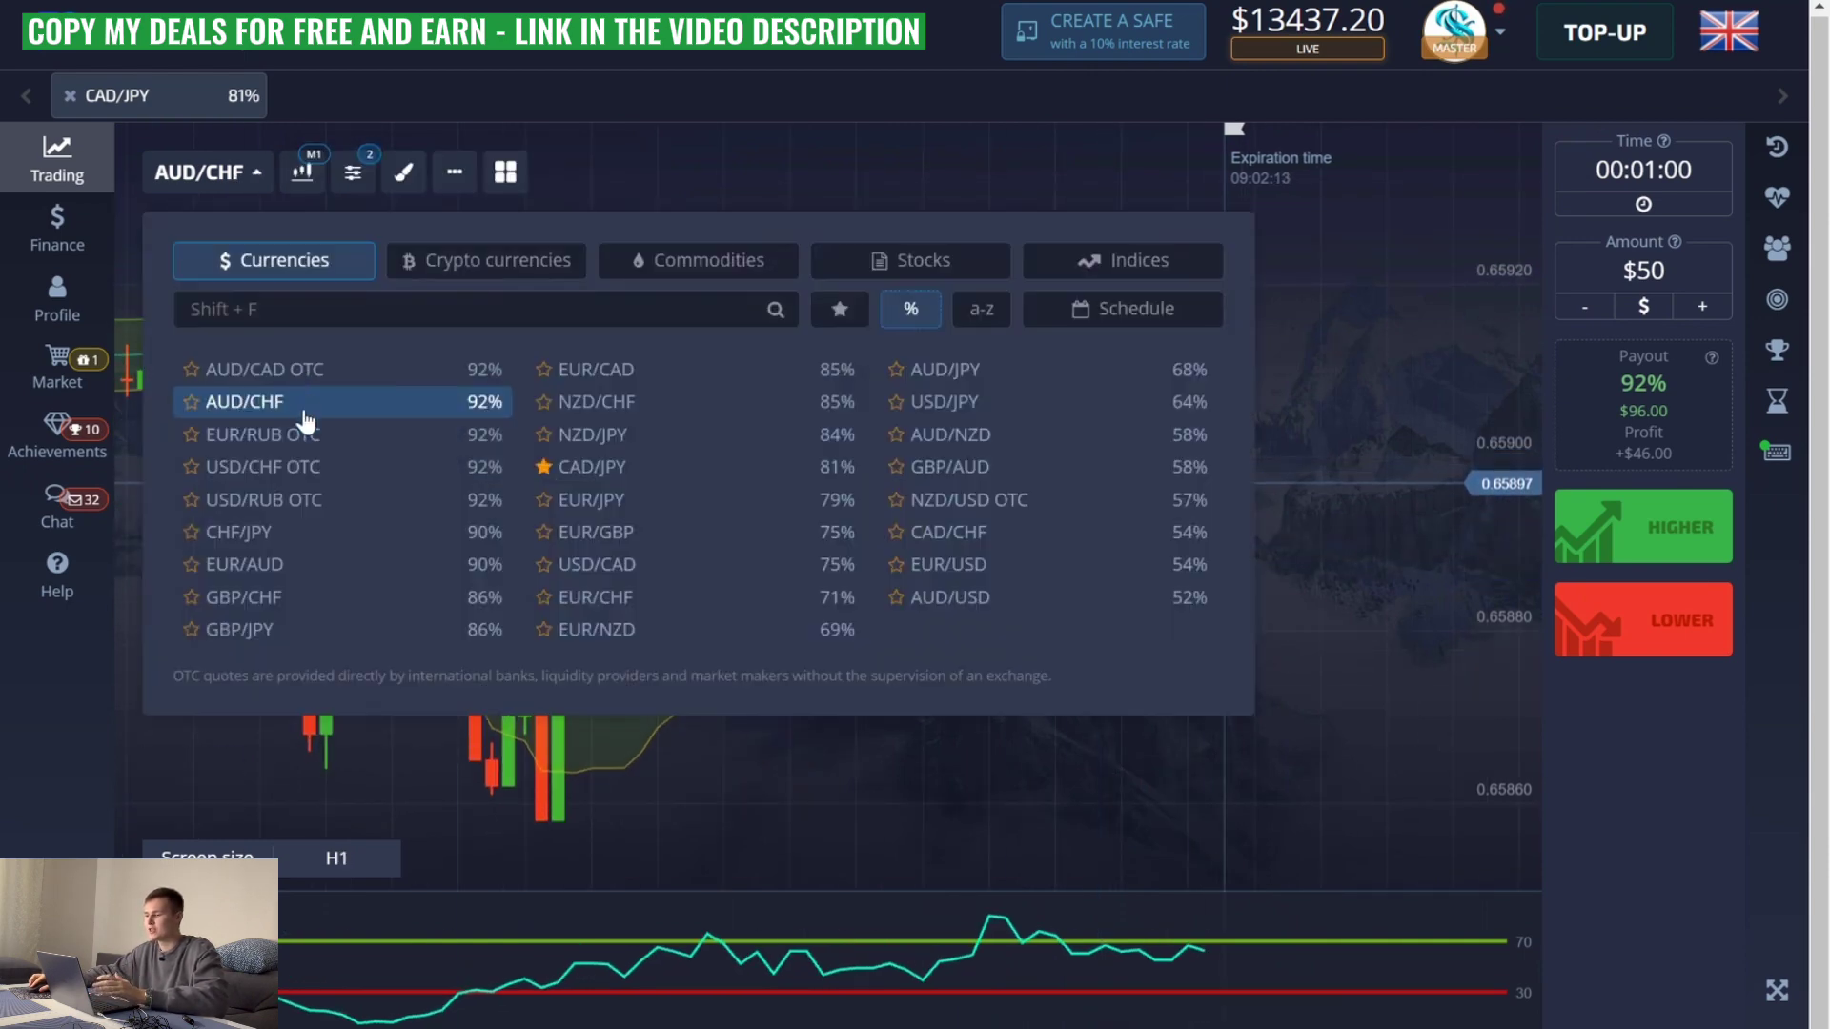
click(303, 533)
scroll(981, 688, down, 1)
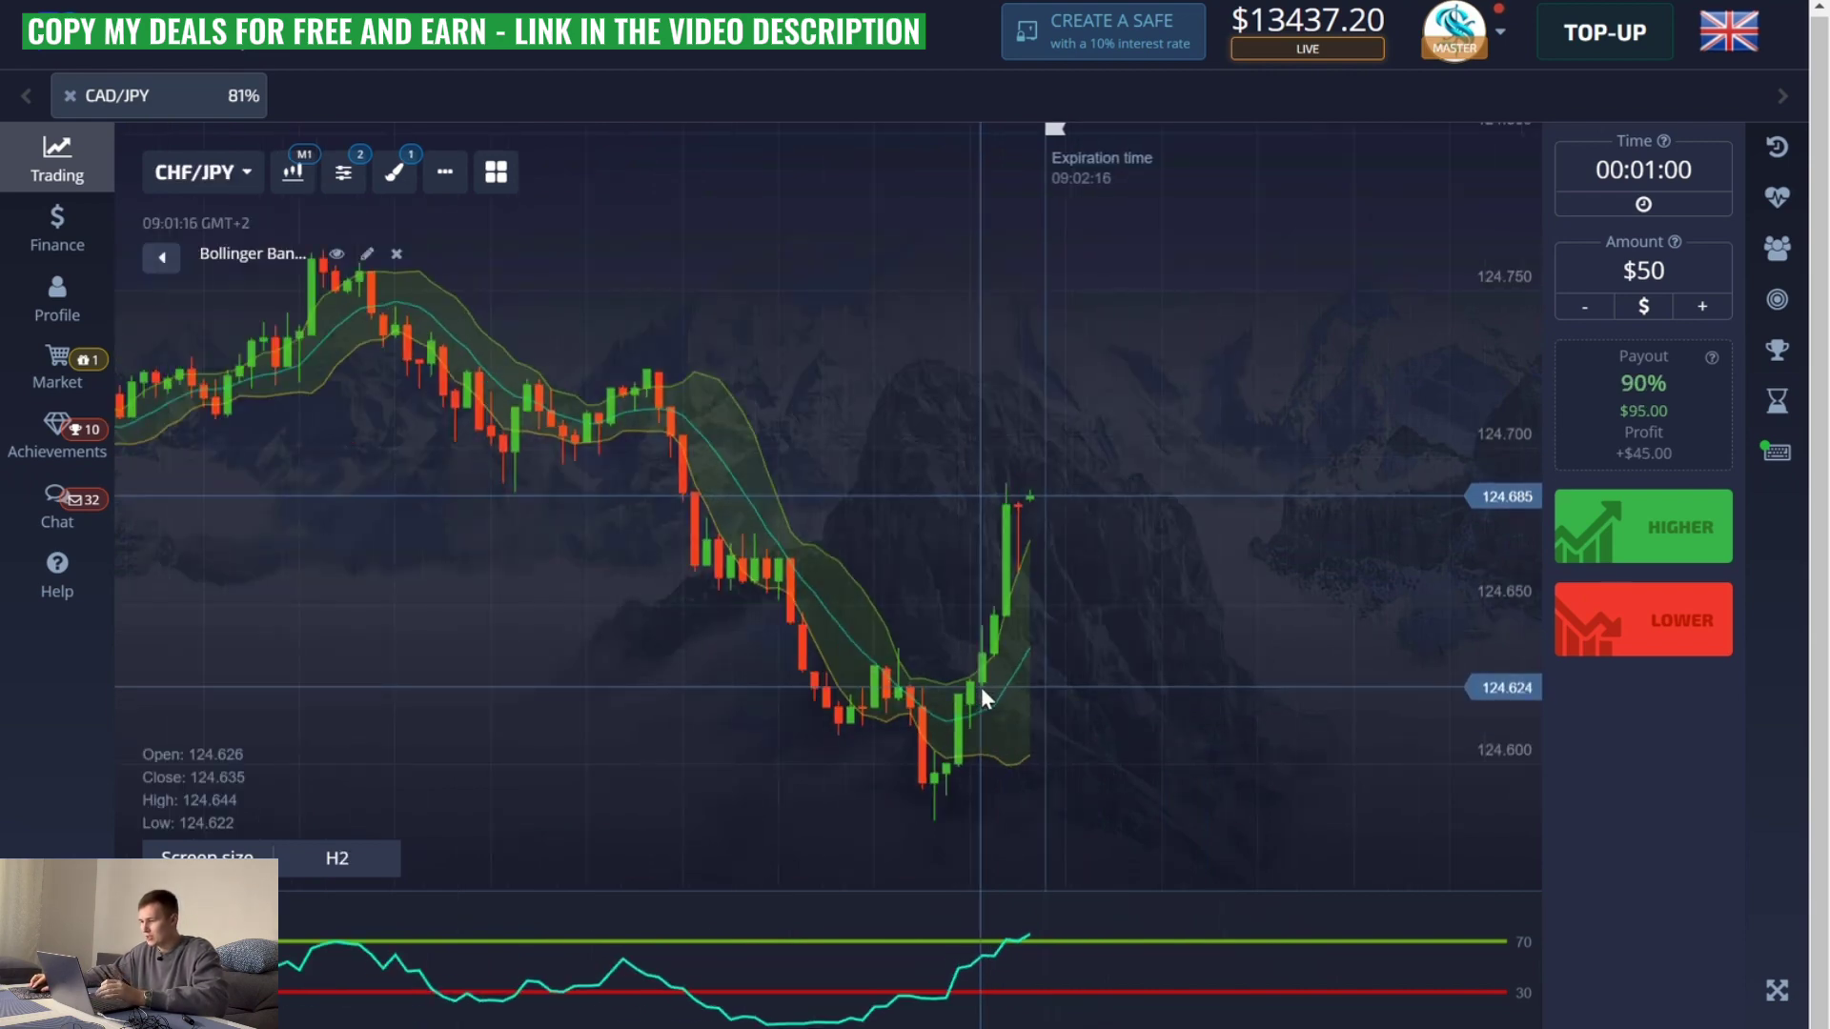
scroll(1011, 707, up, 2)
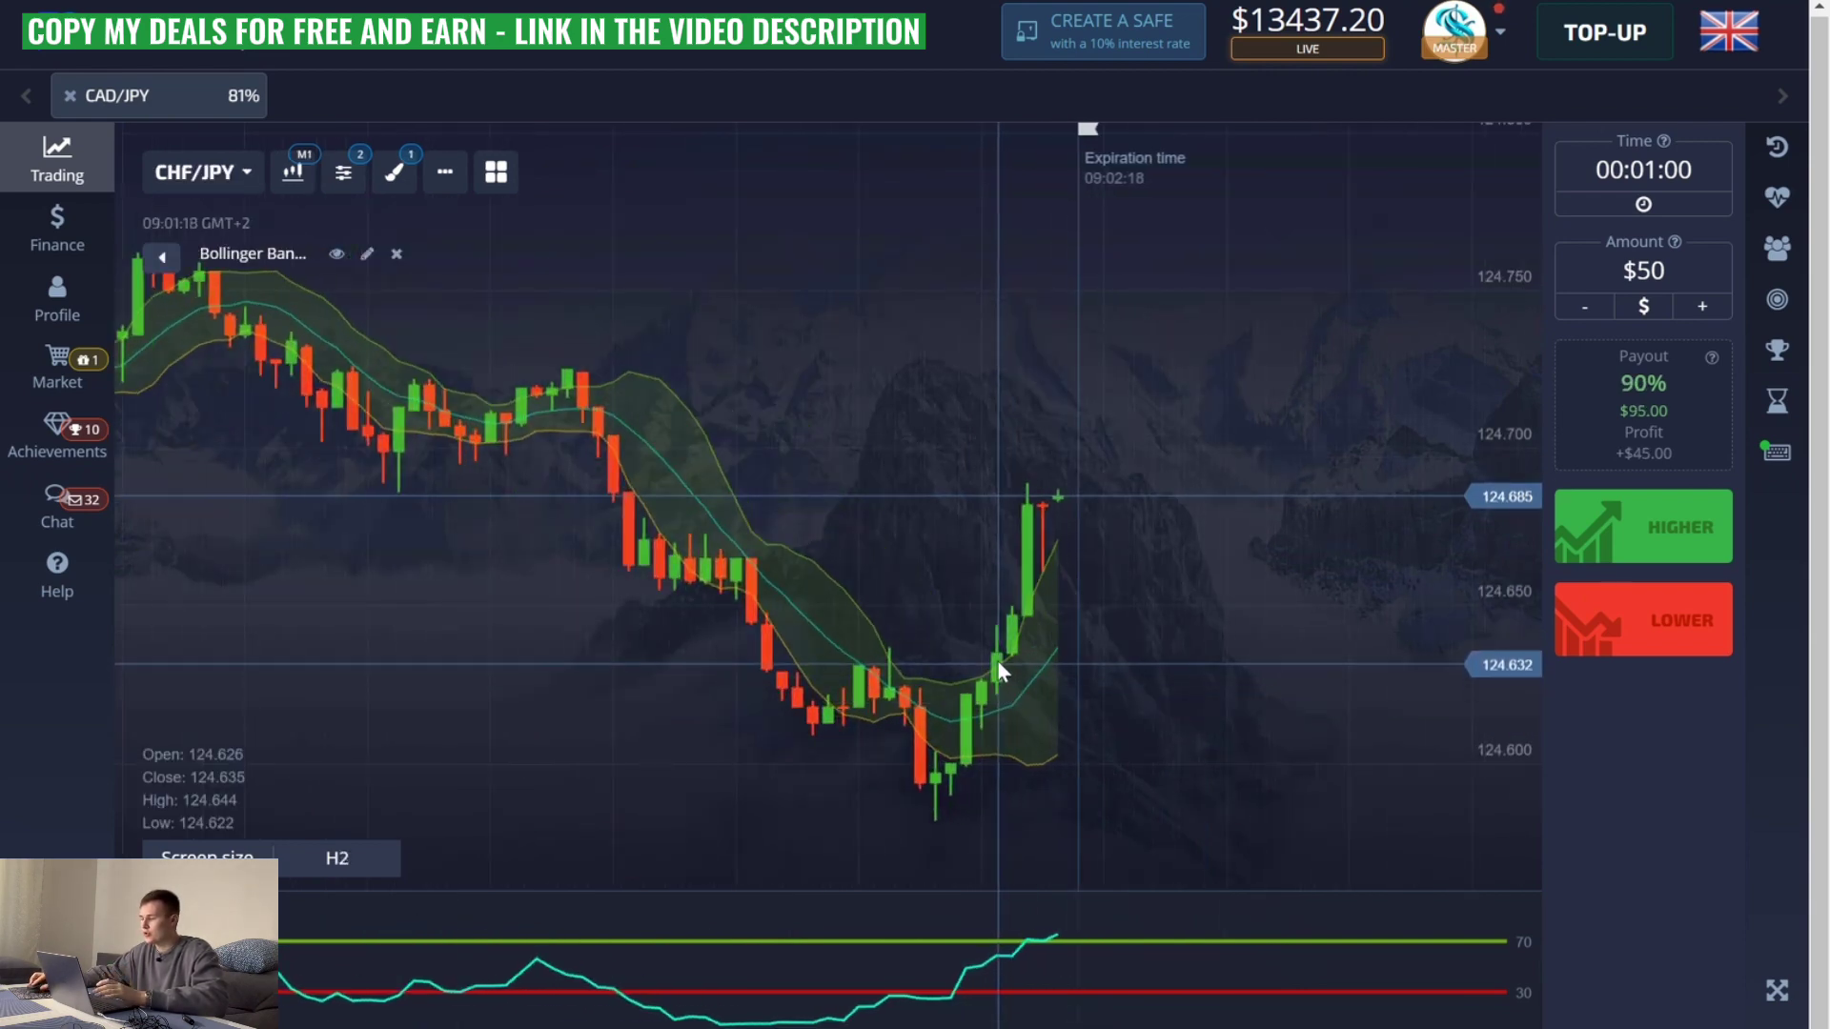
scroll(963, 663, down, 1)
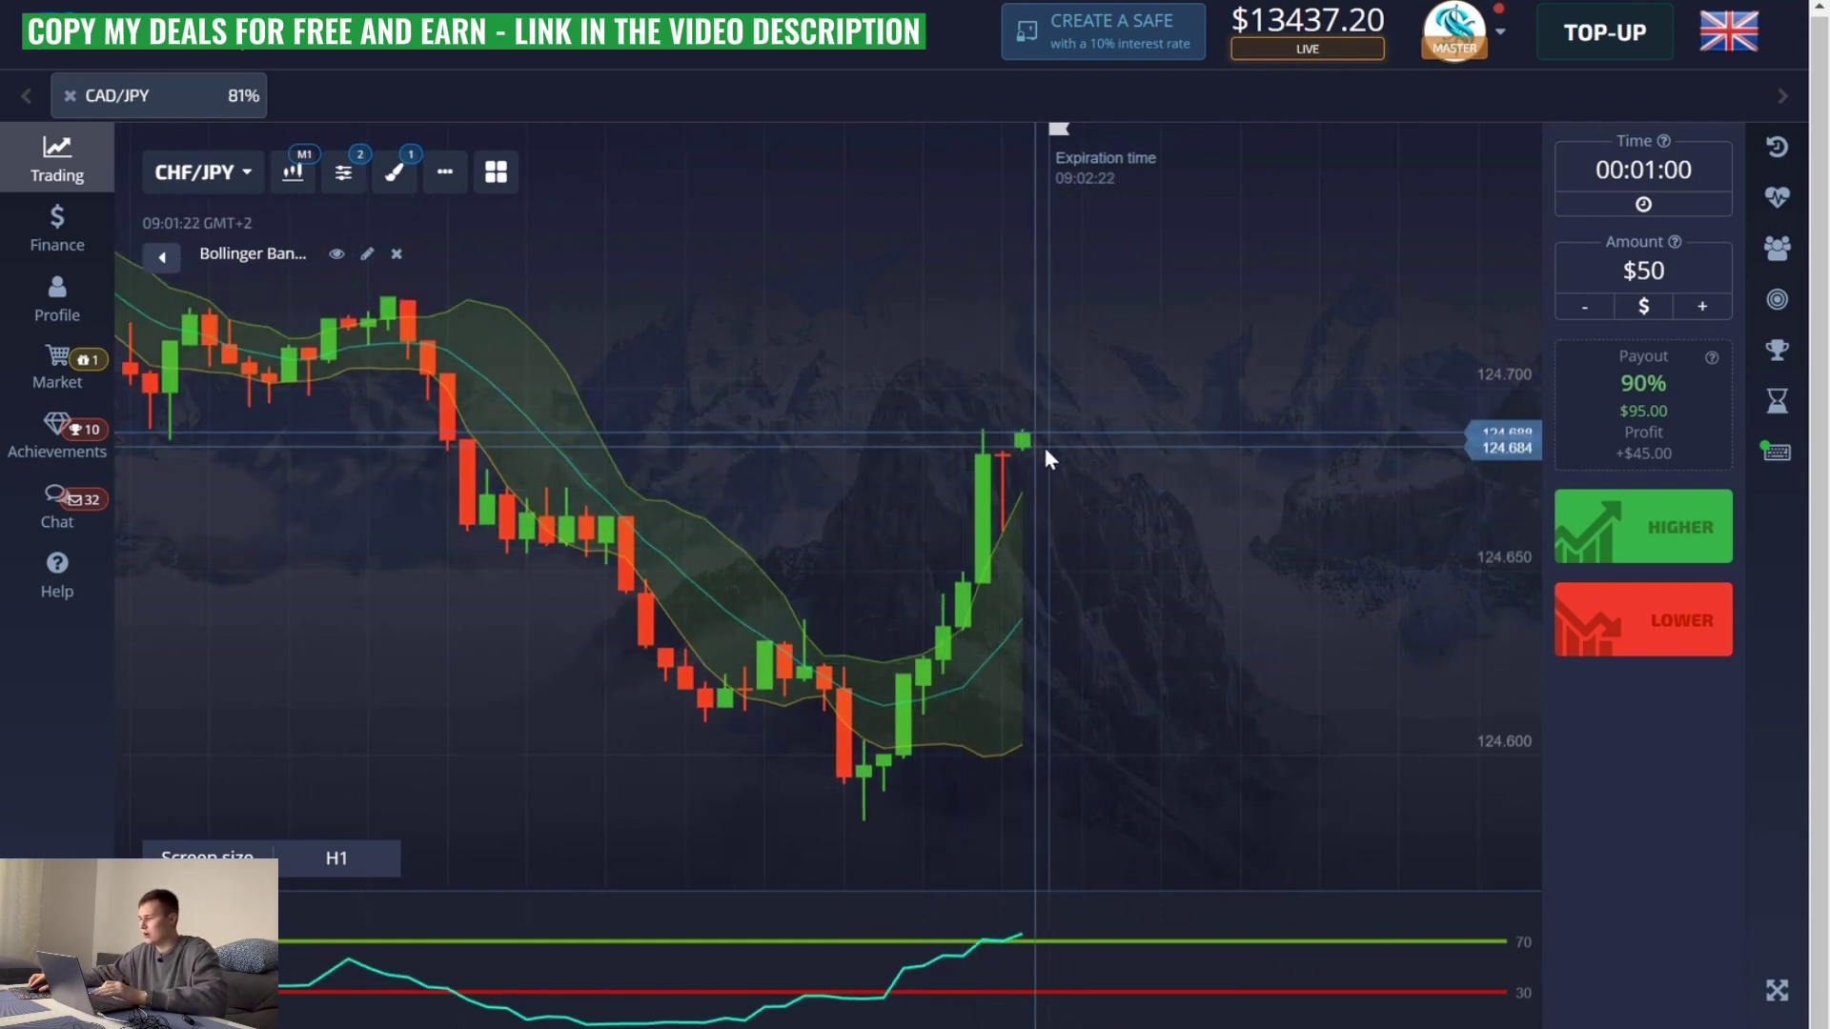
- Add CHF/JPY to the favorite assets from the currency list
scroll(1101, 484, down, 1)
scroll(1099, 483, up, 1)
click(234, 177)
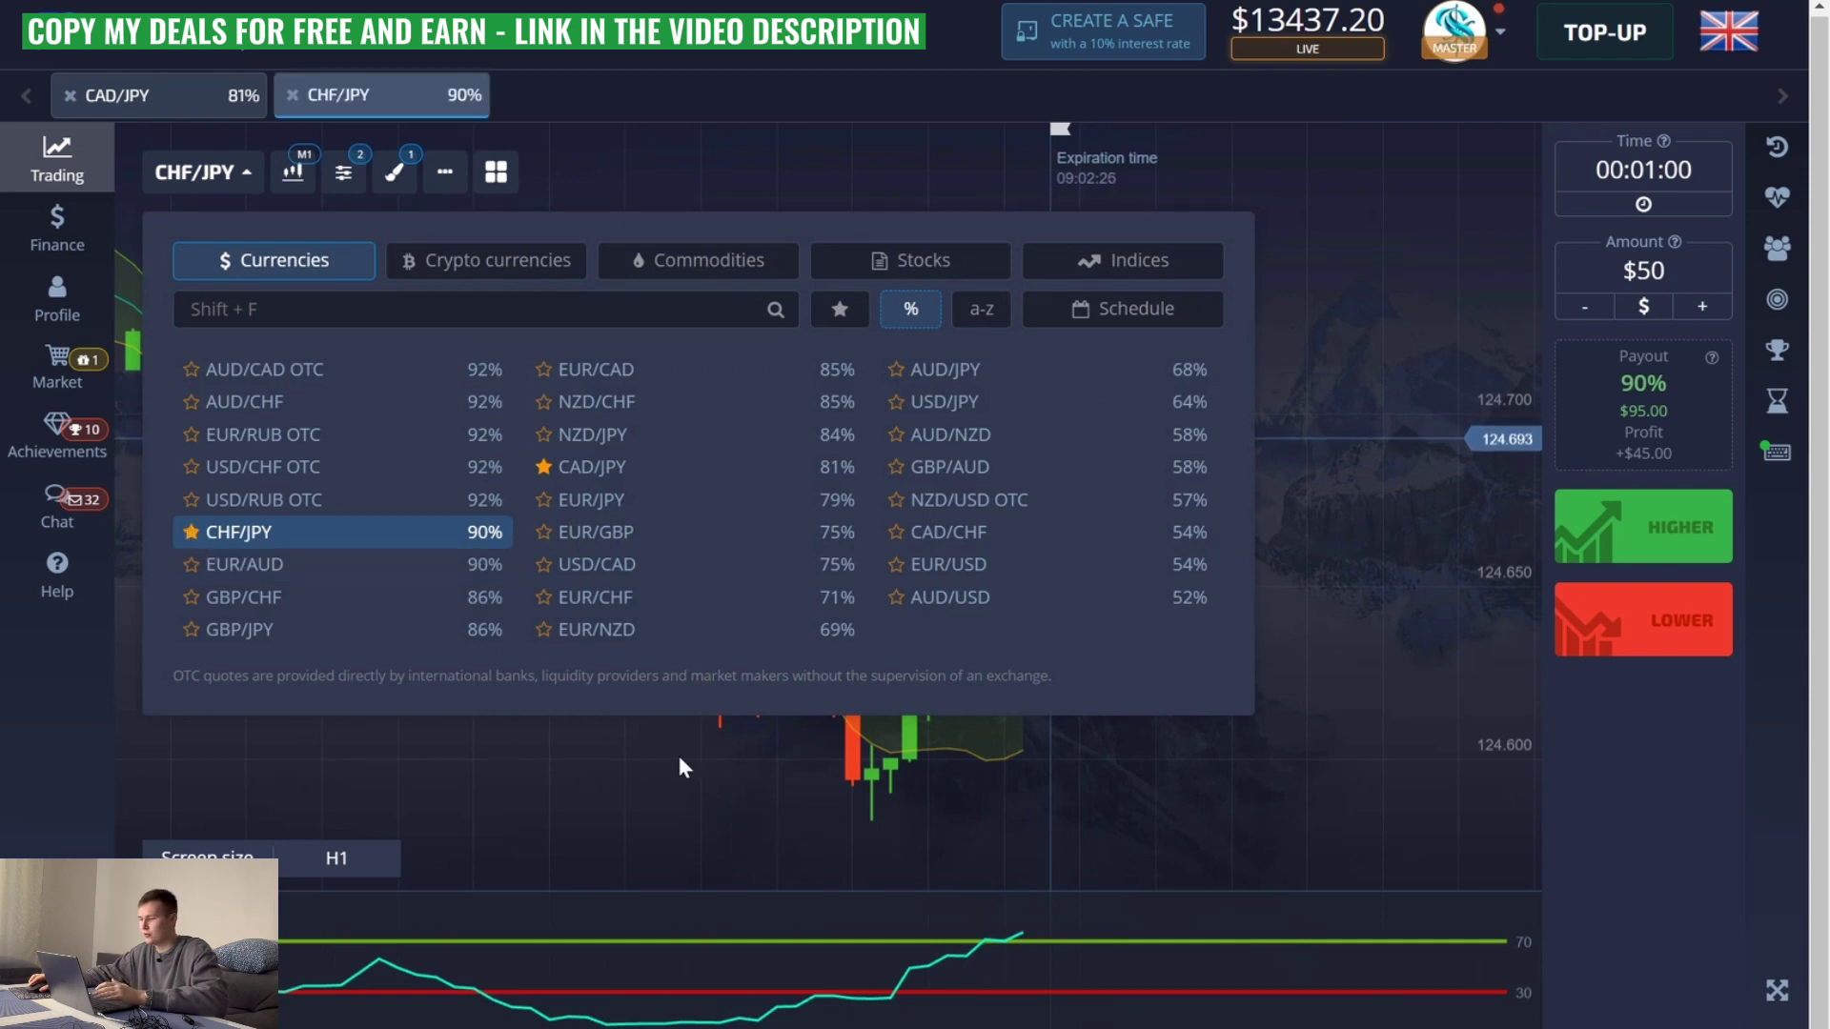
click(776, 818)
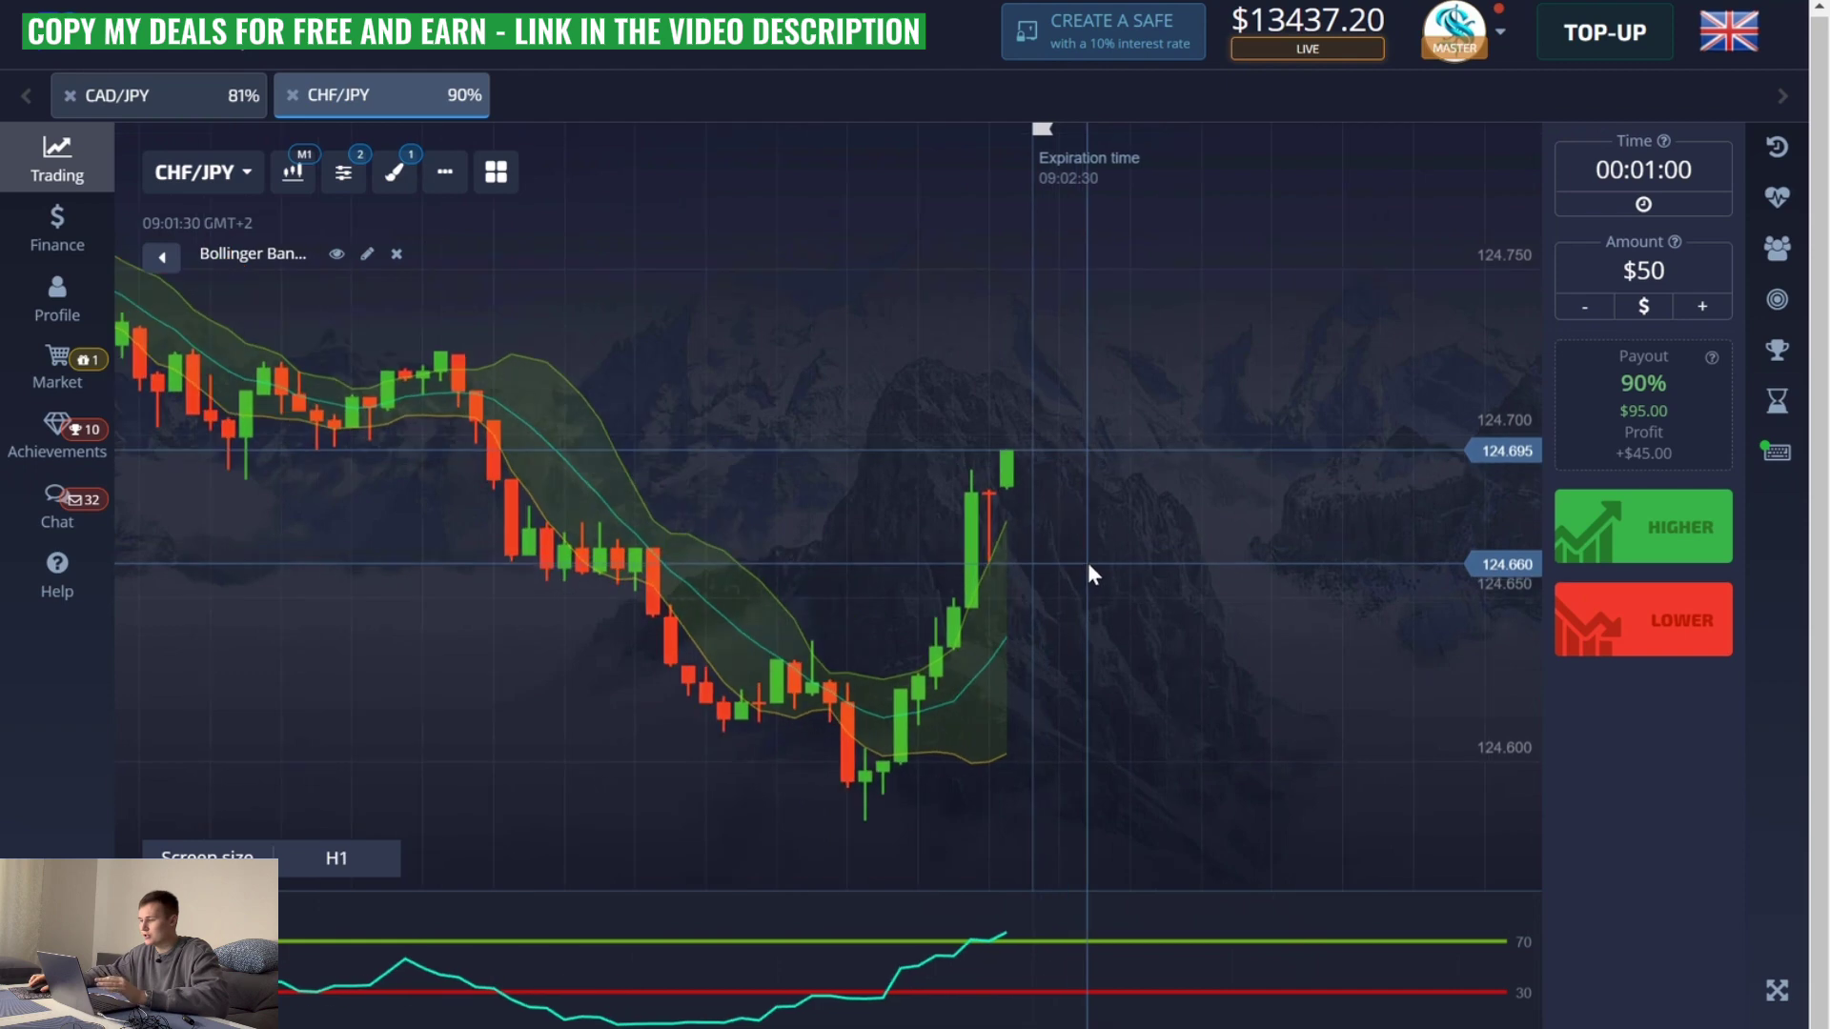
- Look at the EUR/AUD chart and switch on to the GBP/CHF pair to compare price movement
click(236, 177)
click(279, 570)
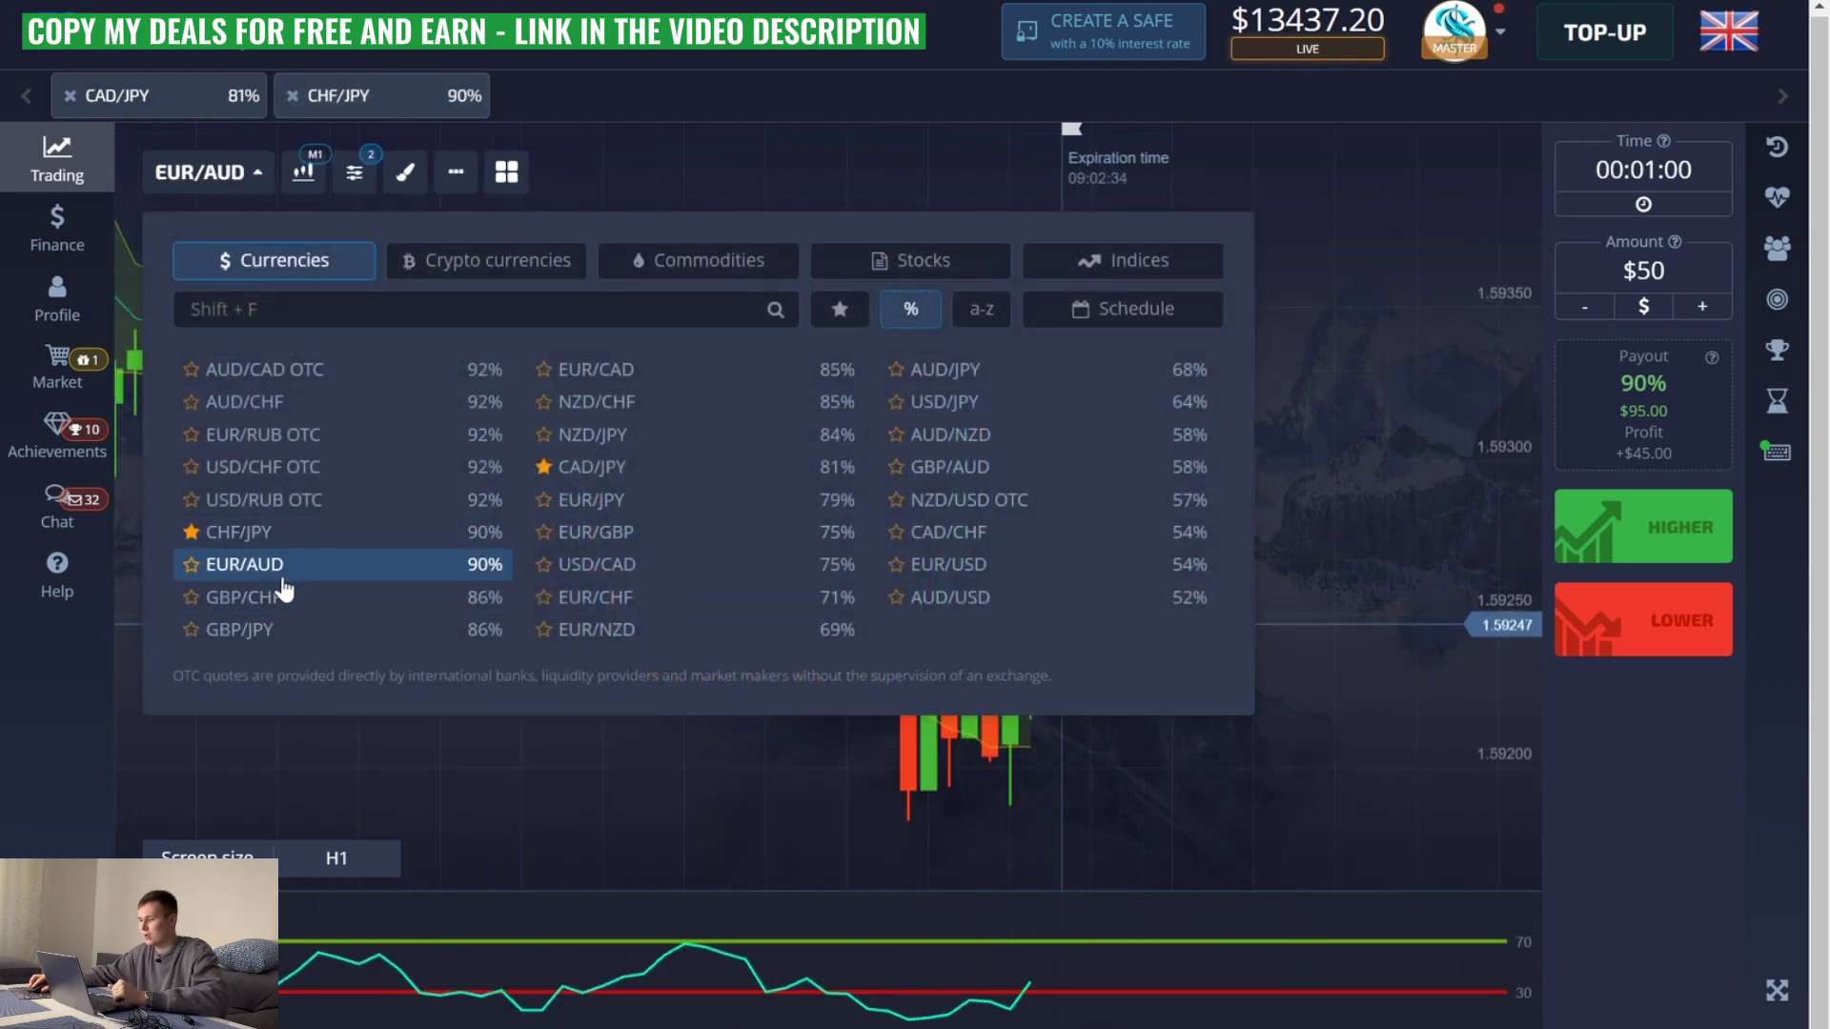
click(541, 752)
click(250, 181)
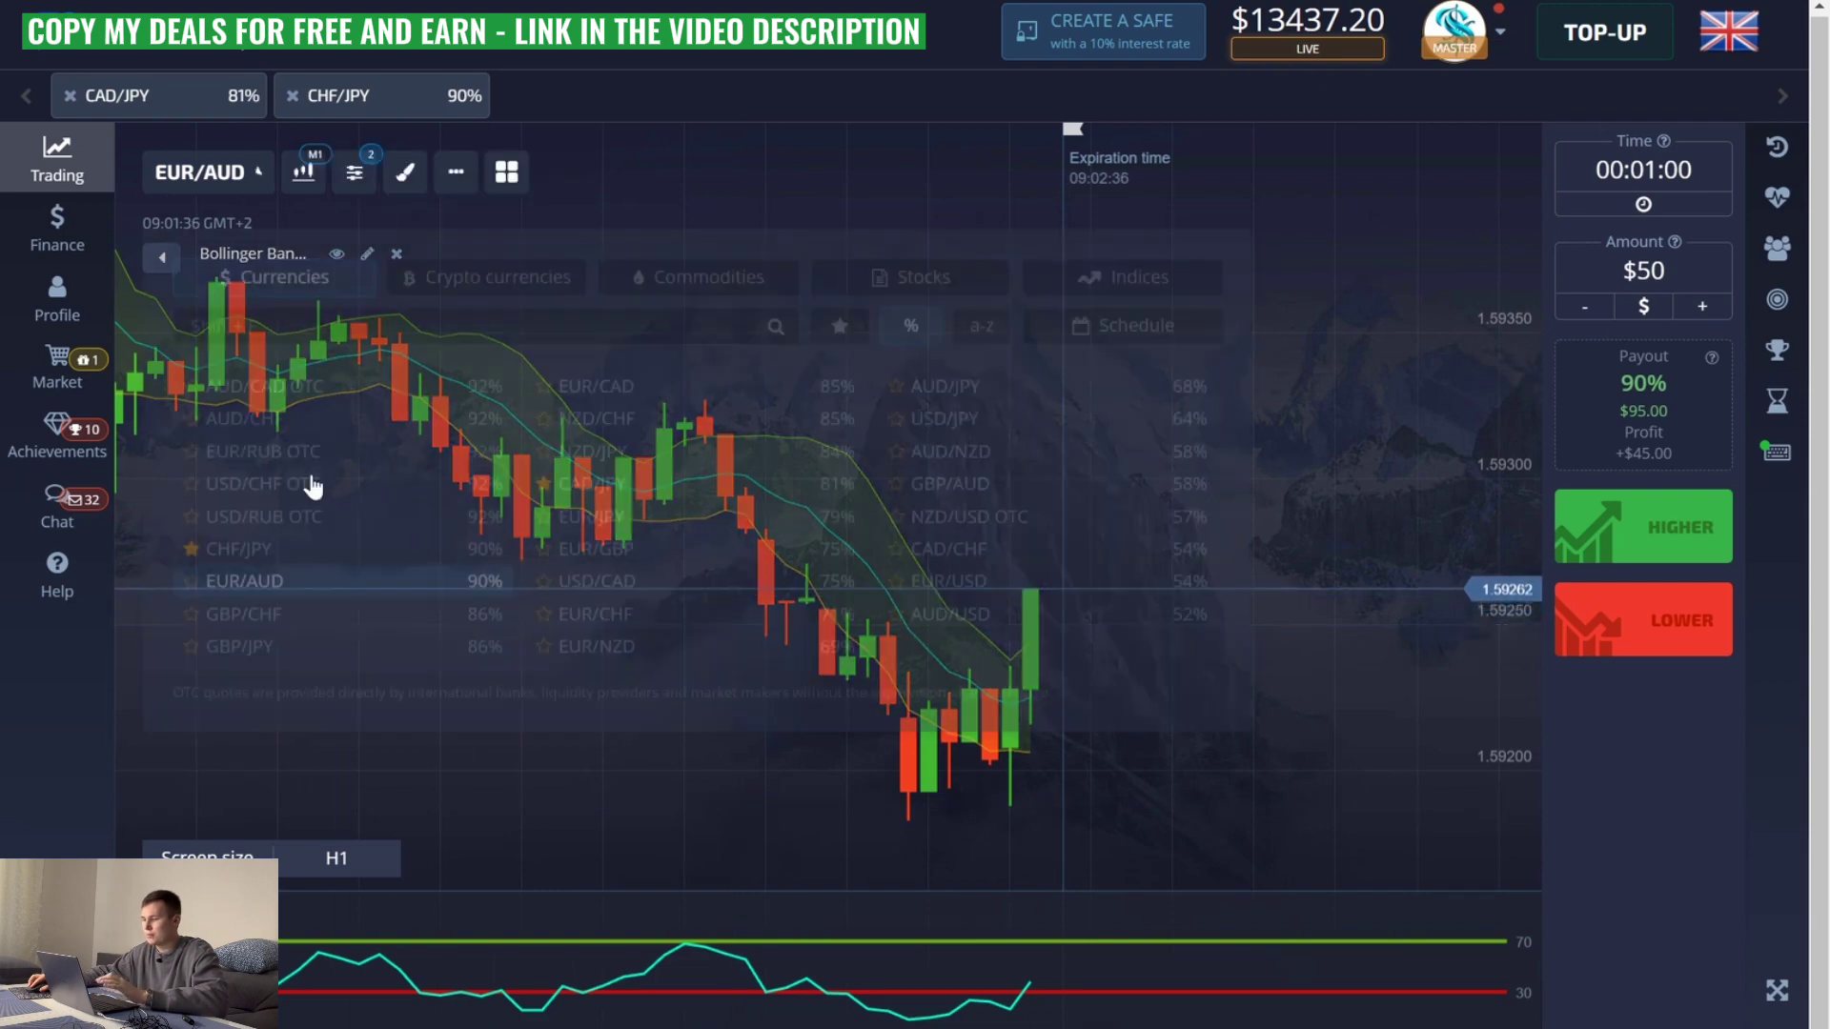
click(305, 600)
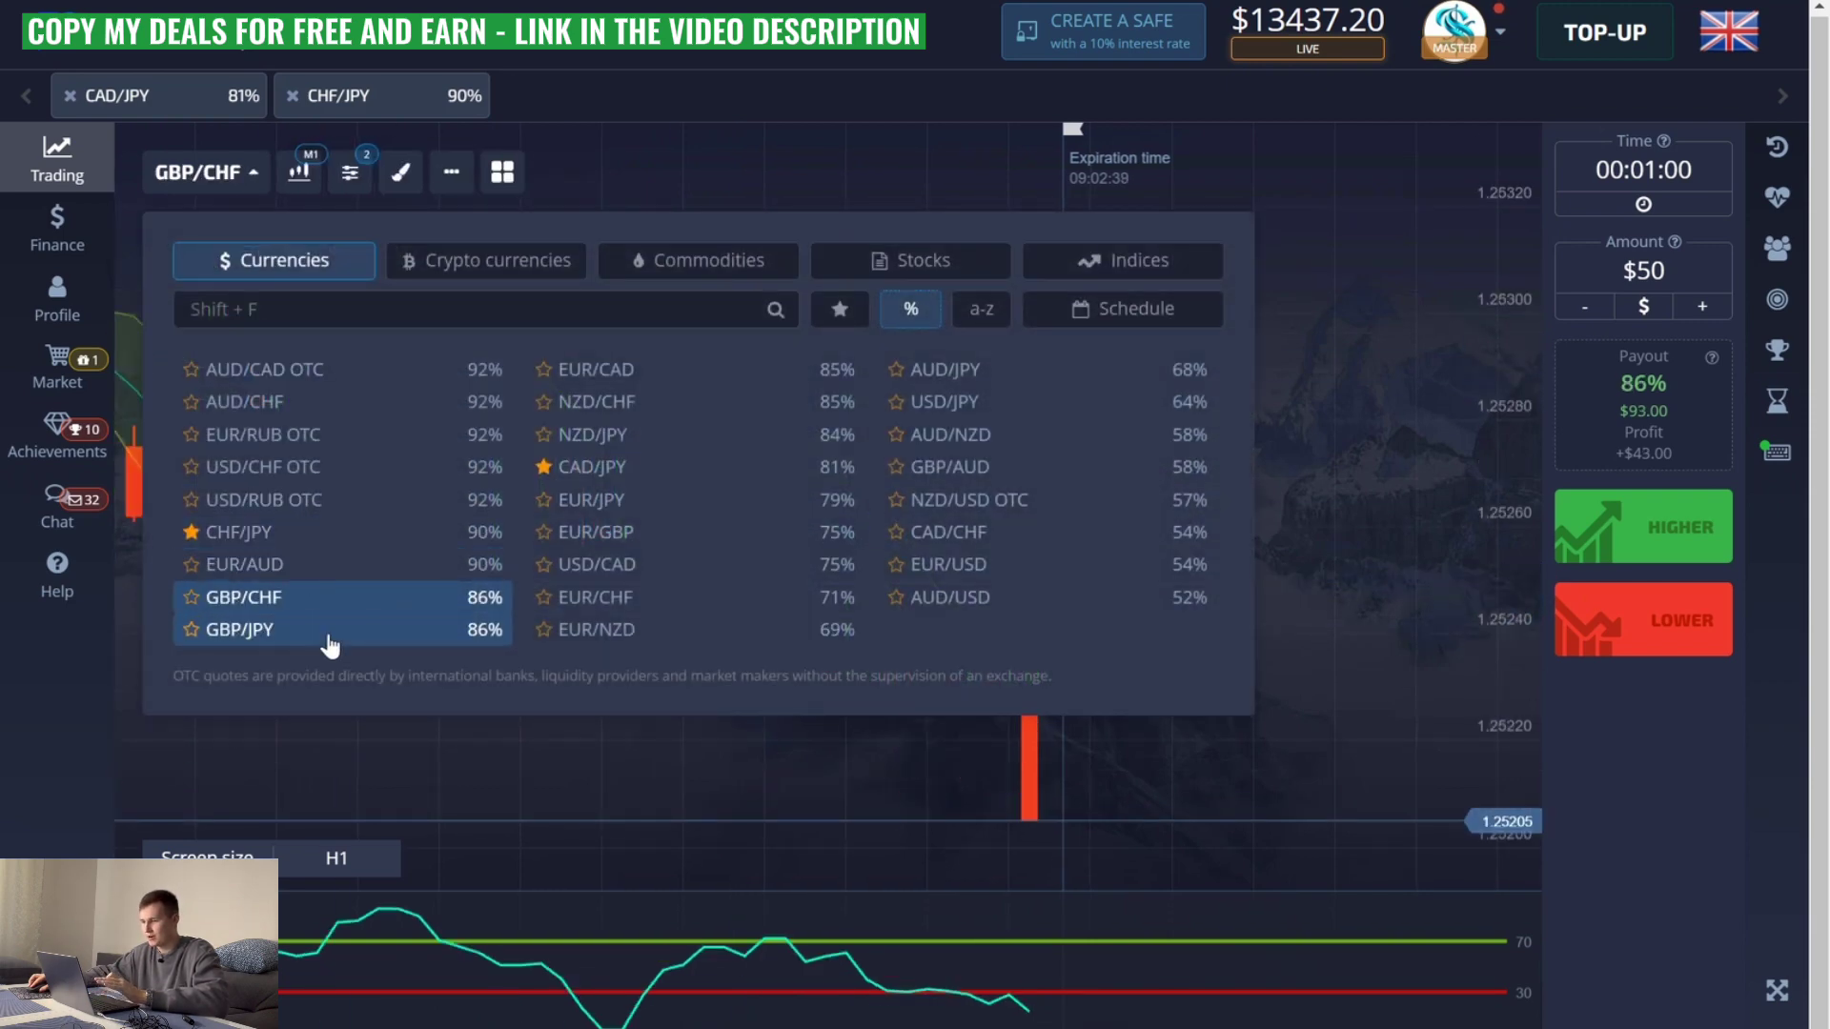
- Look at the CHF/JPY chart once more and switch from it to the EUR/AUD chart
click(238, 531)
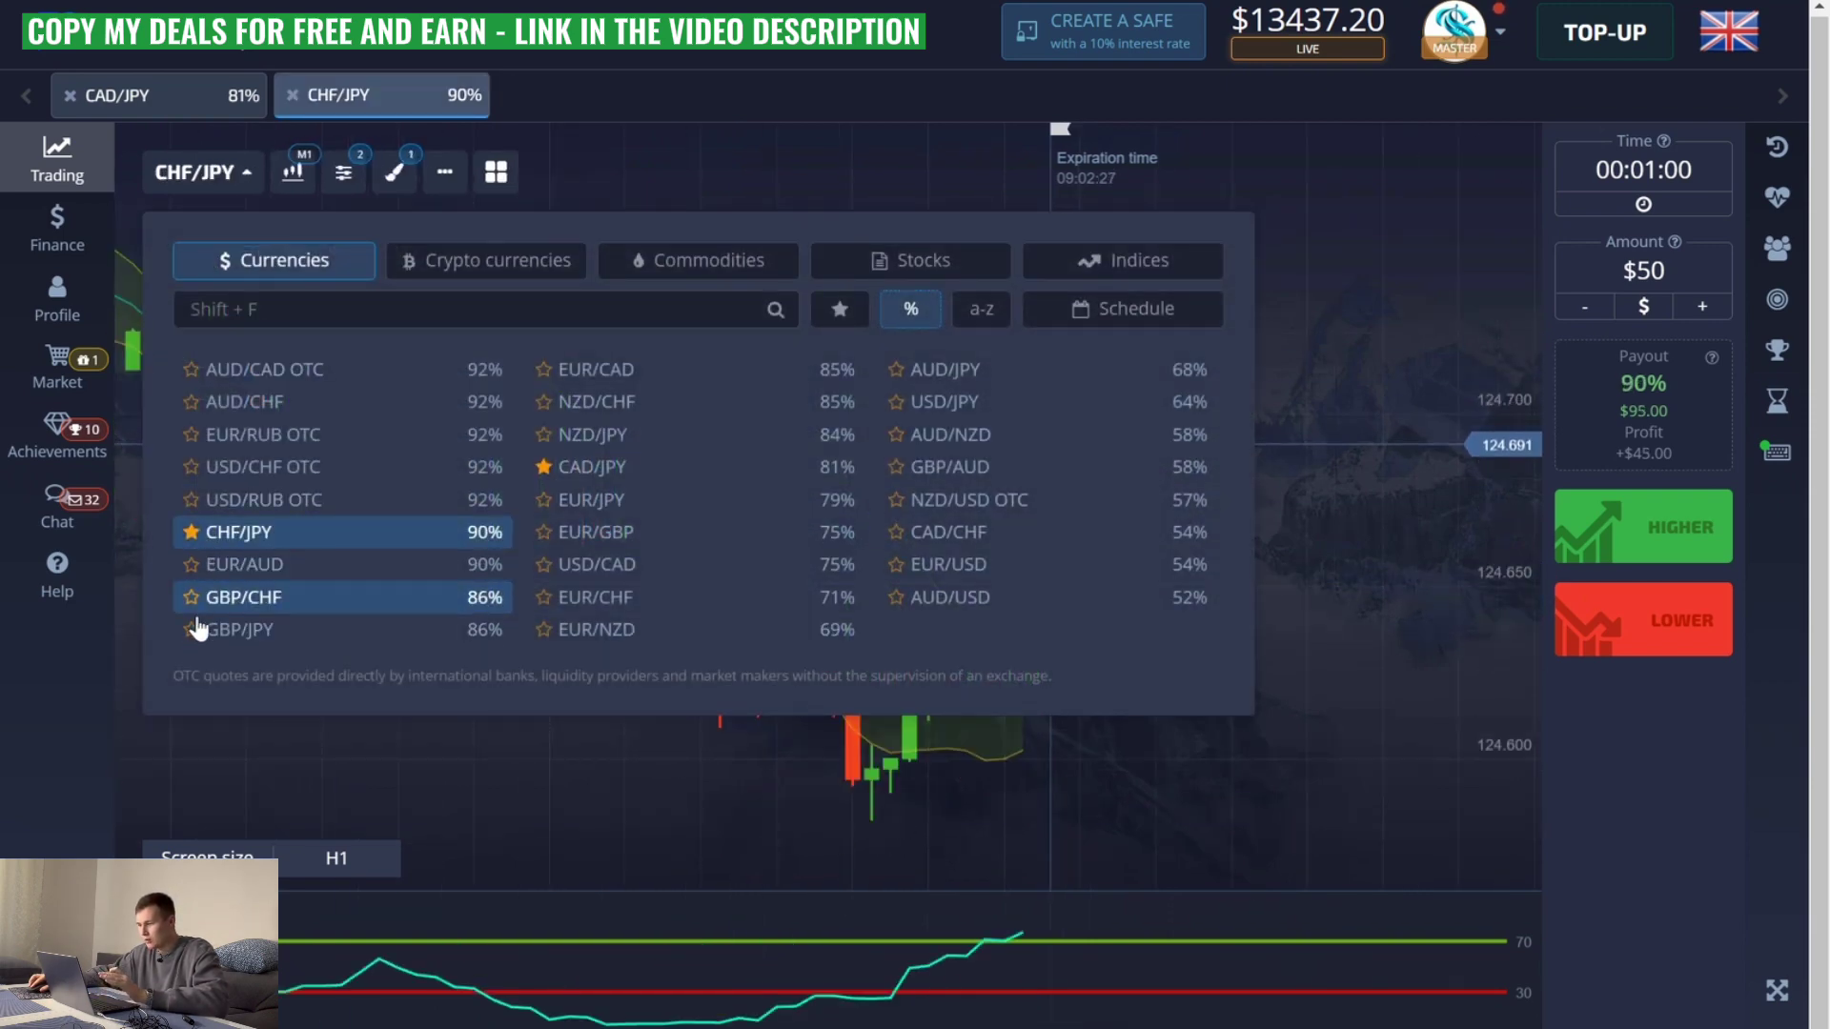
click(777, 820)
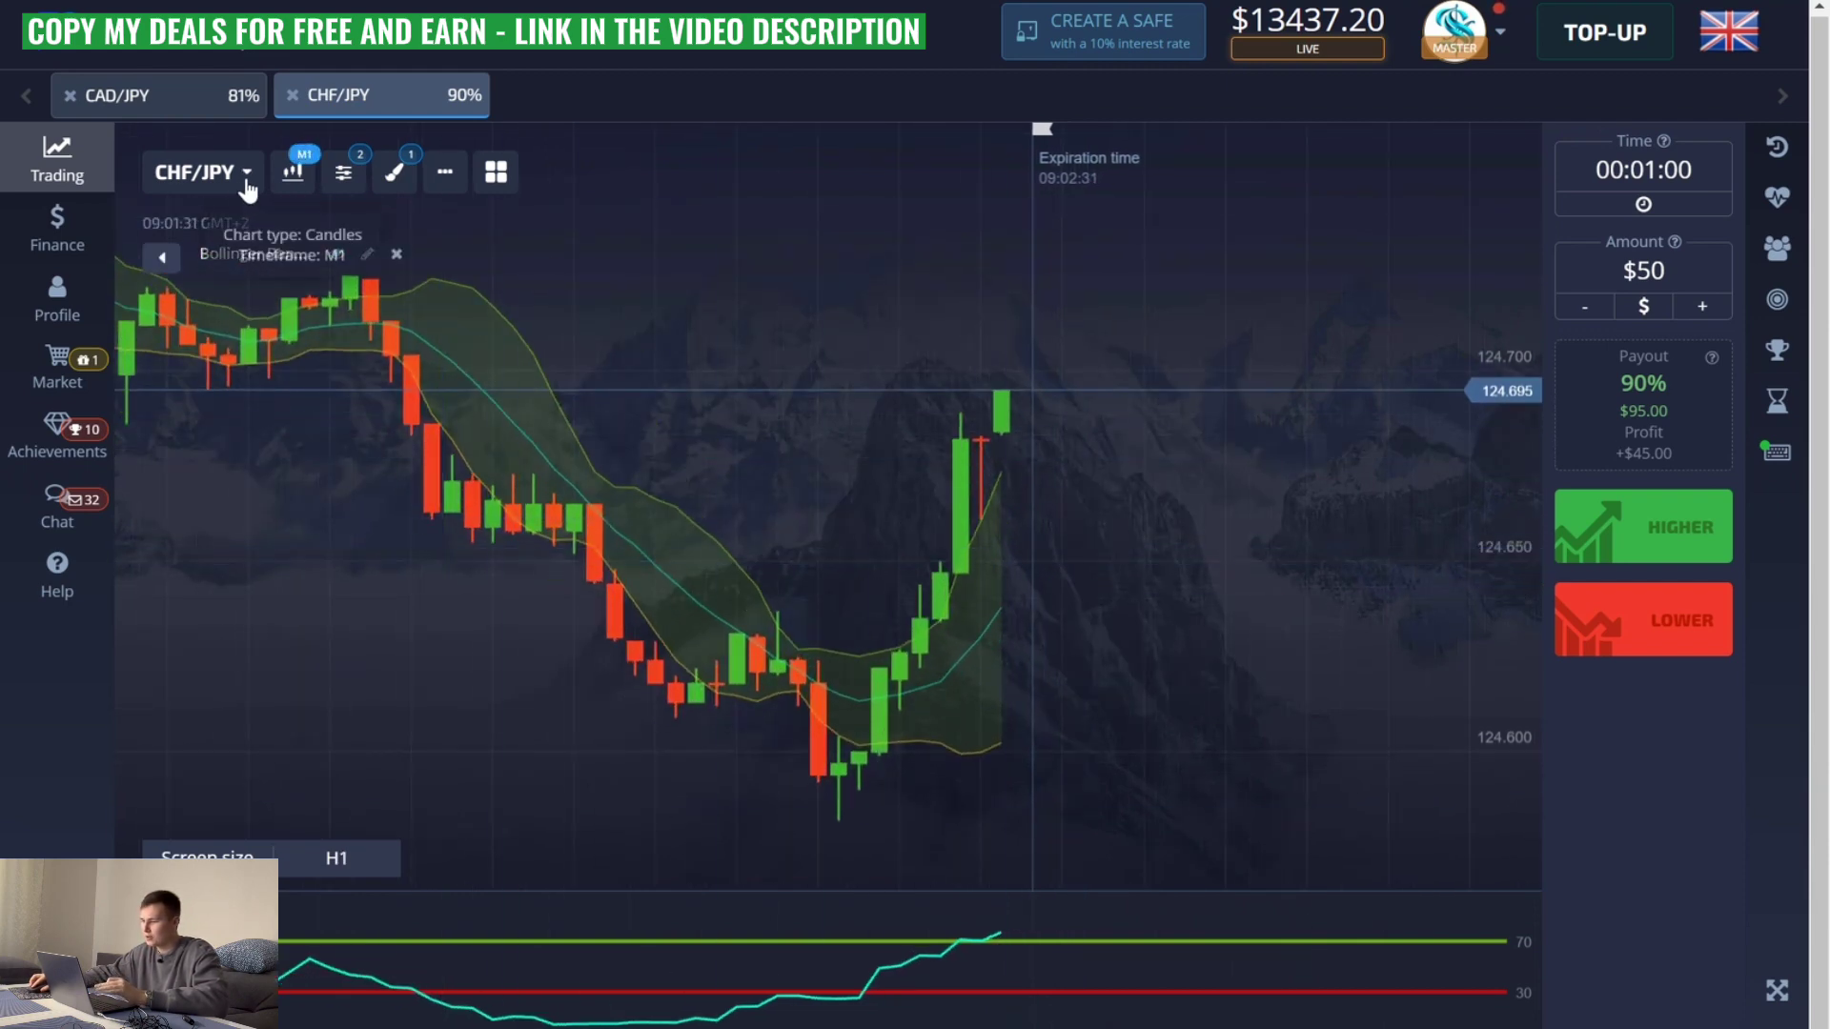
click(234, 176)
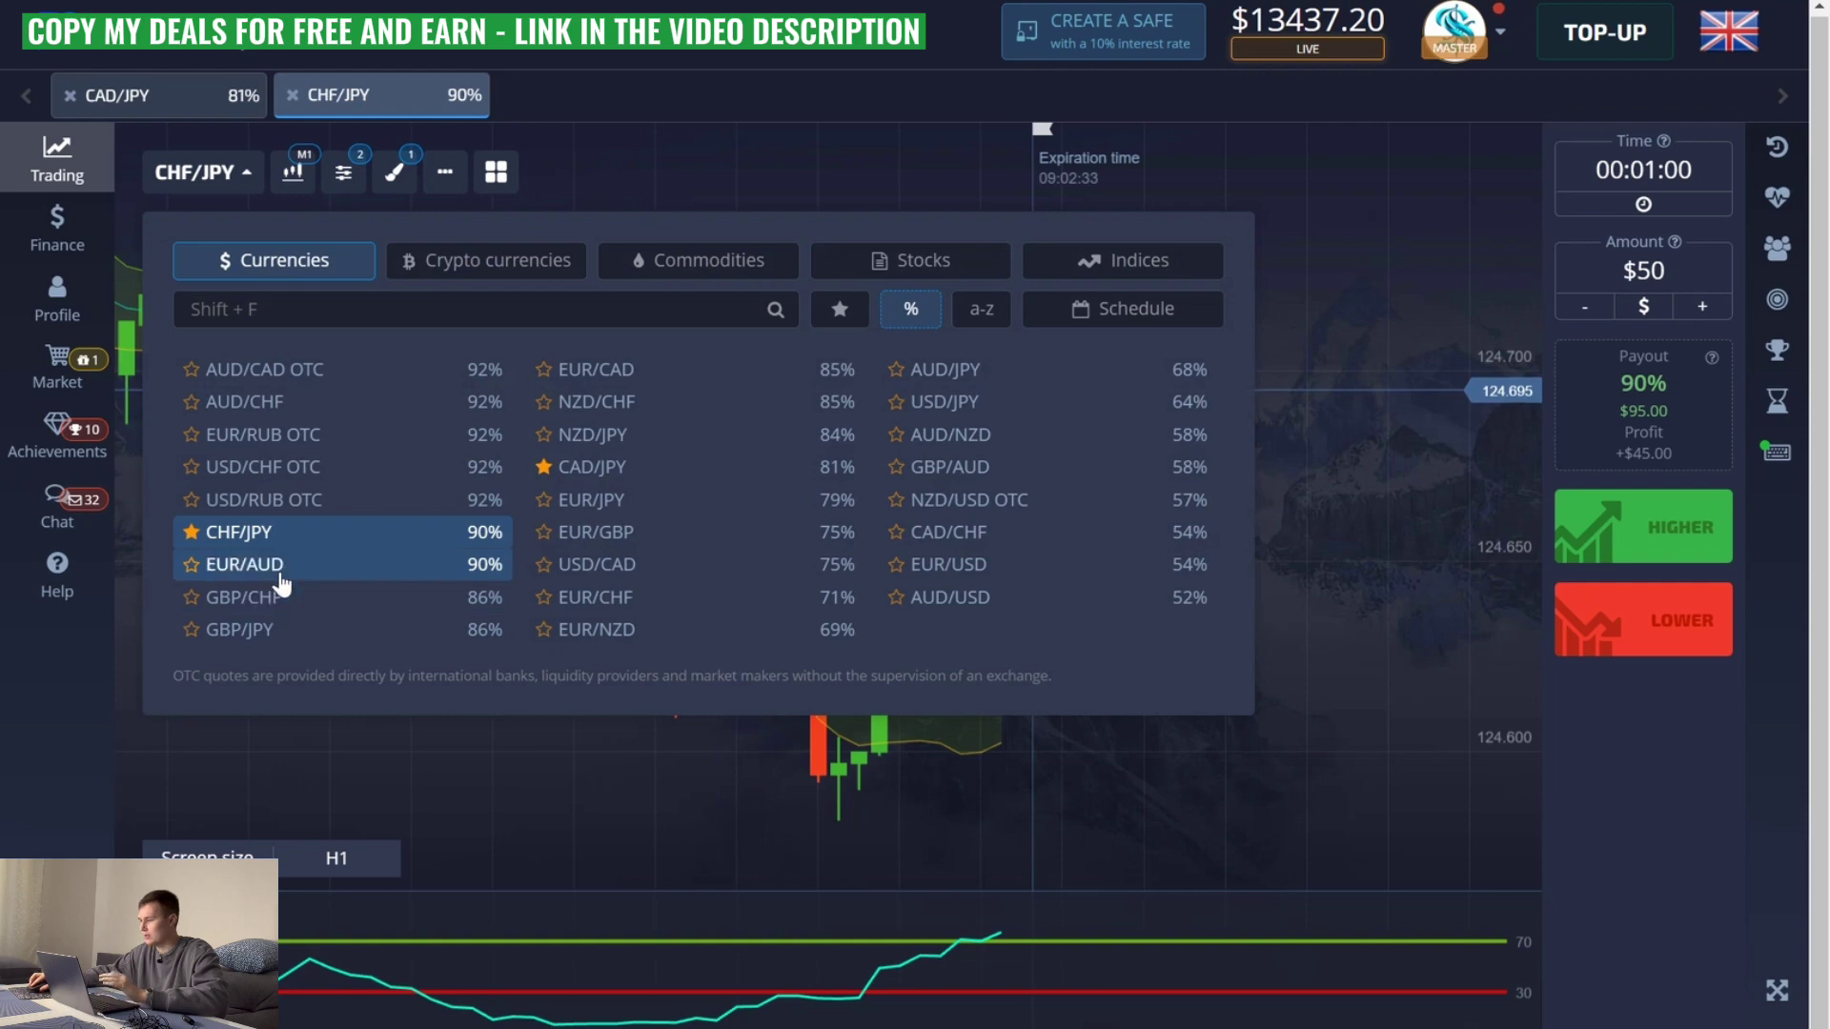
click(280, 576)
click(673, 724)
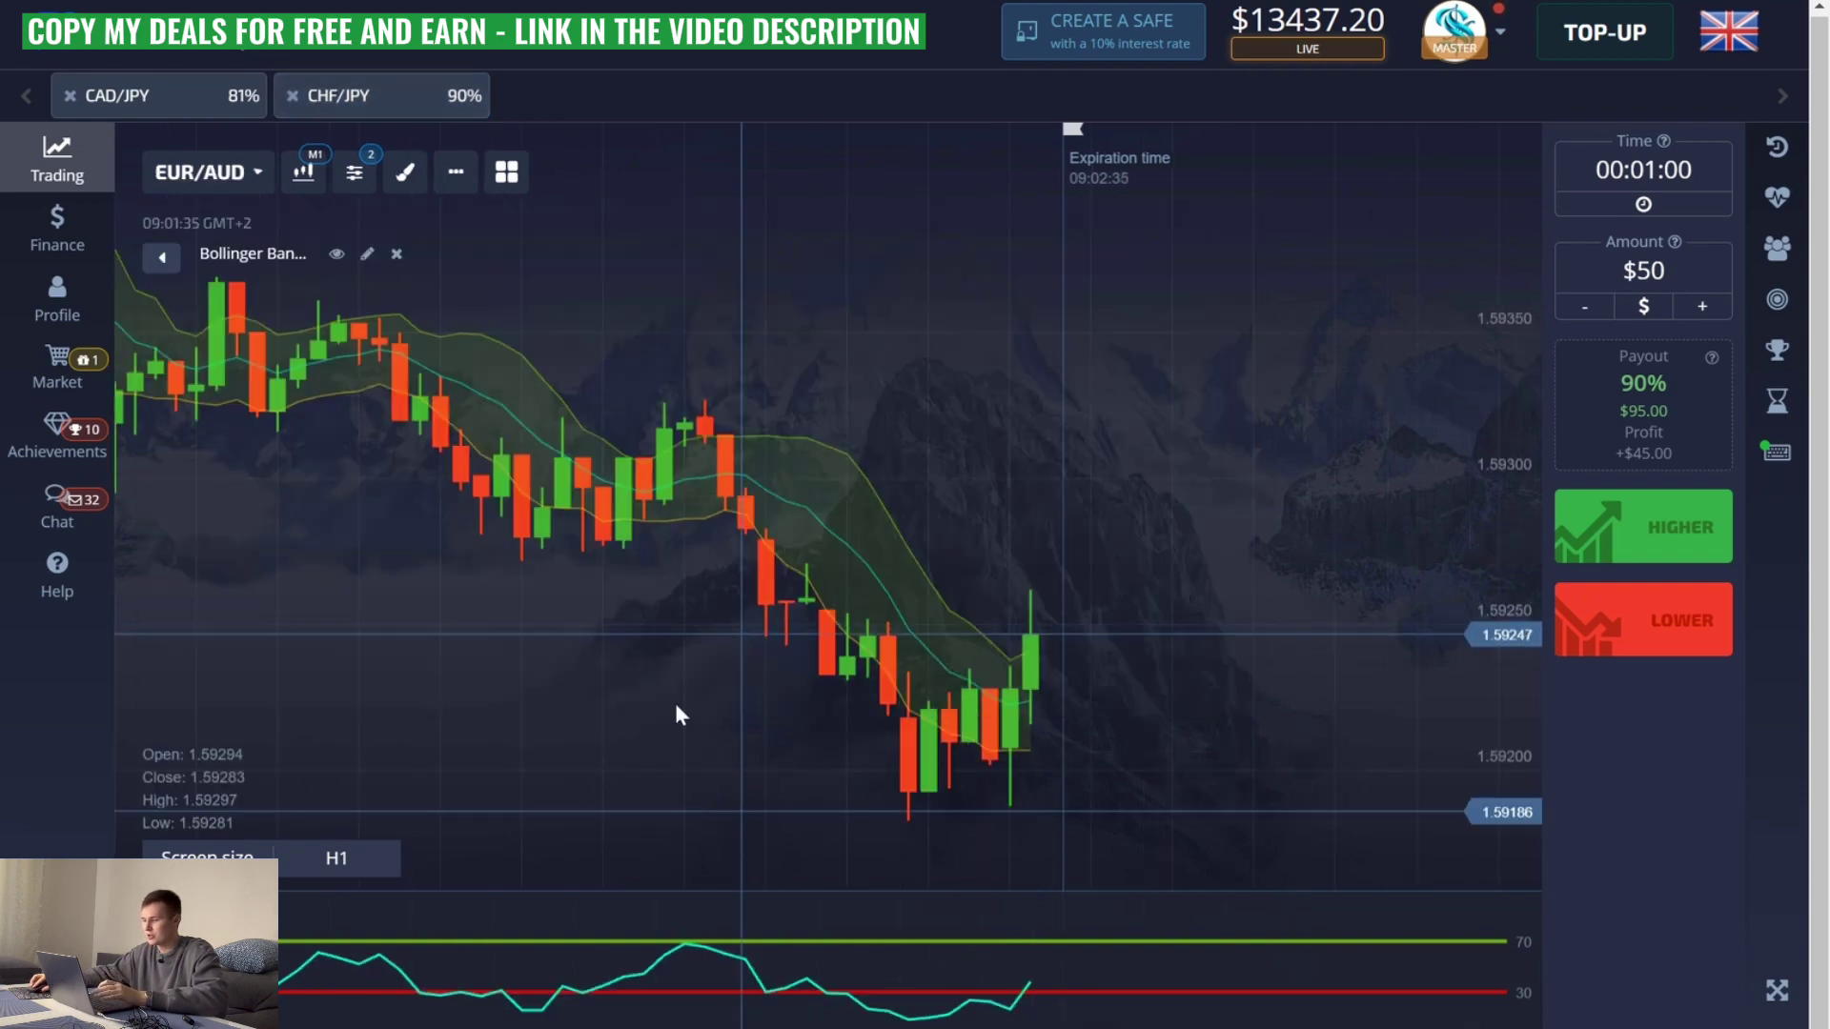
- Switch the chart past GBP/CHF to the GBP/JPY currency pair
click(205, 172)
click(306, 596)
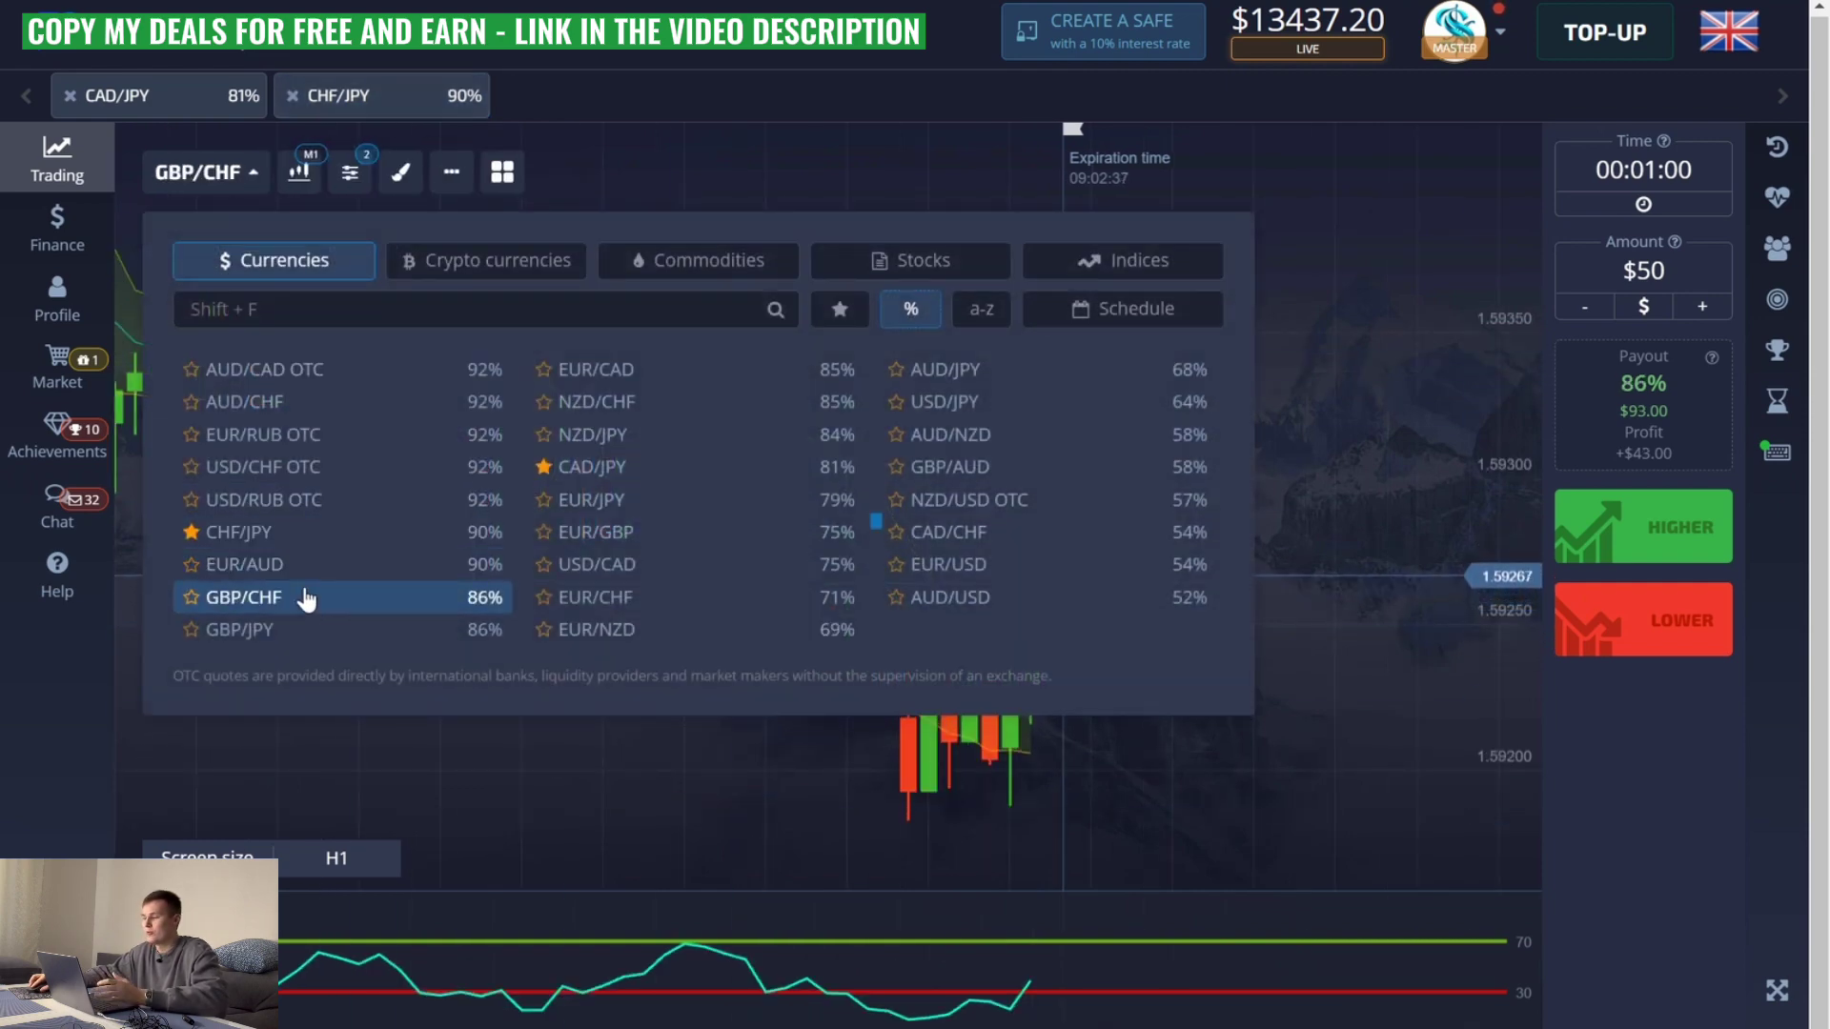
click(330, 633)
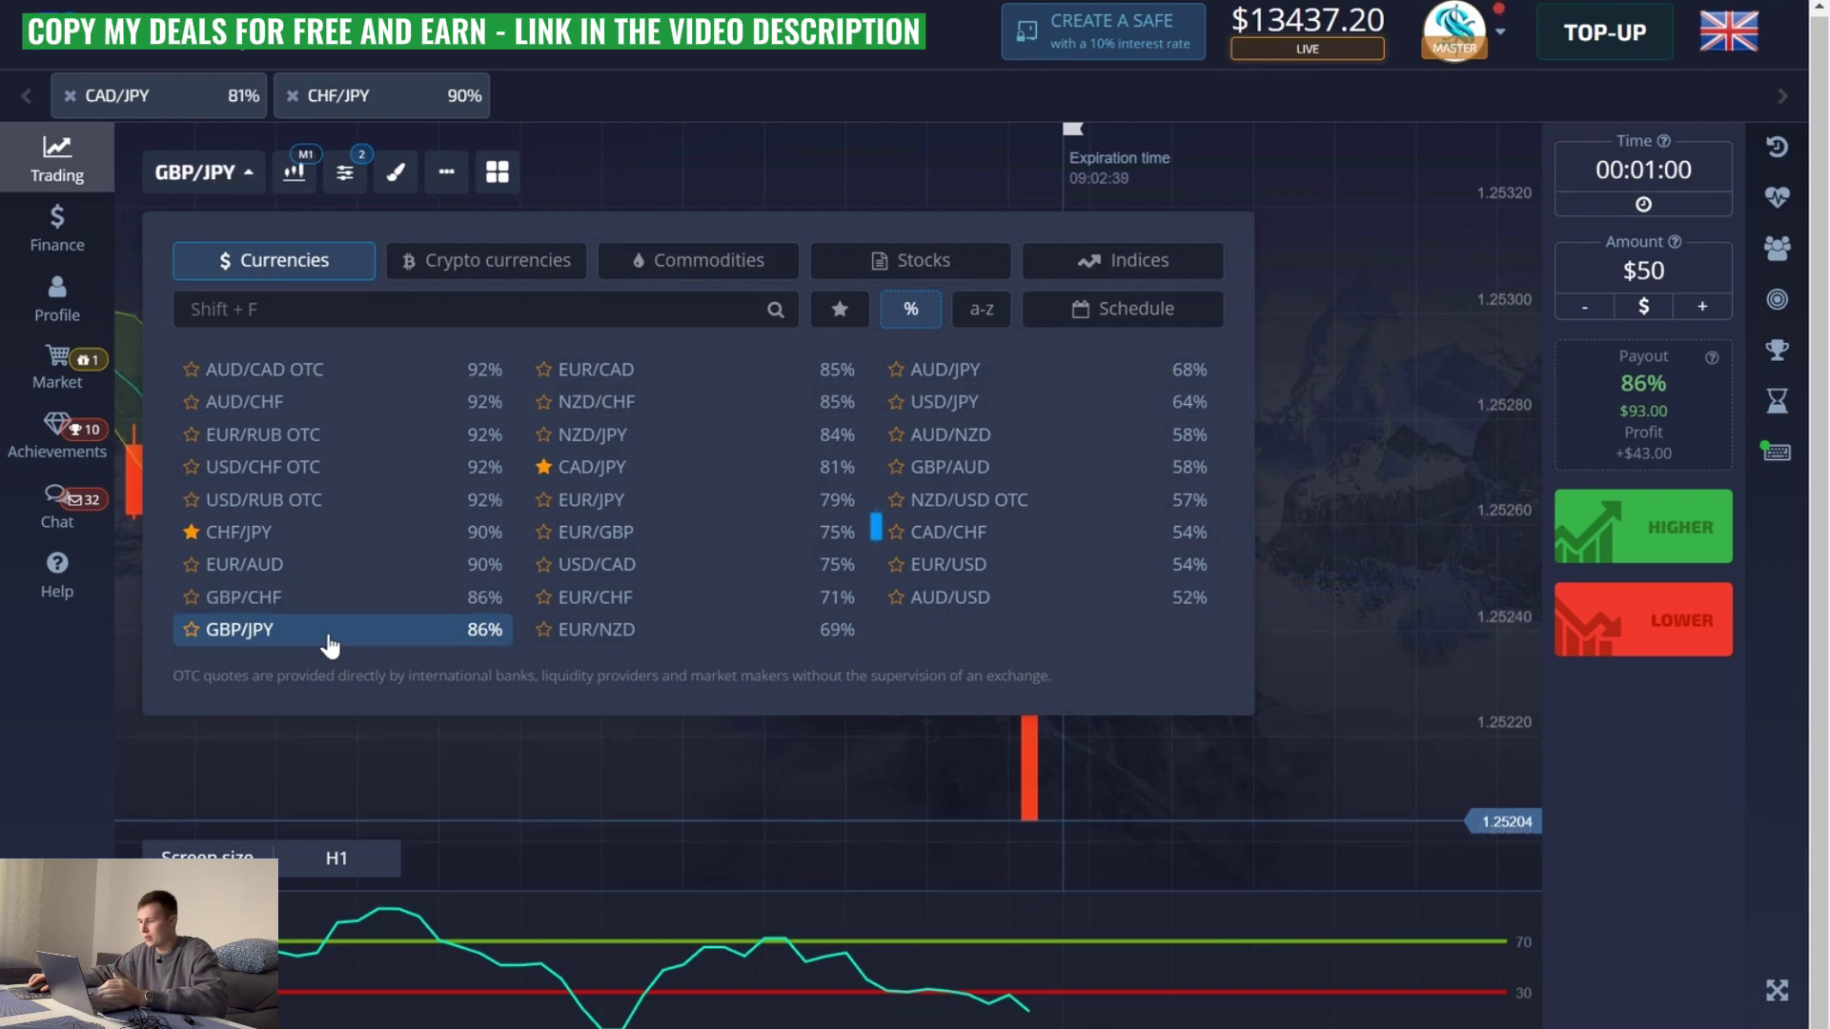
click(878, 770)
scroll(1094, 717, down, 2)
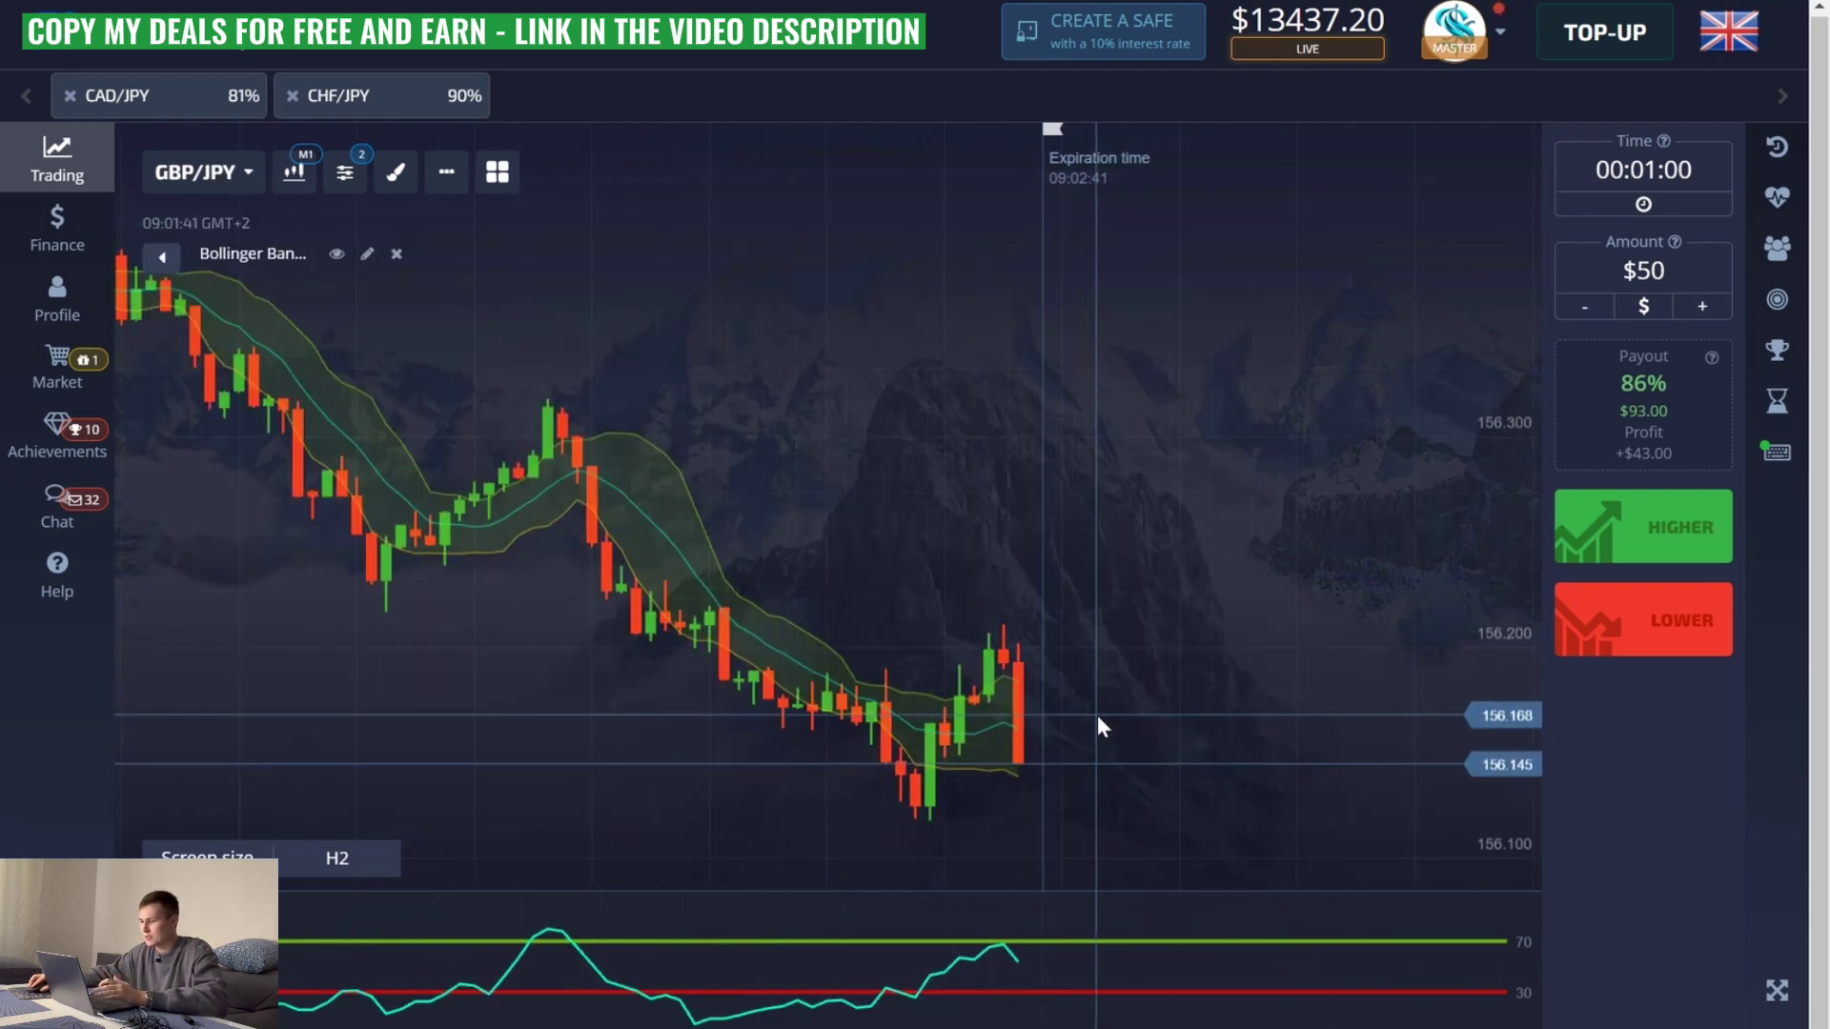
- Place a $50 Lower trade on GBP/JPY with a 00:01:00 duration
scroll(1098, 700, up, 1)
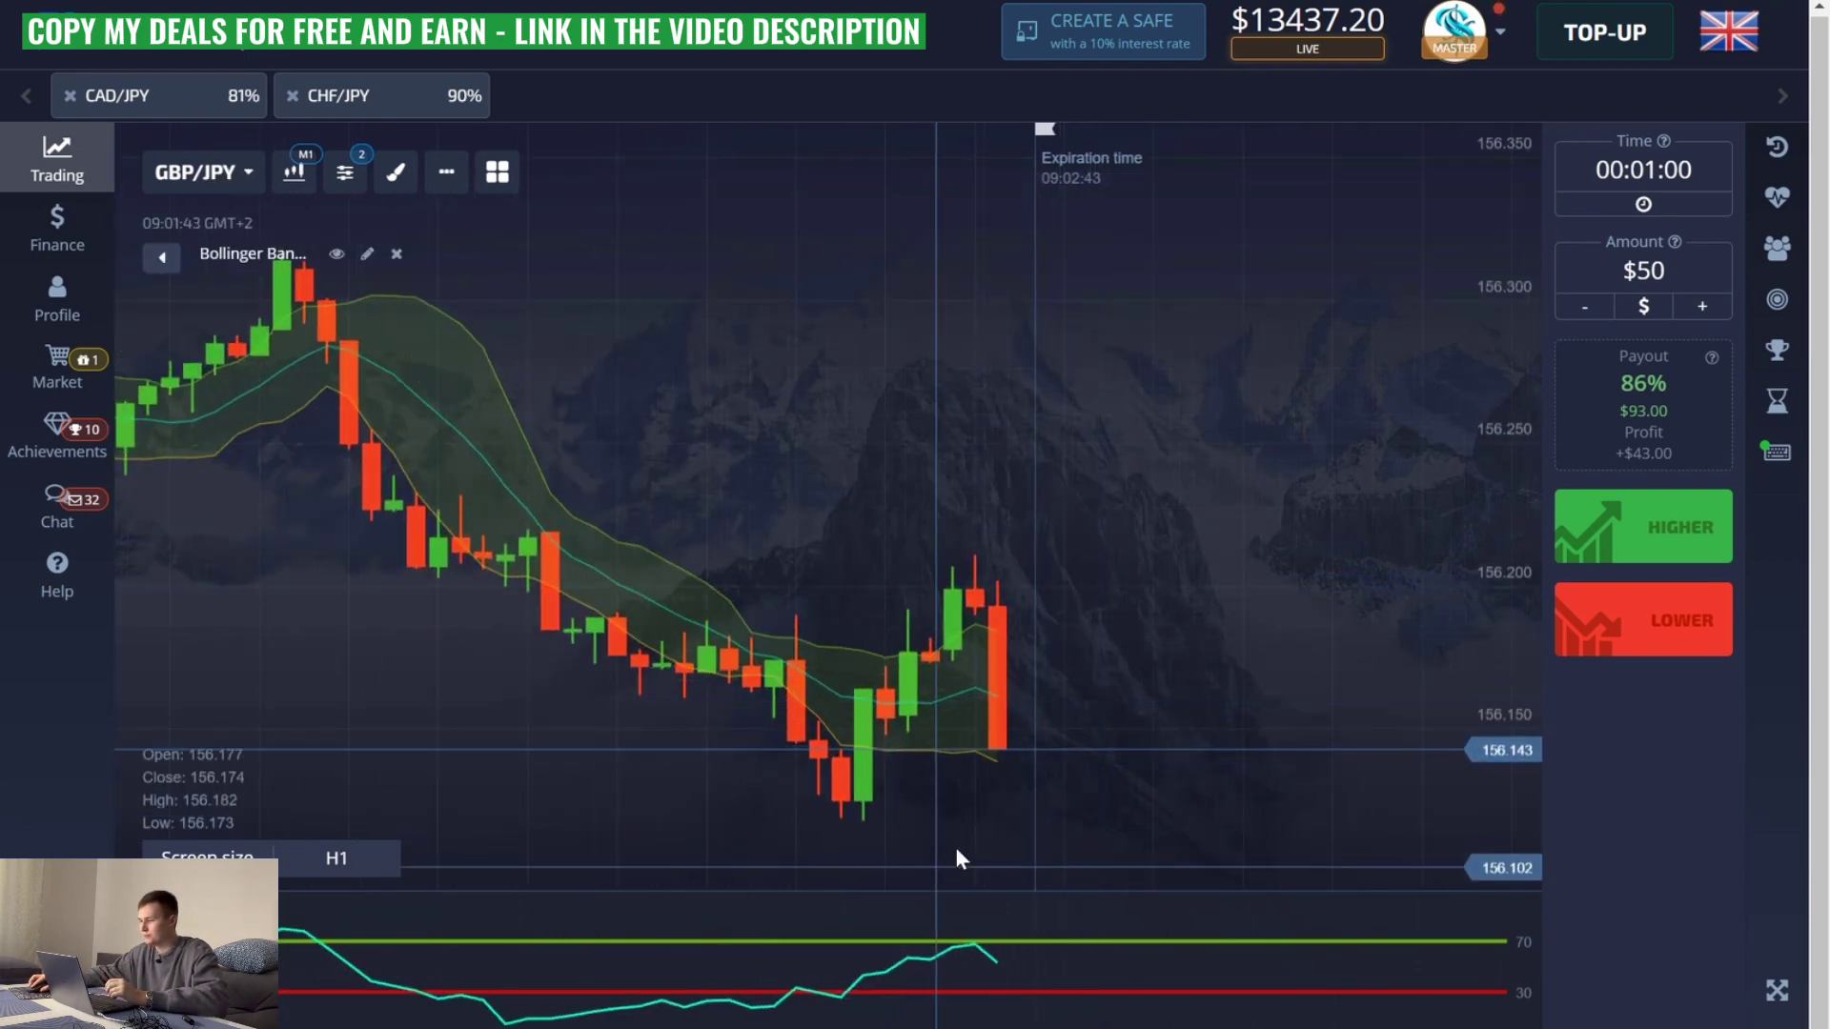
scroll(962, 849, up, 1)
click(1654, 631)
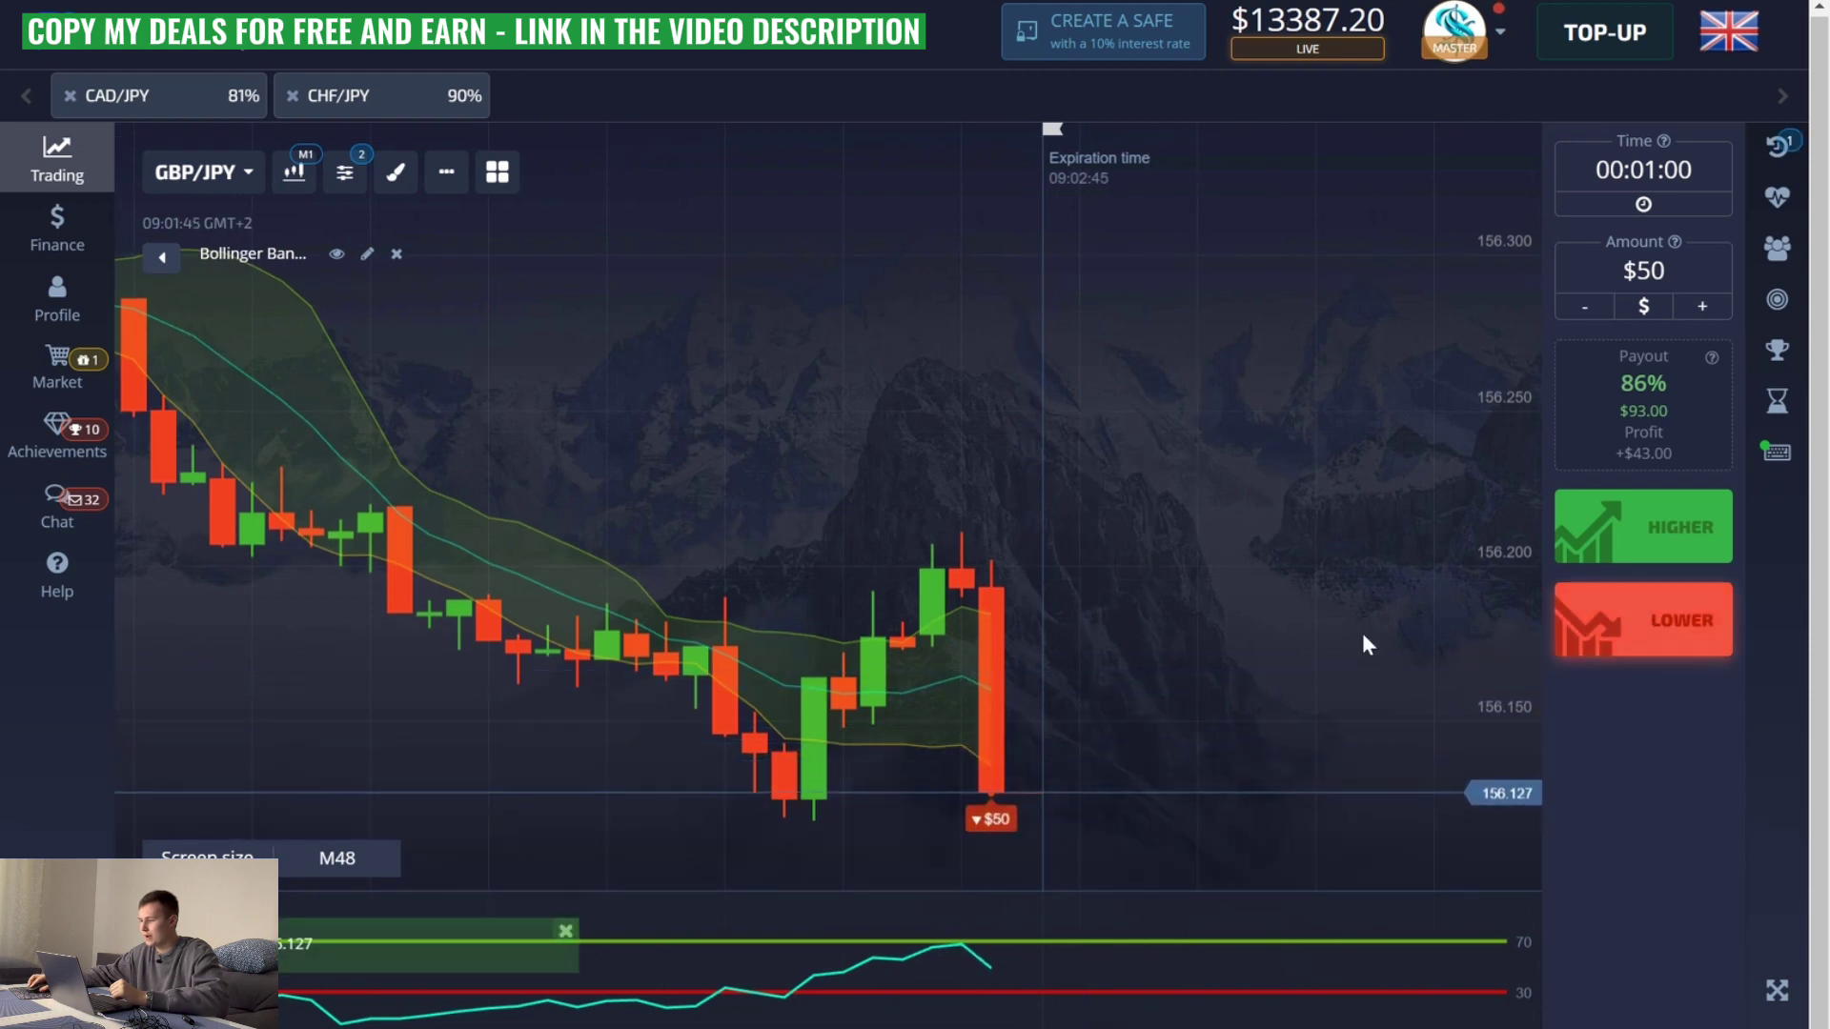
- Examine the GBP/JPY candles around the open $50 trade at wider and closer ranges
scroll(873, 648, down, 1)
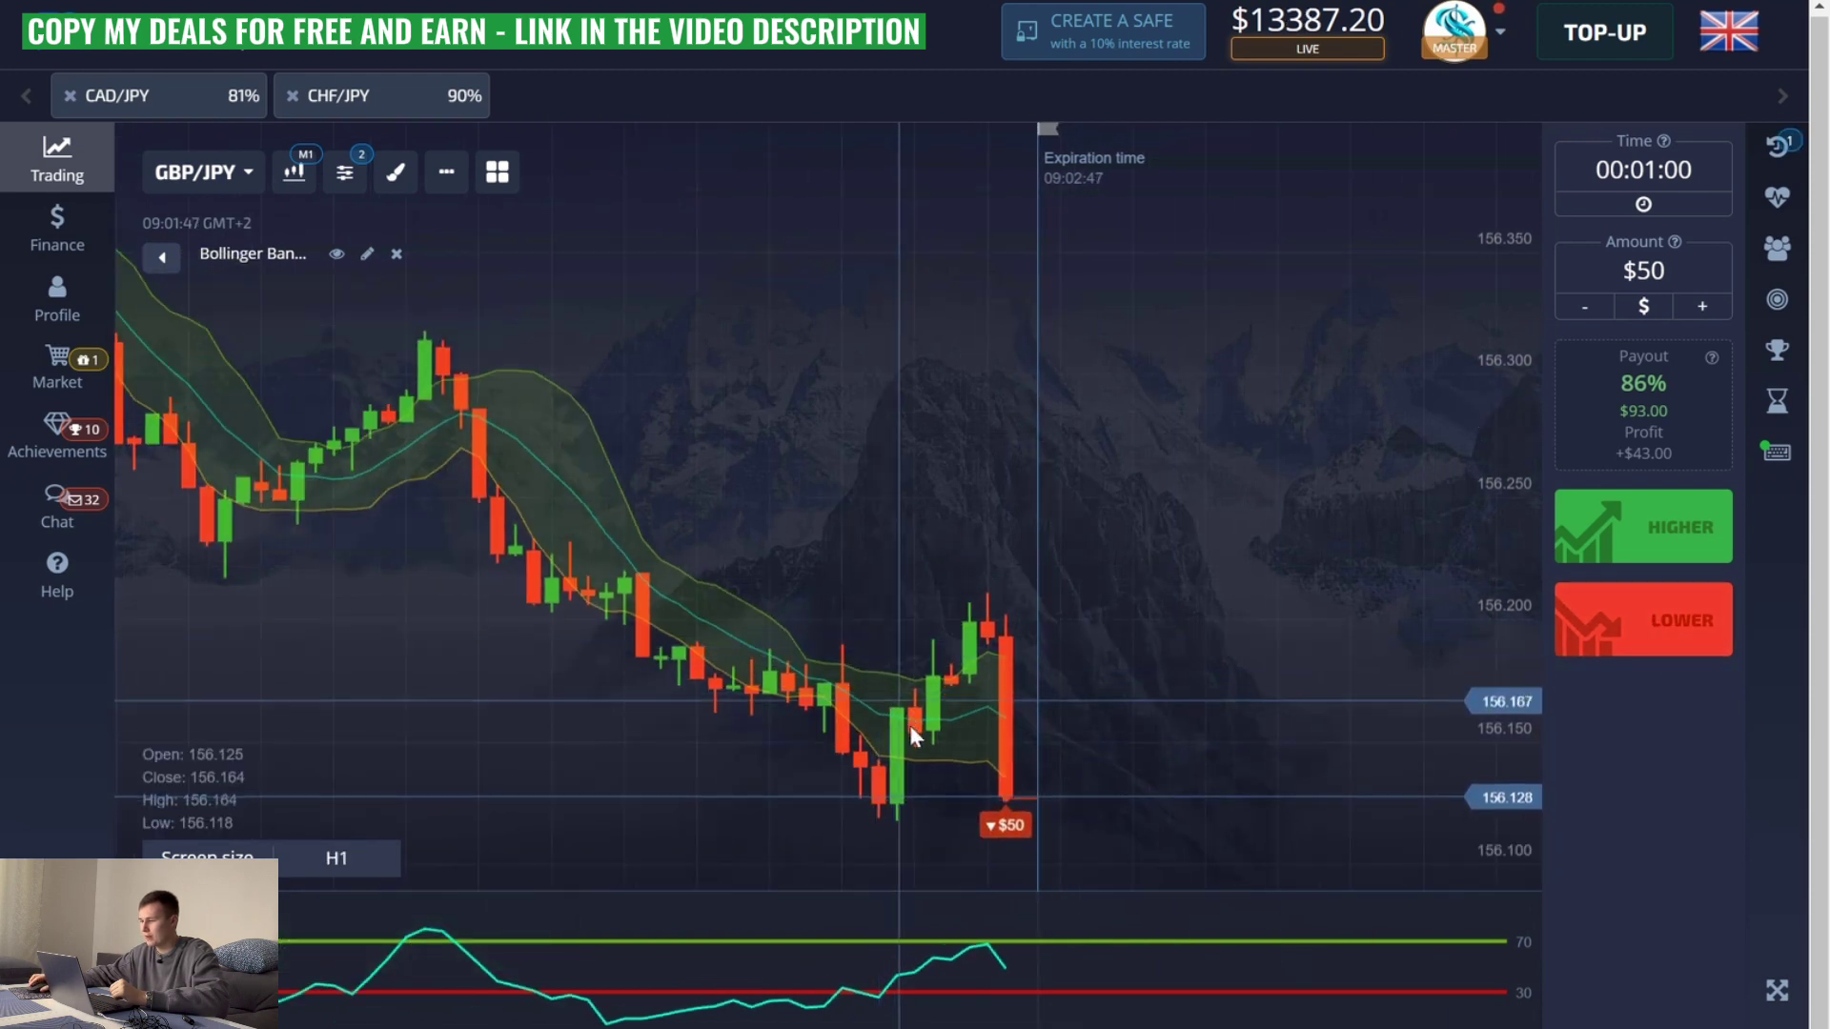
scroll(982, 748, up, 1)
scroll(1096, 745, down, 1)
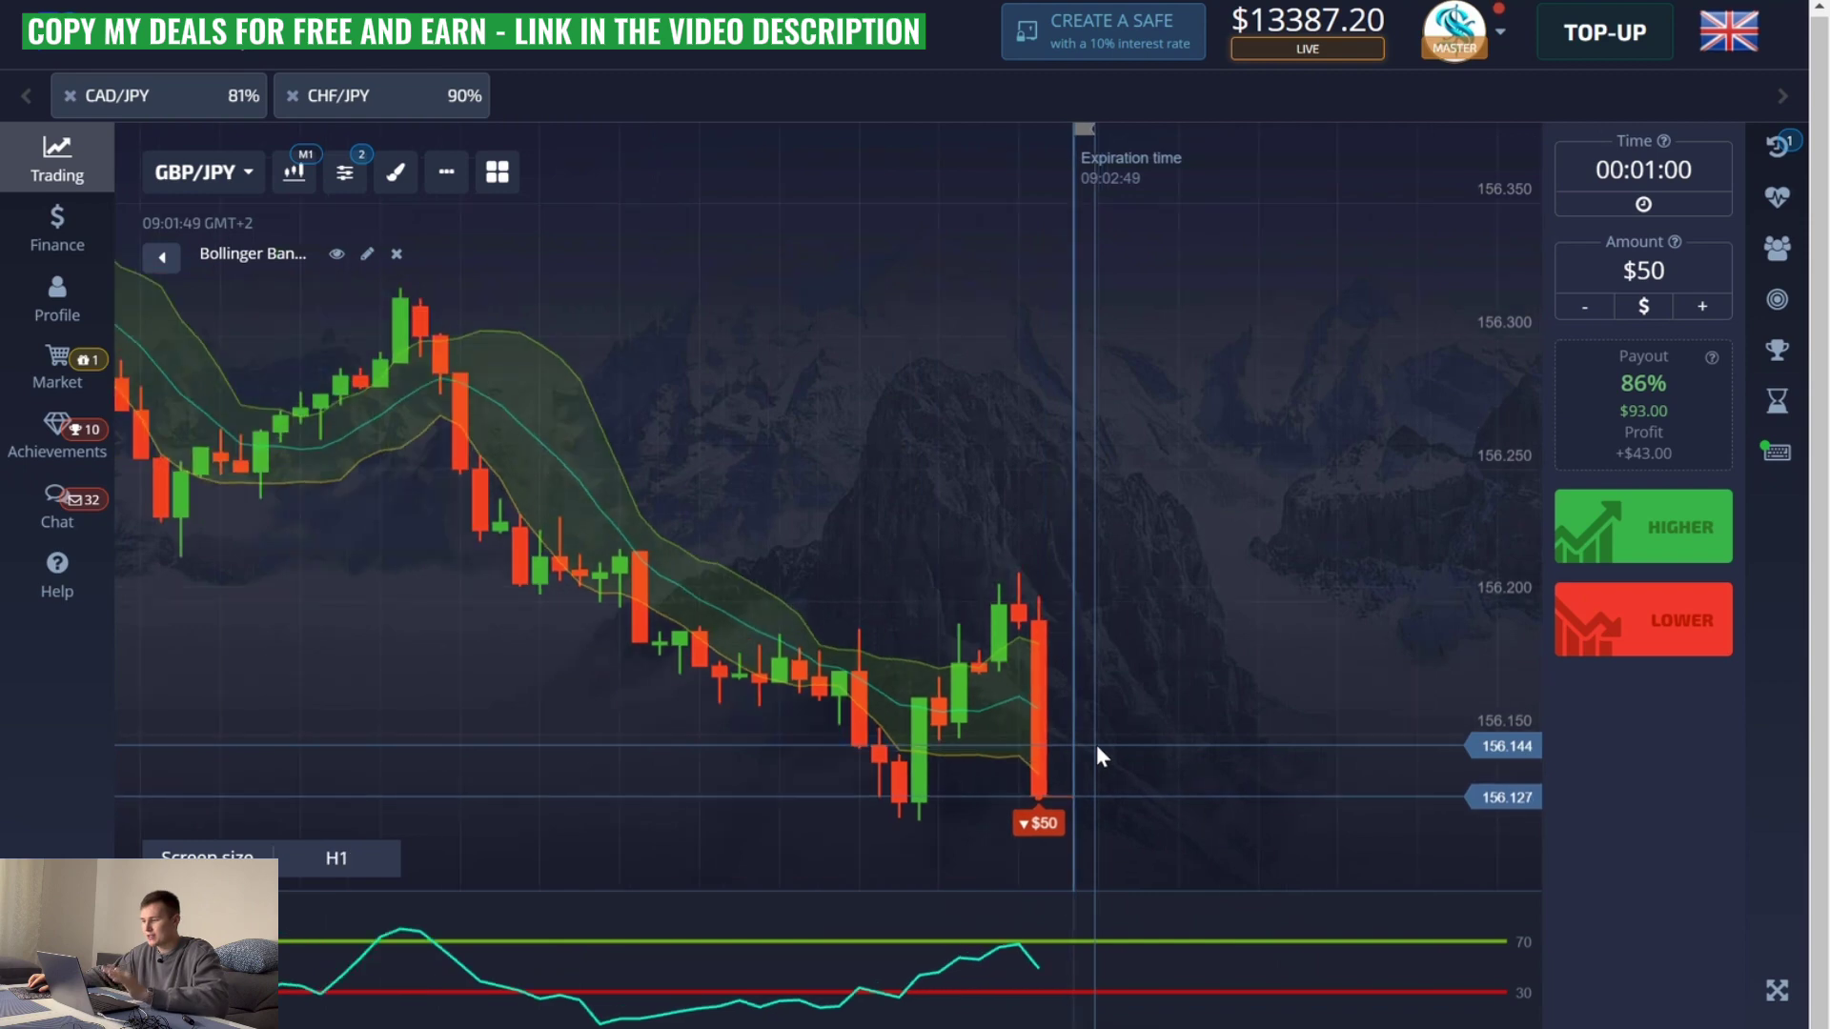
scroll(1088, 741, up, 1)
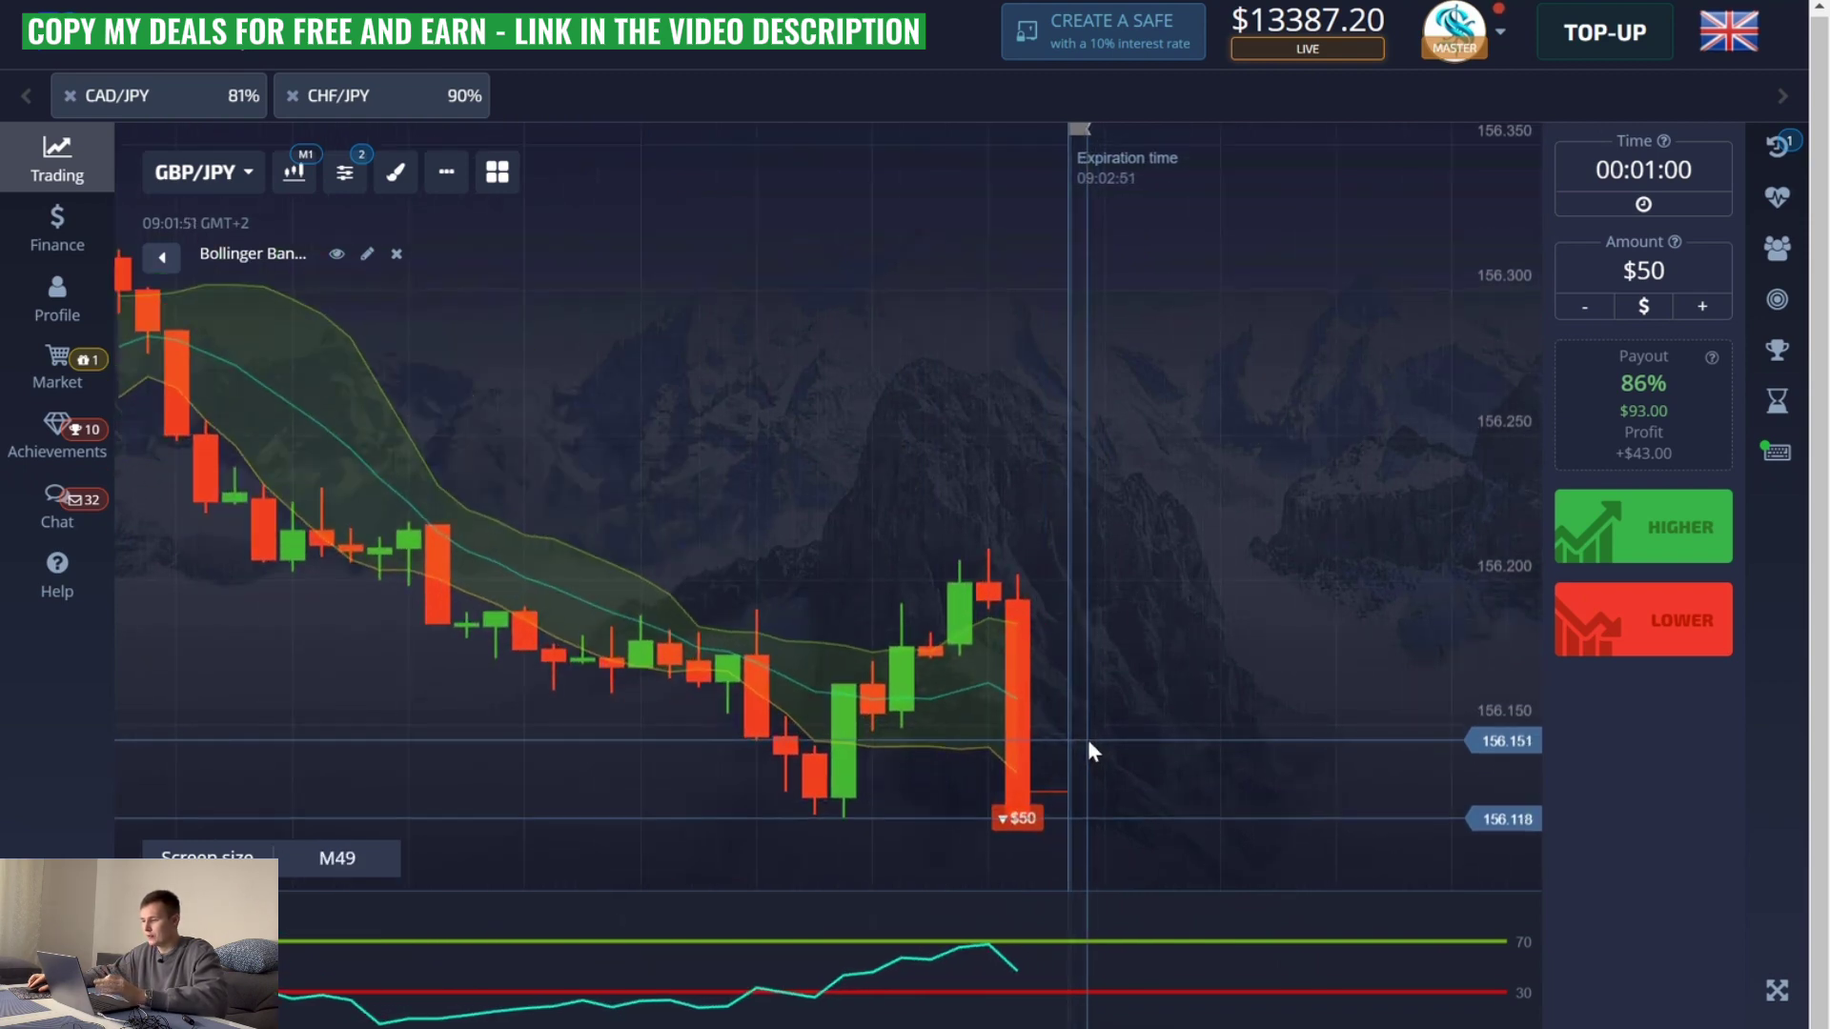
- Examine the GBP/JPY candles around the open $50 trade and check that trade in the list of opened trades
scroll(1089, 740, down, 1)
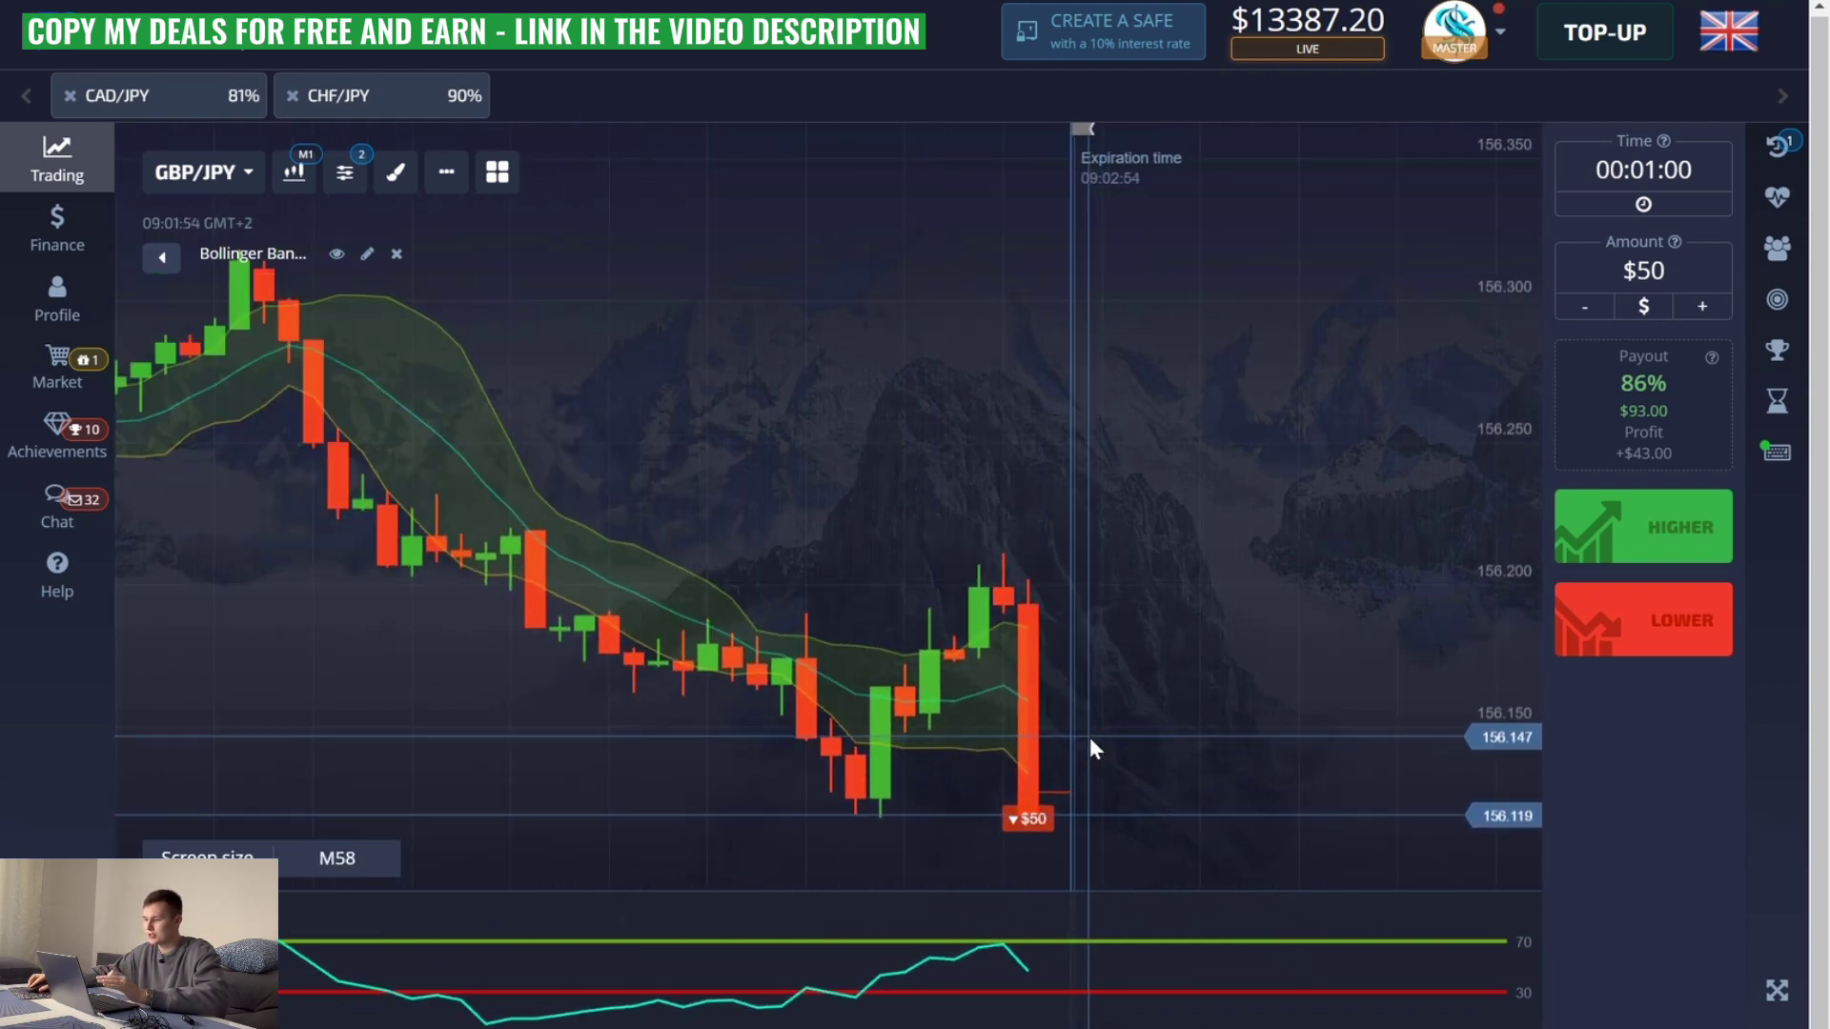
scroll(1089, 736, down, 1)
scroll(1090, 734, up, 2)
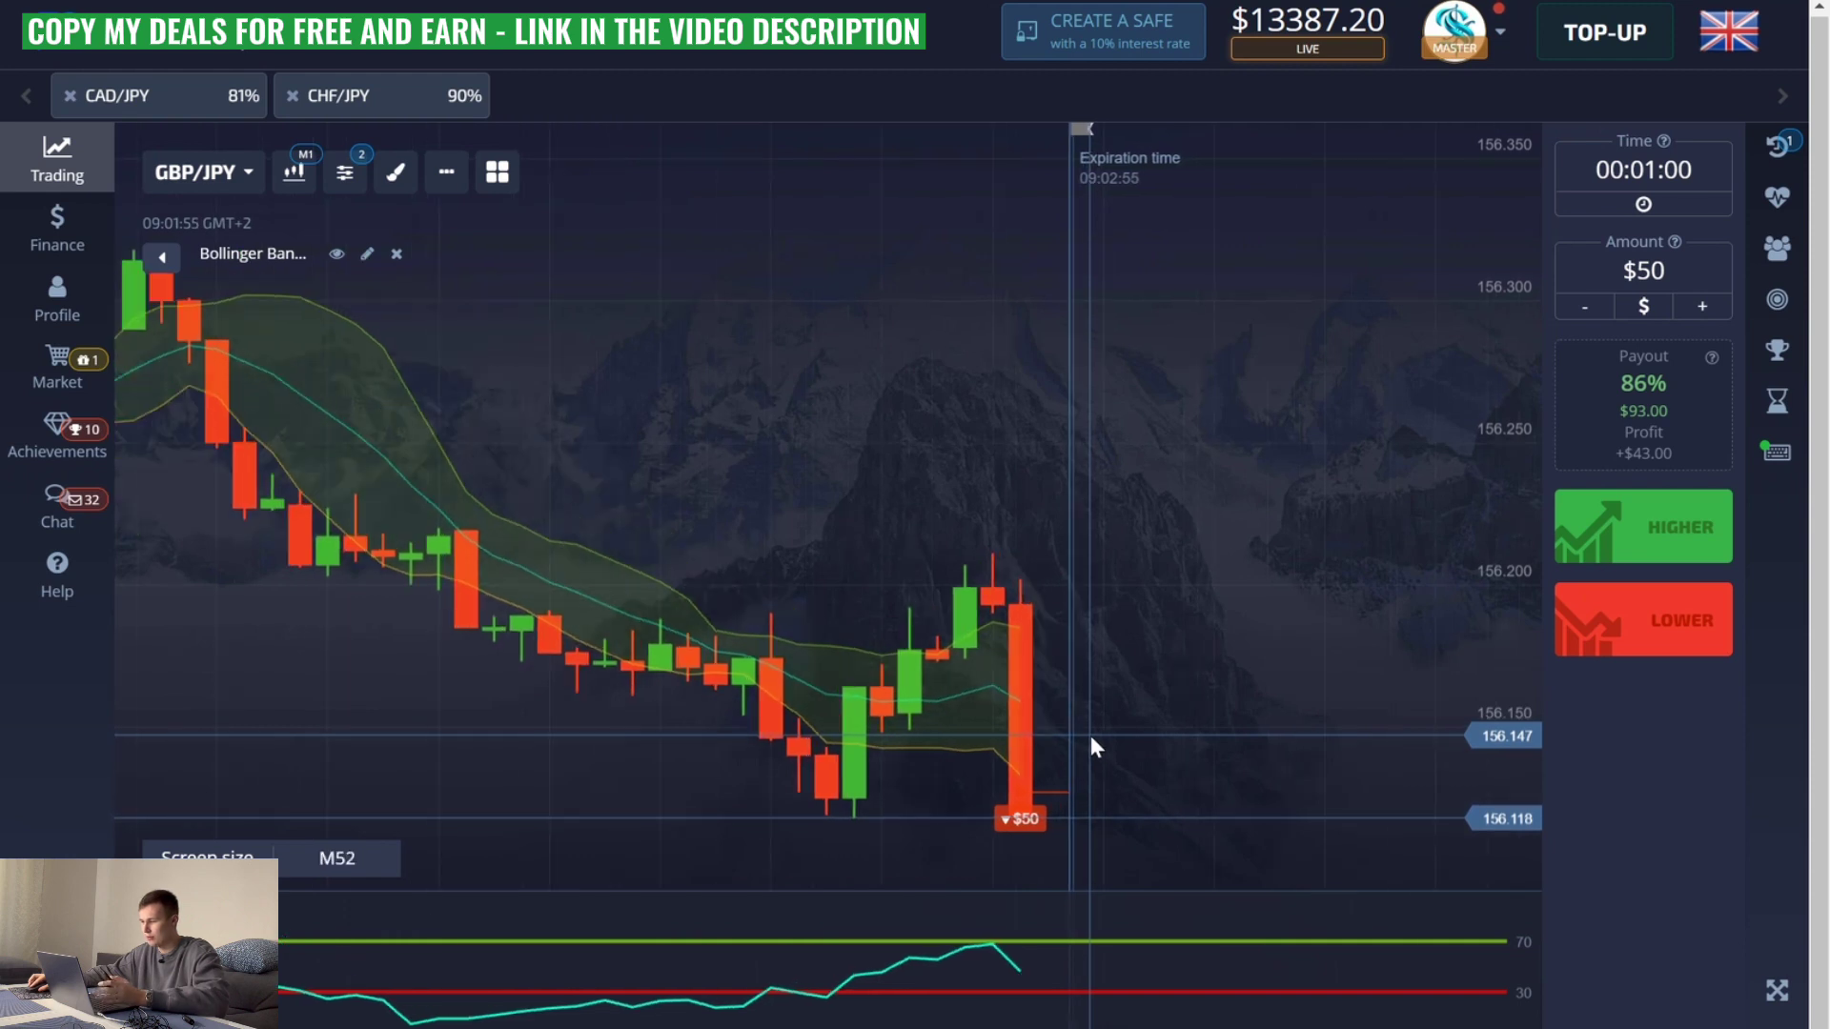
scroll(1085, 713, down, 1)
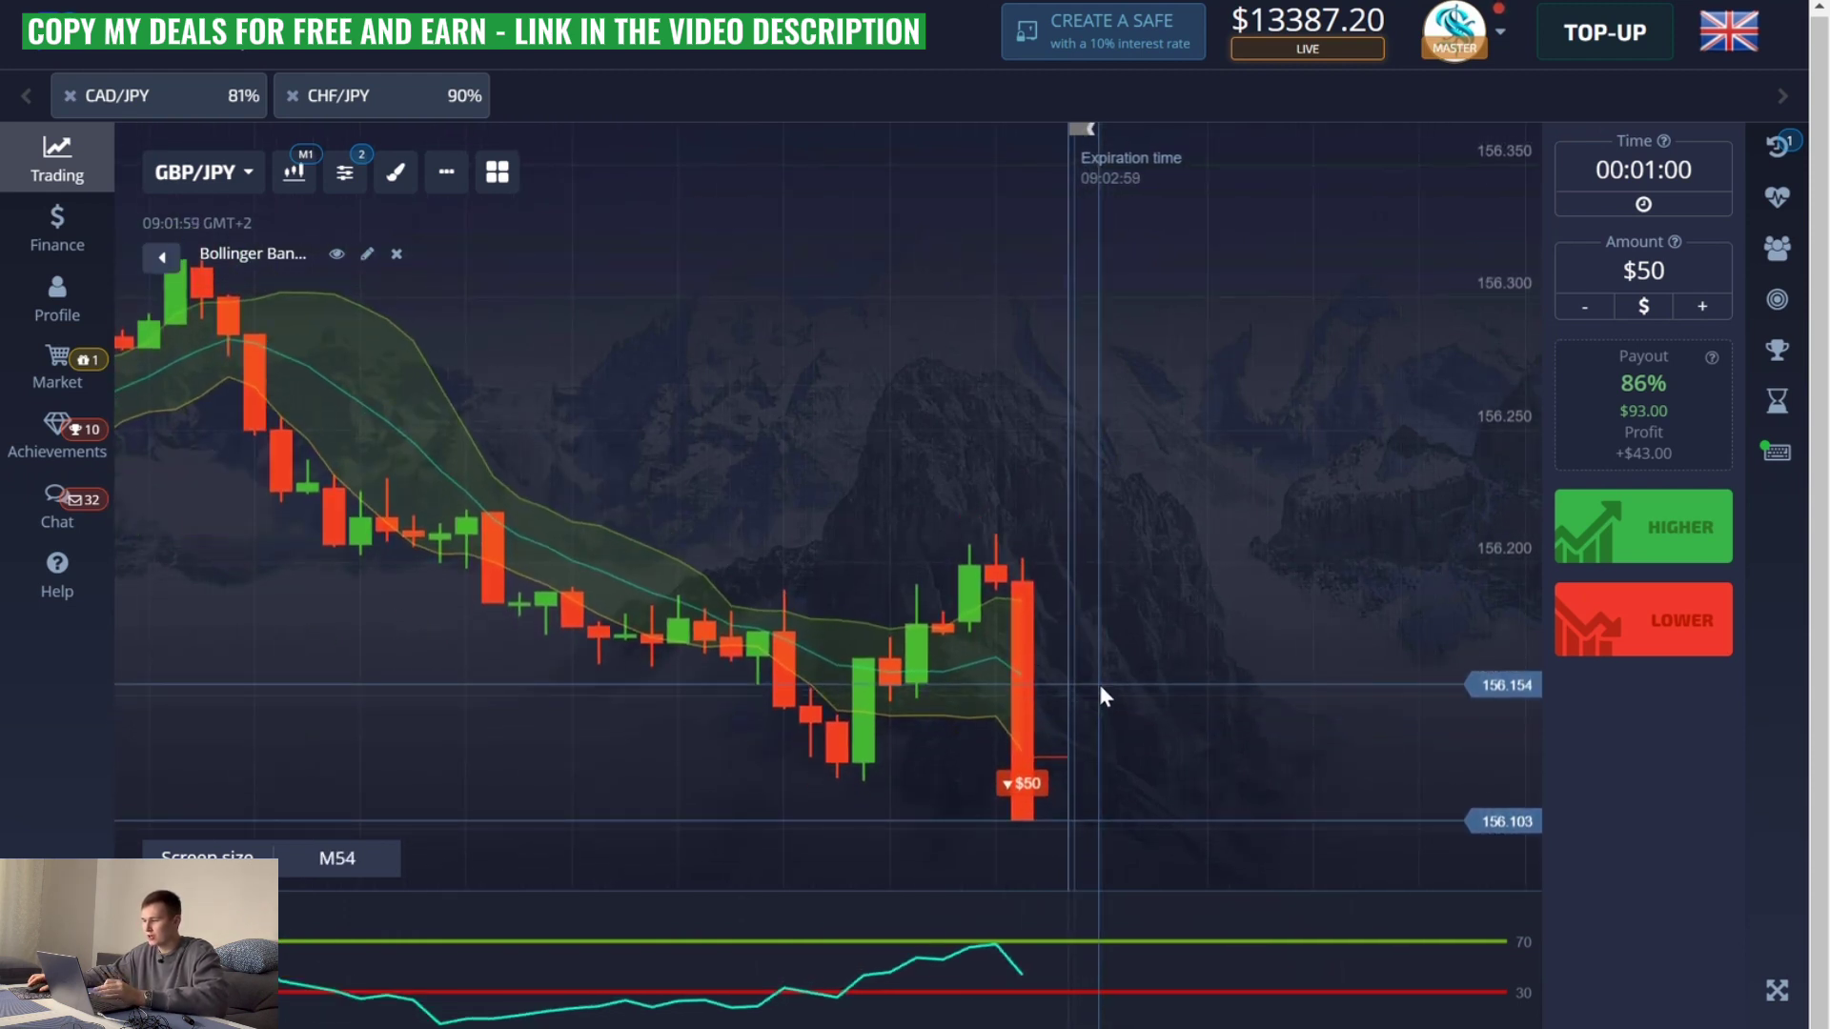
scroll(1100, 685, up, 1)
scroll(1101, 688, up, 2)
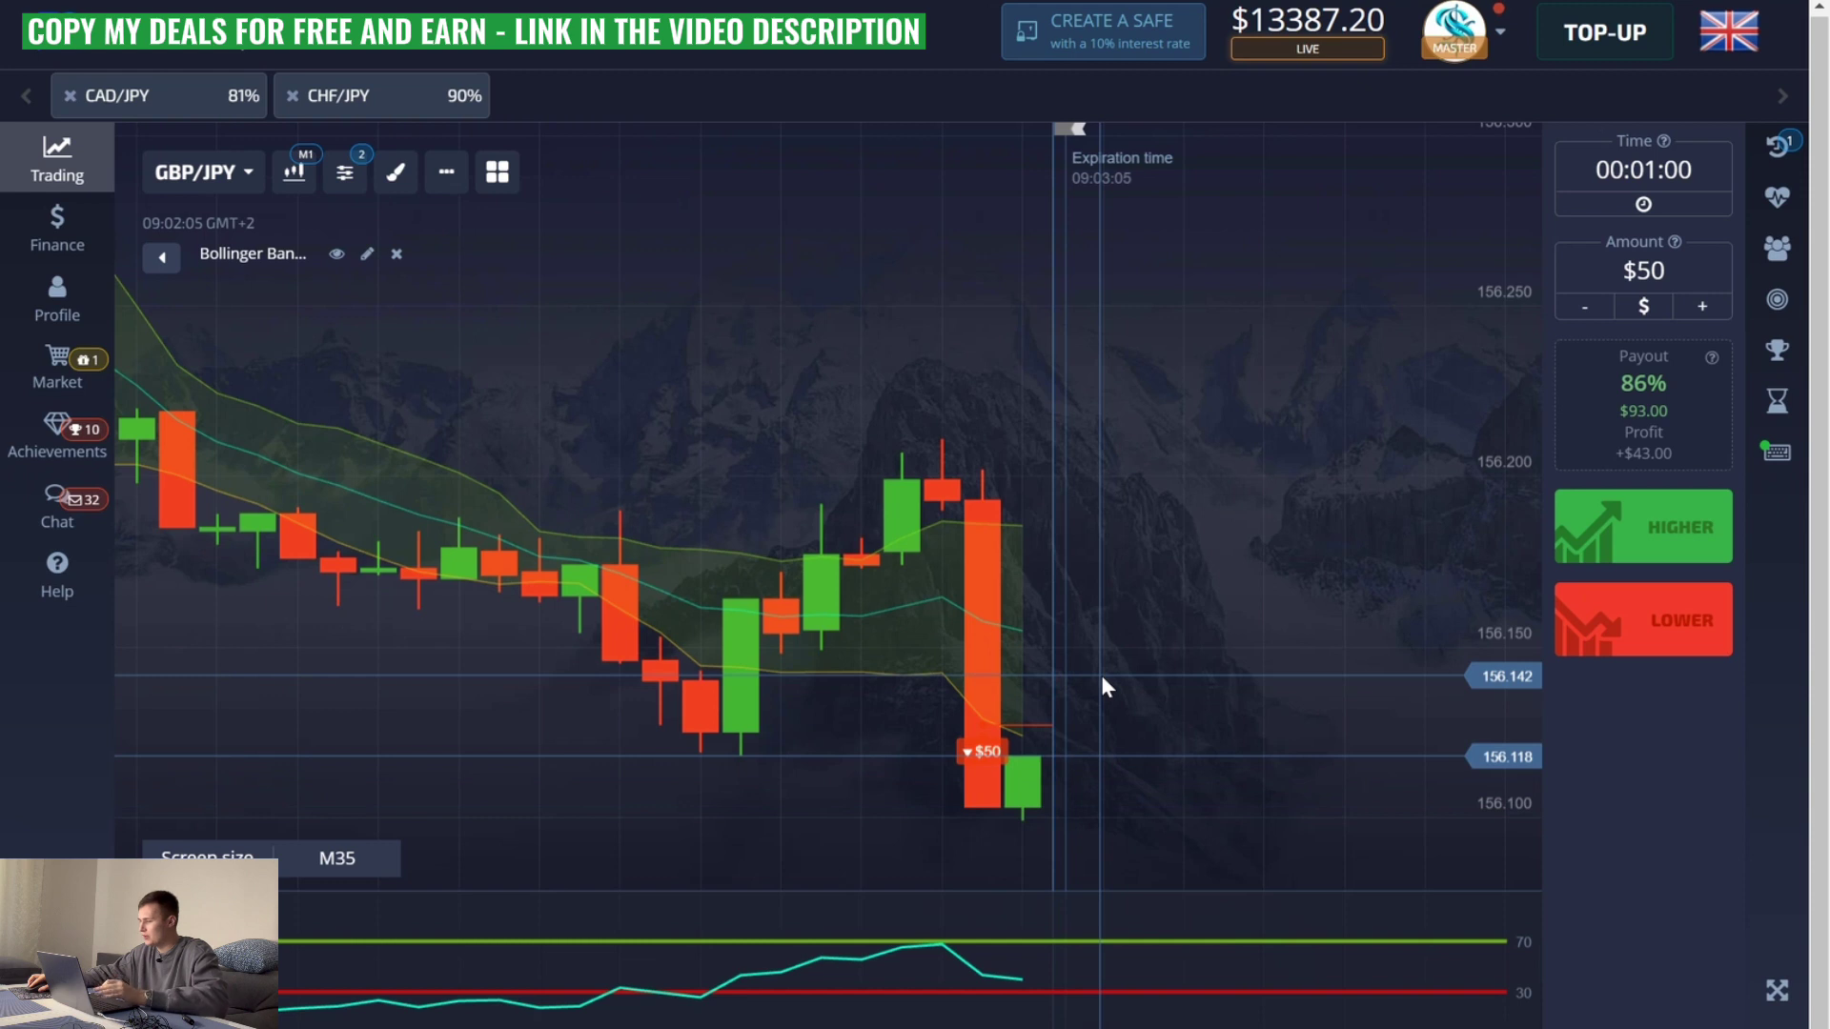
click(1769, 151)
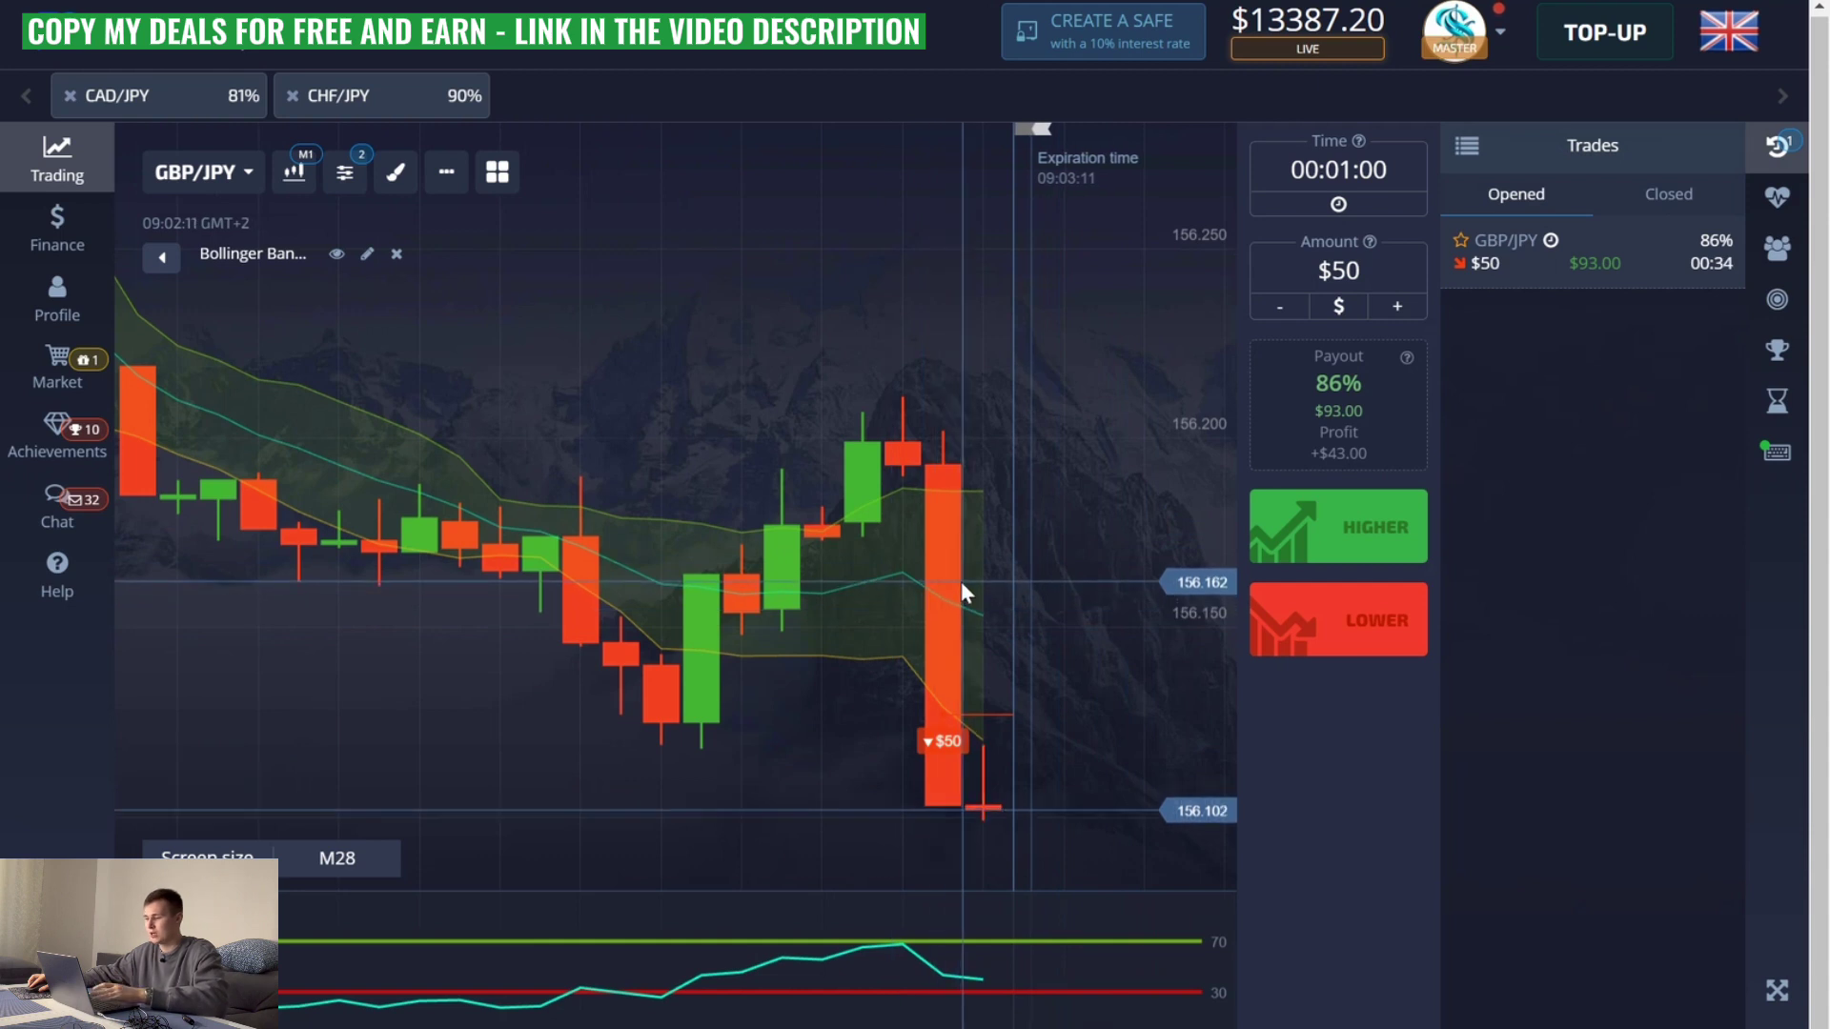
click(1781, 150)
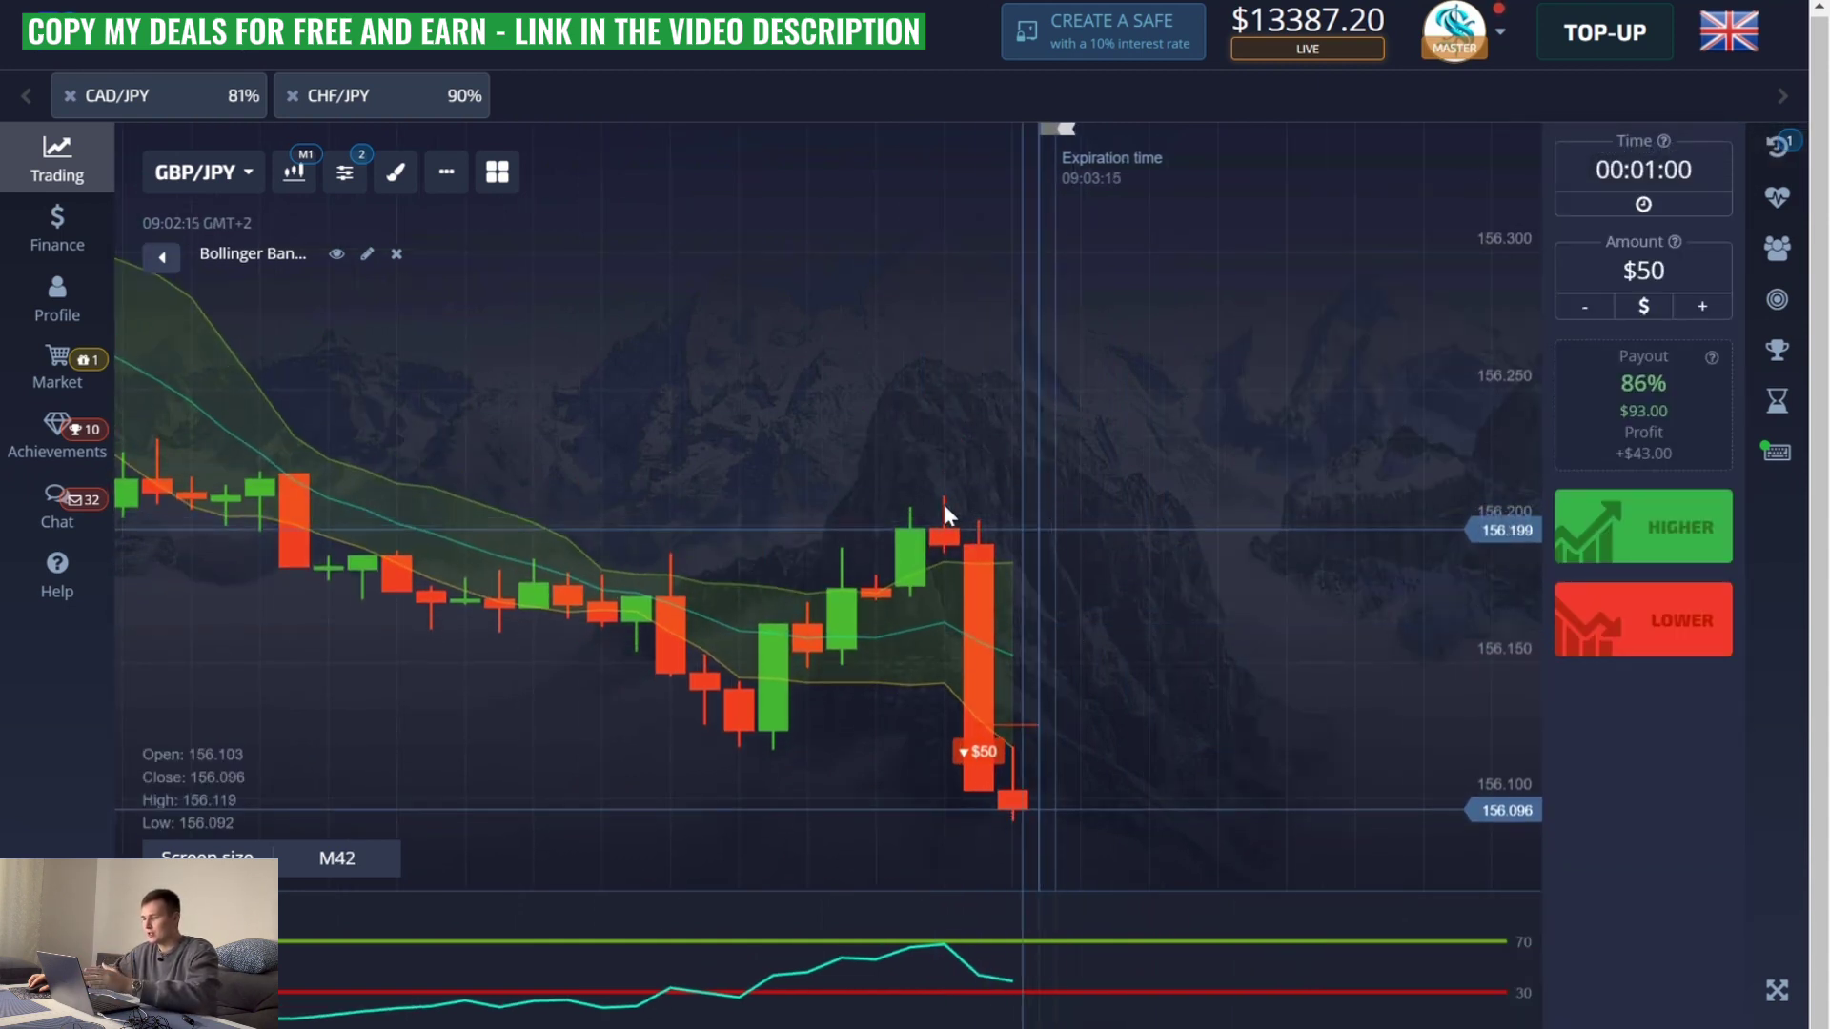
- Mark the latest price peak with a red arrow on a screen capture of the chart, and discard the capture
key(Print)
drag(844, 435, 1088, 611)
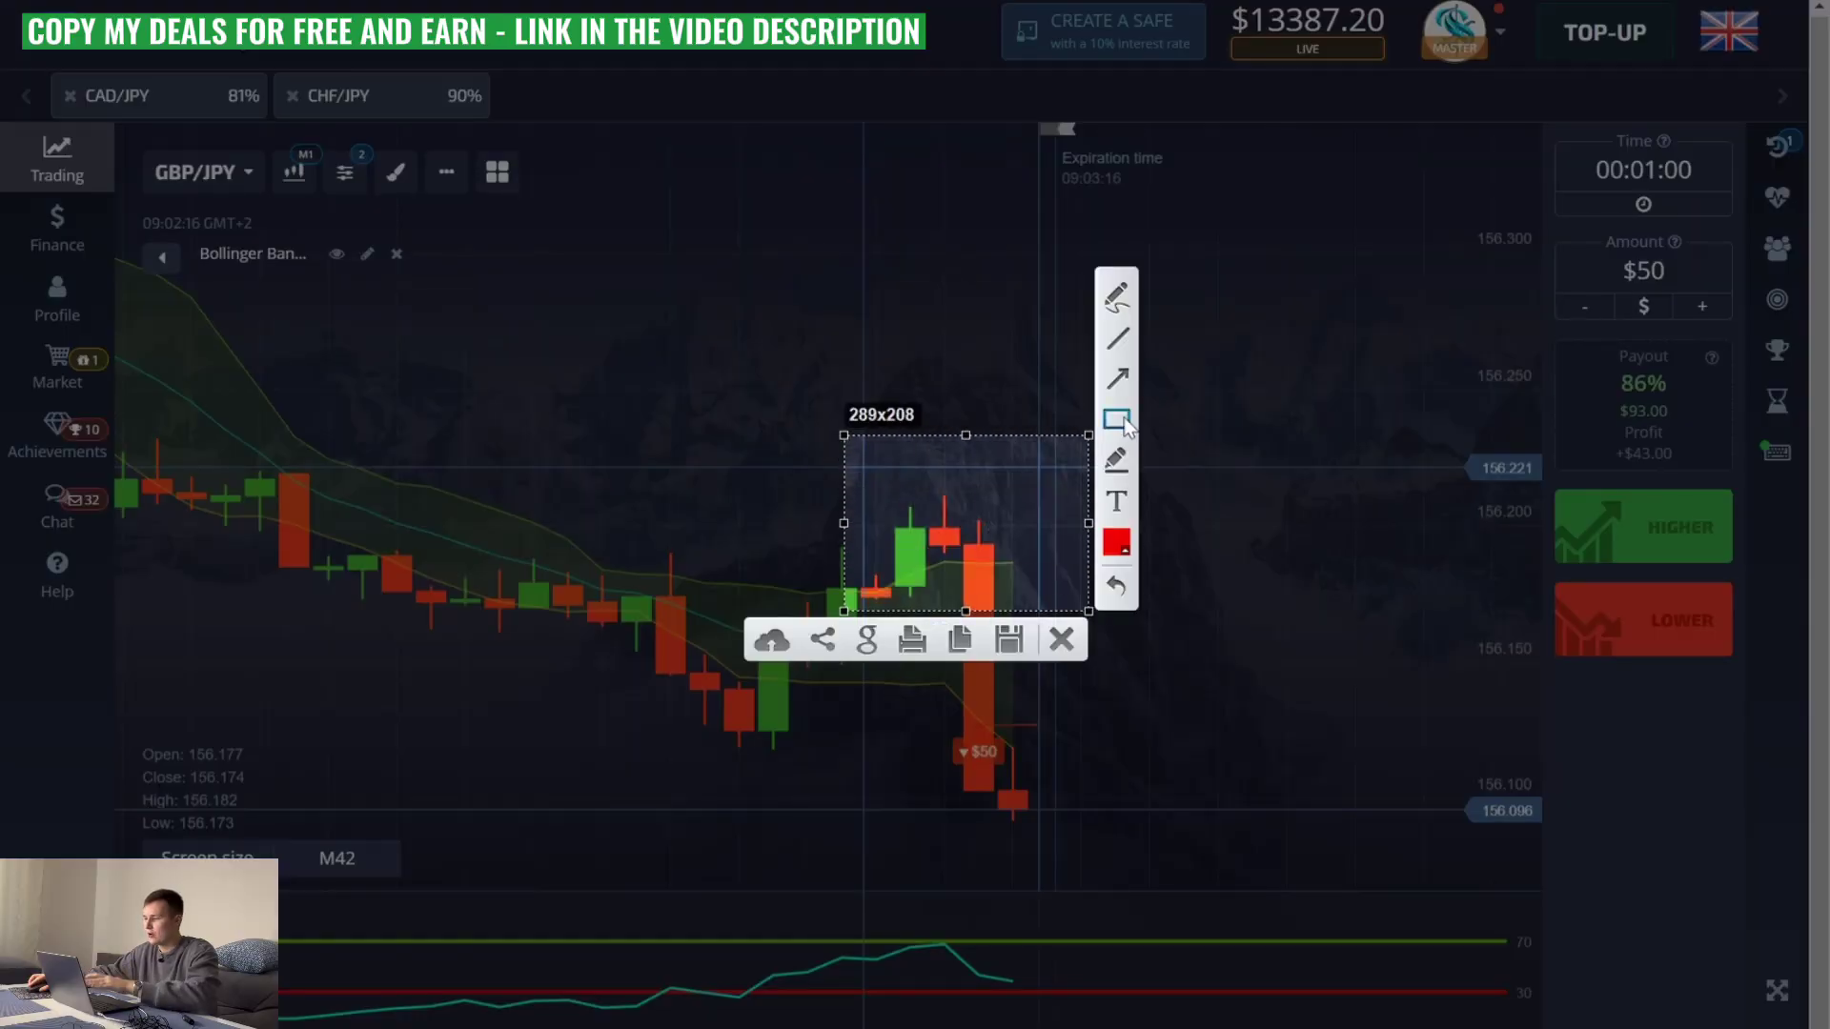
click(1132, 377)
drag(1077, 429, 972, 509)
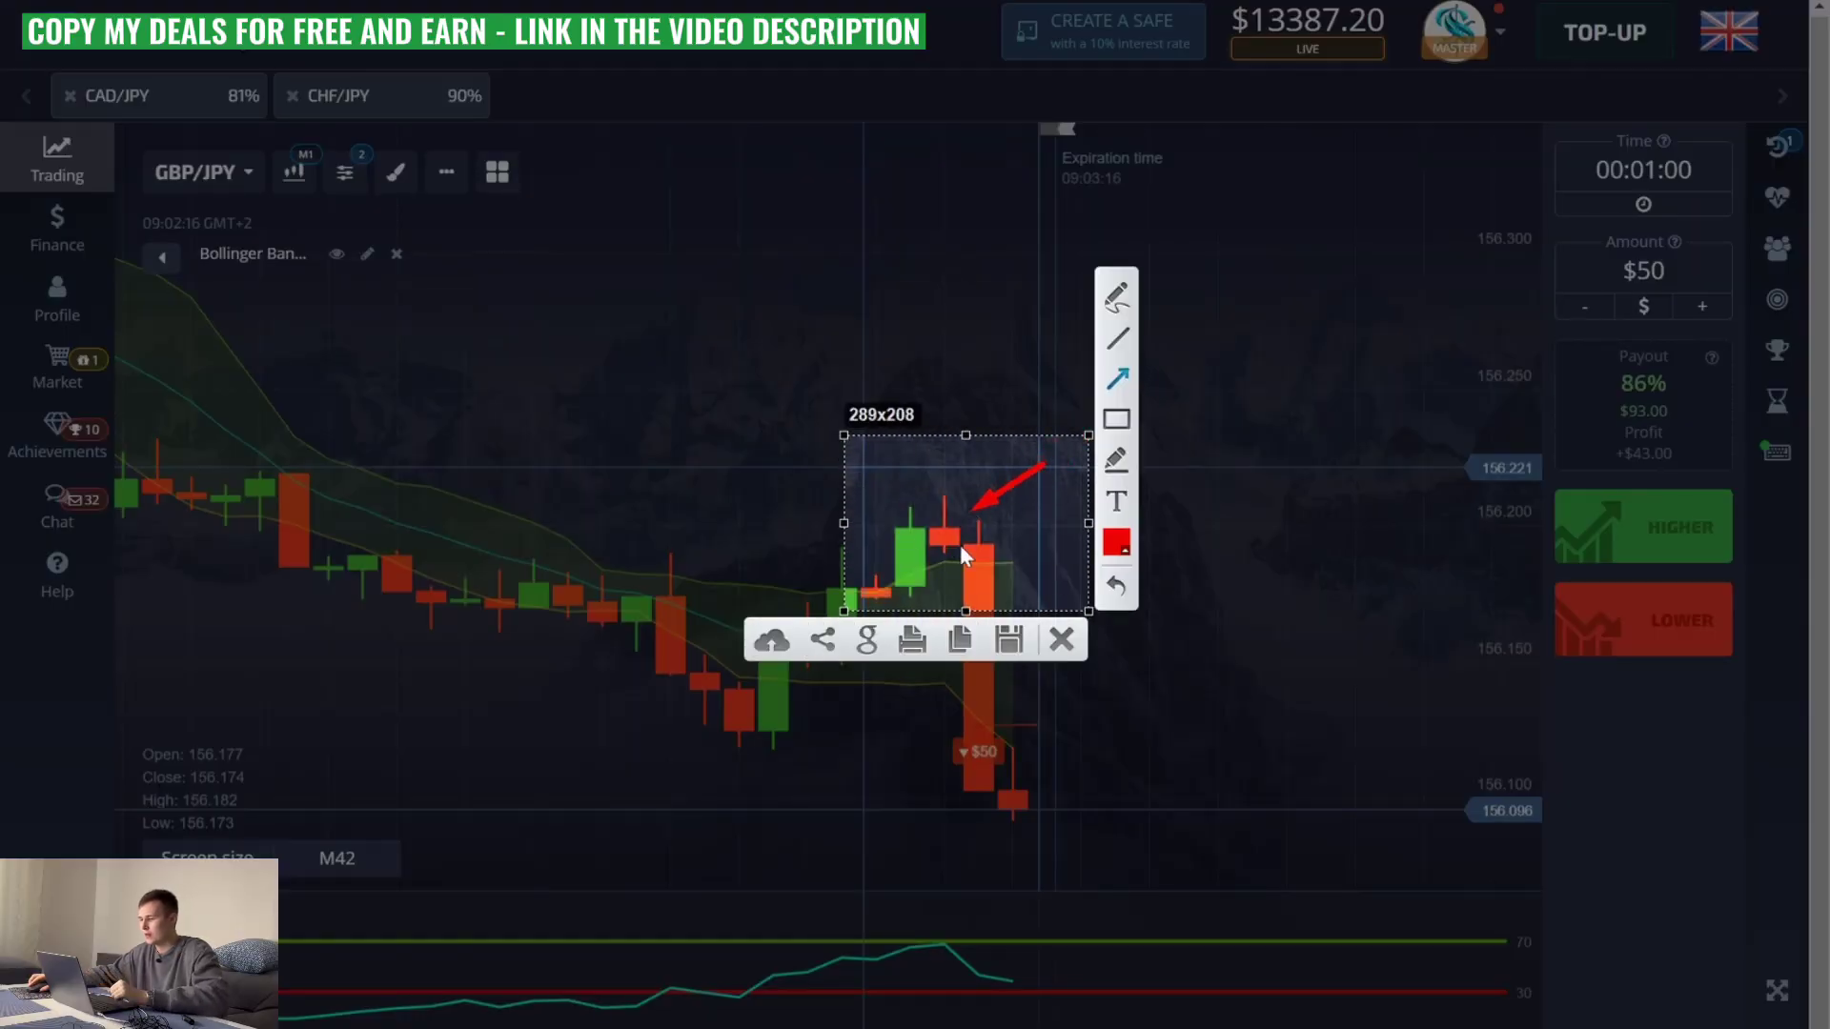
click(1062, 640)
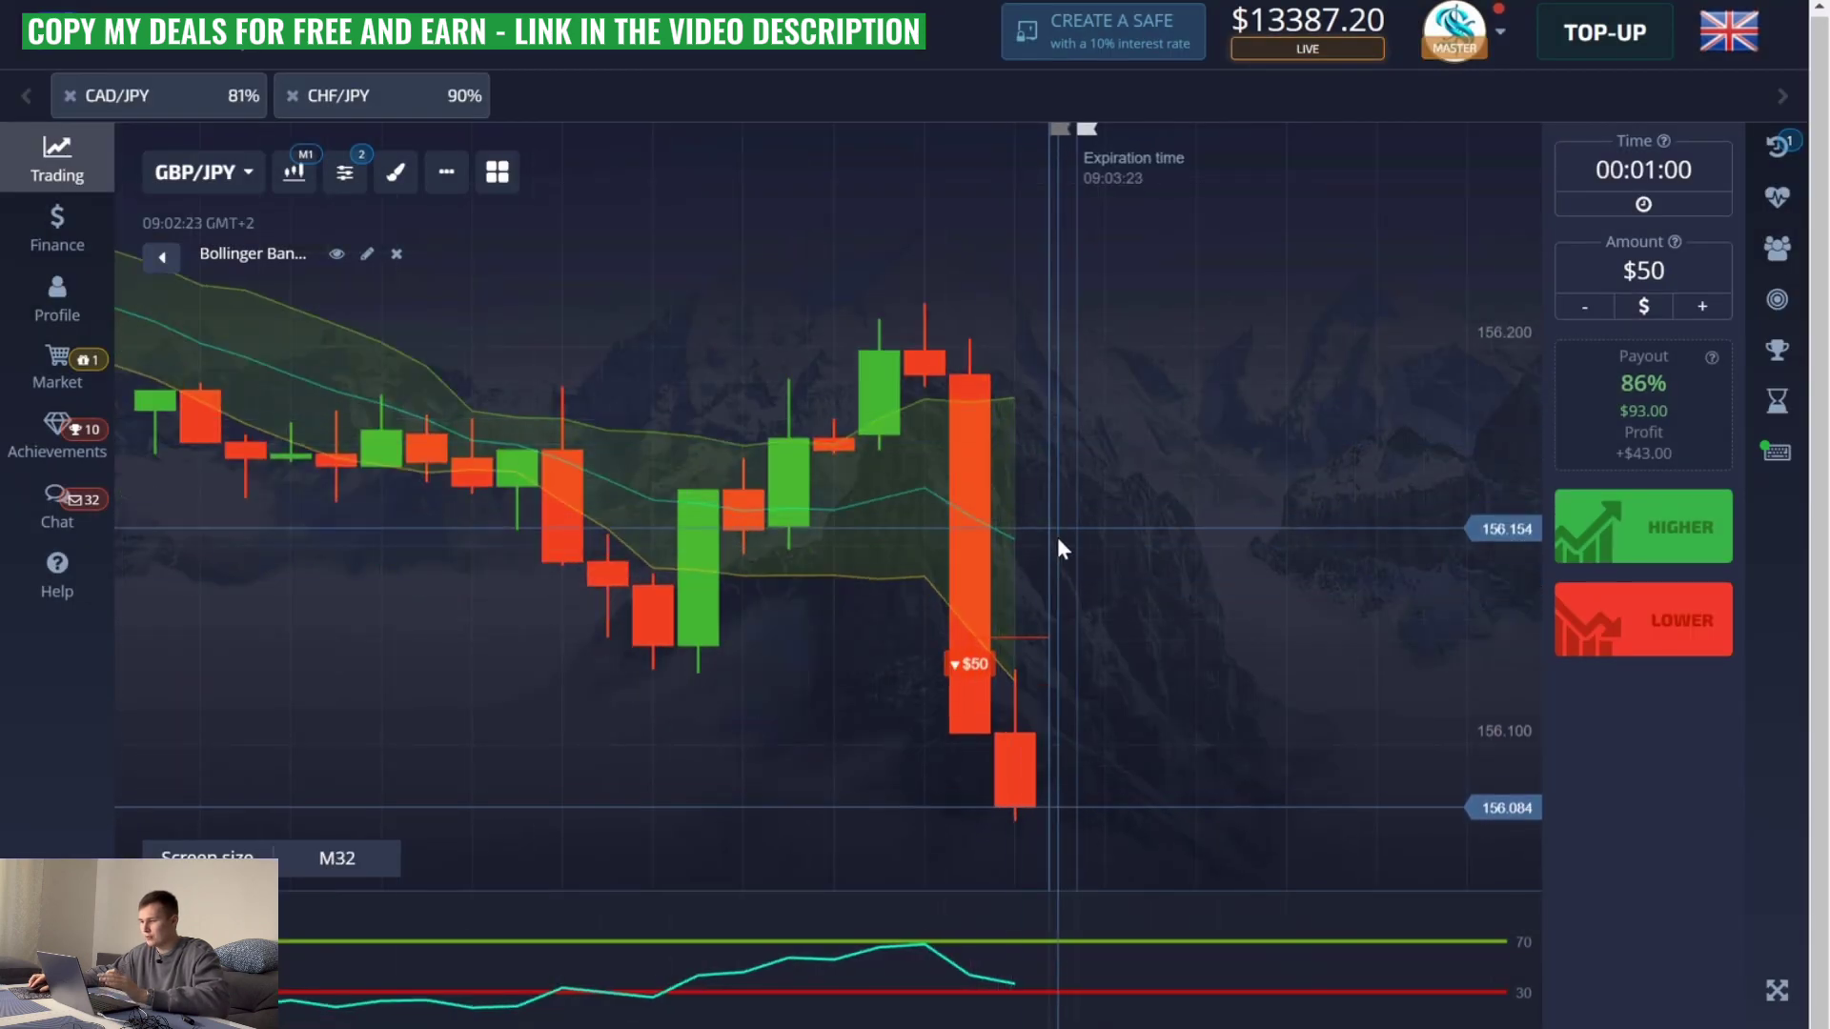
- Follow the GBP/JPY price at wider and closer ranges until the open $50 trade expires
scroll(1054, 534, down, 1)
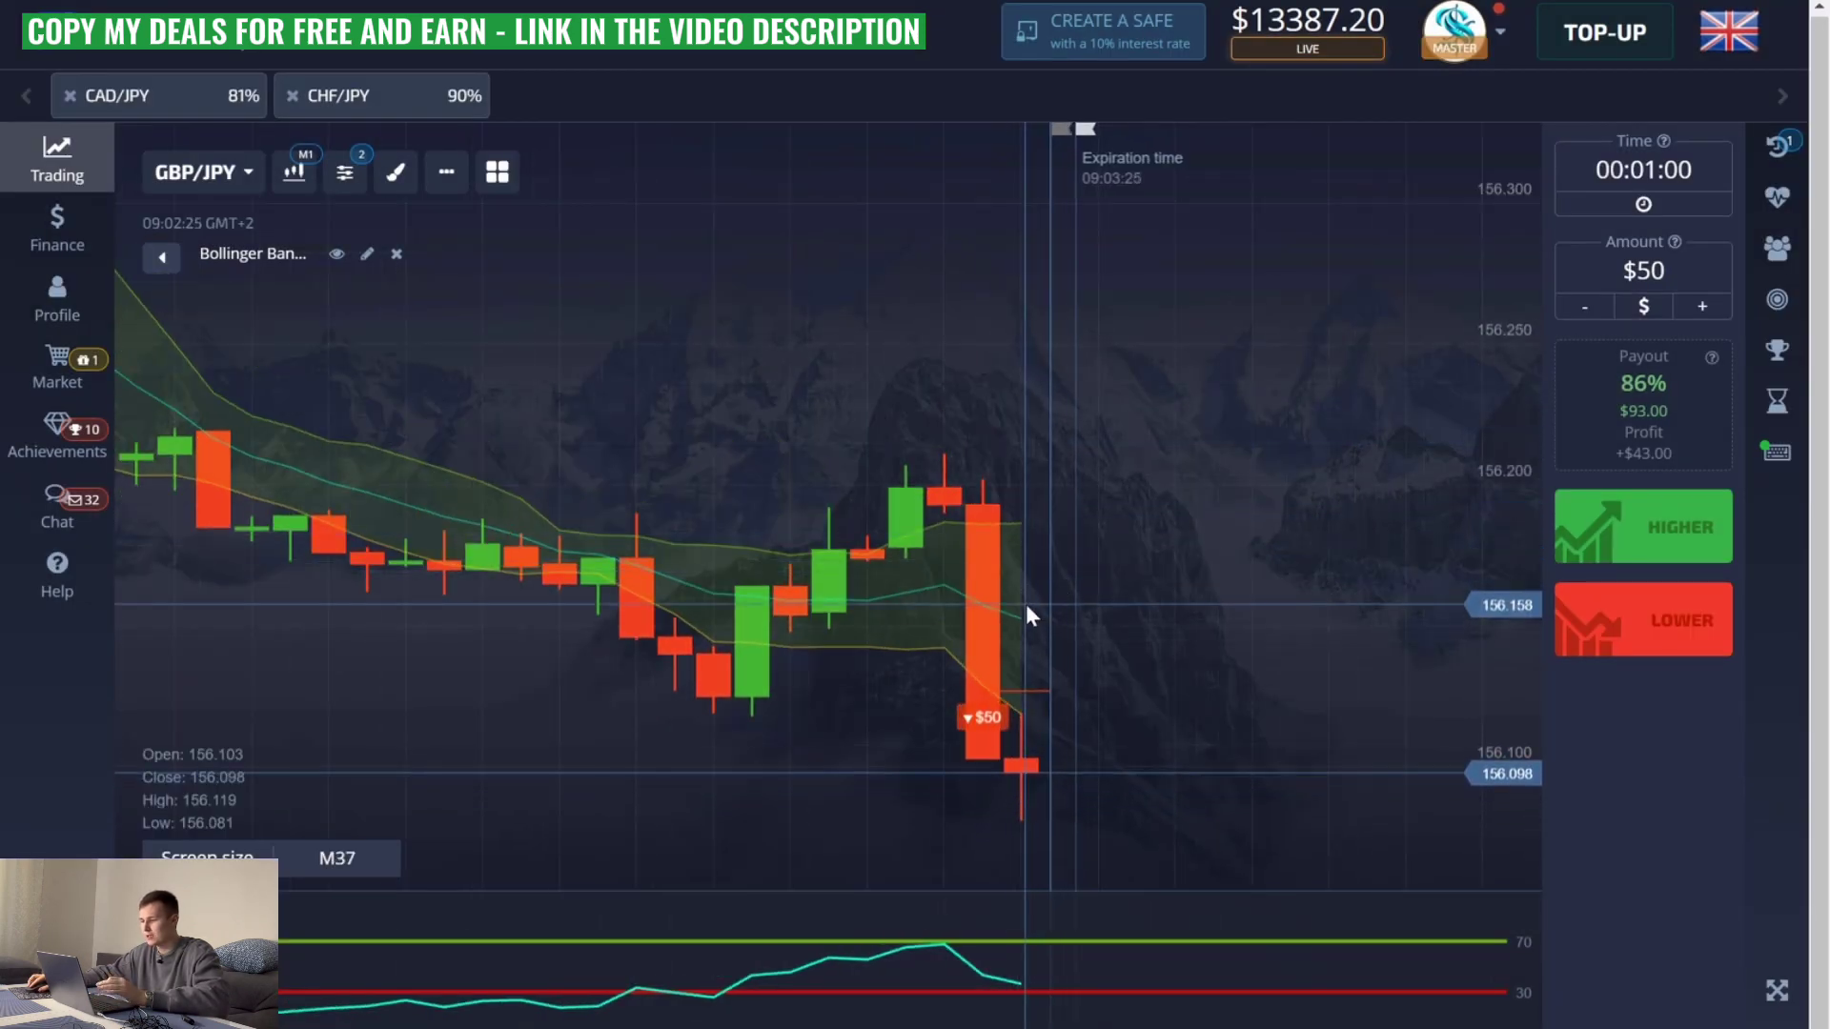
scroll(1025, 604, down, 1)
scroll(1081, 625, up, 1)
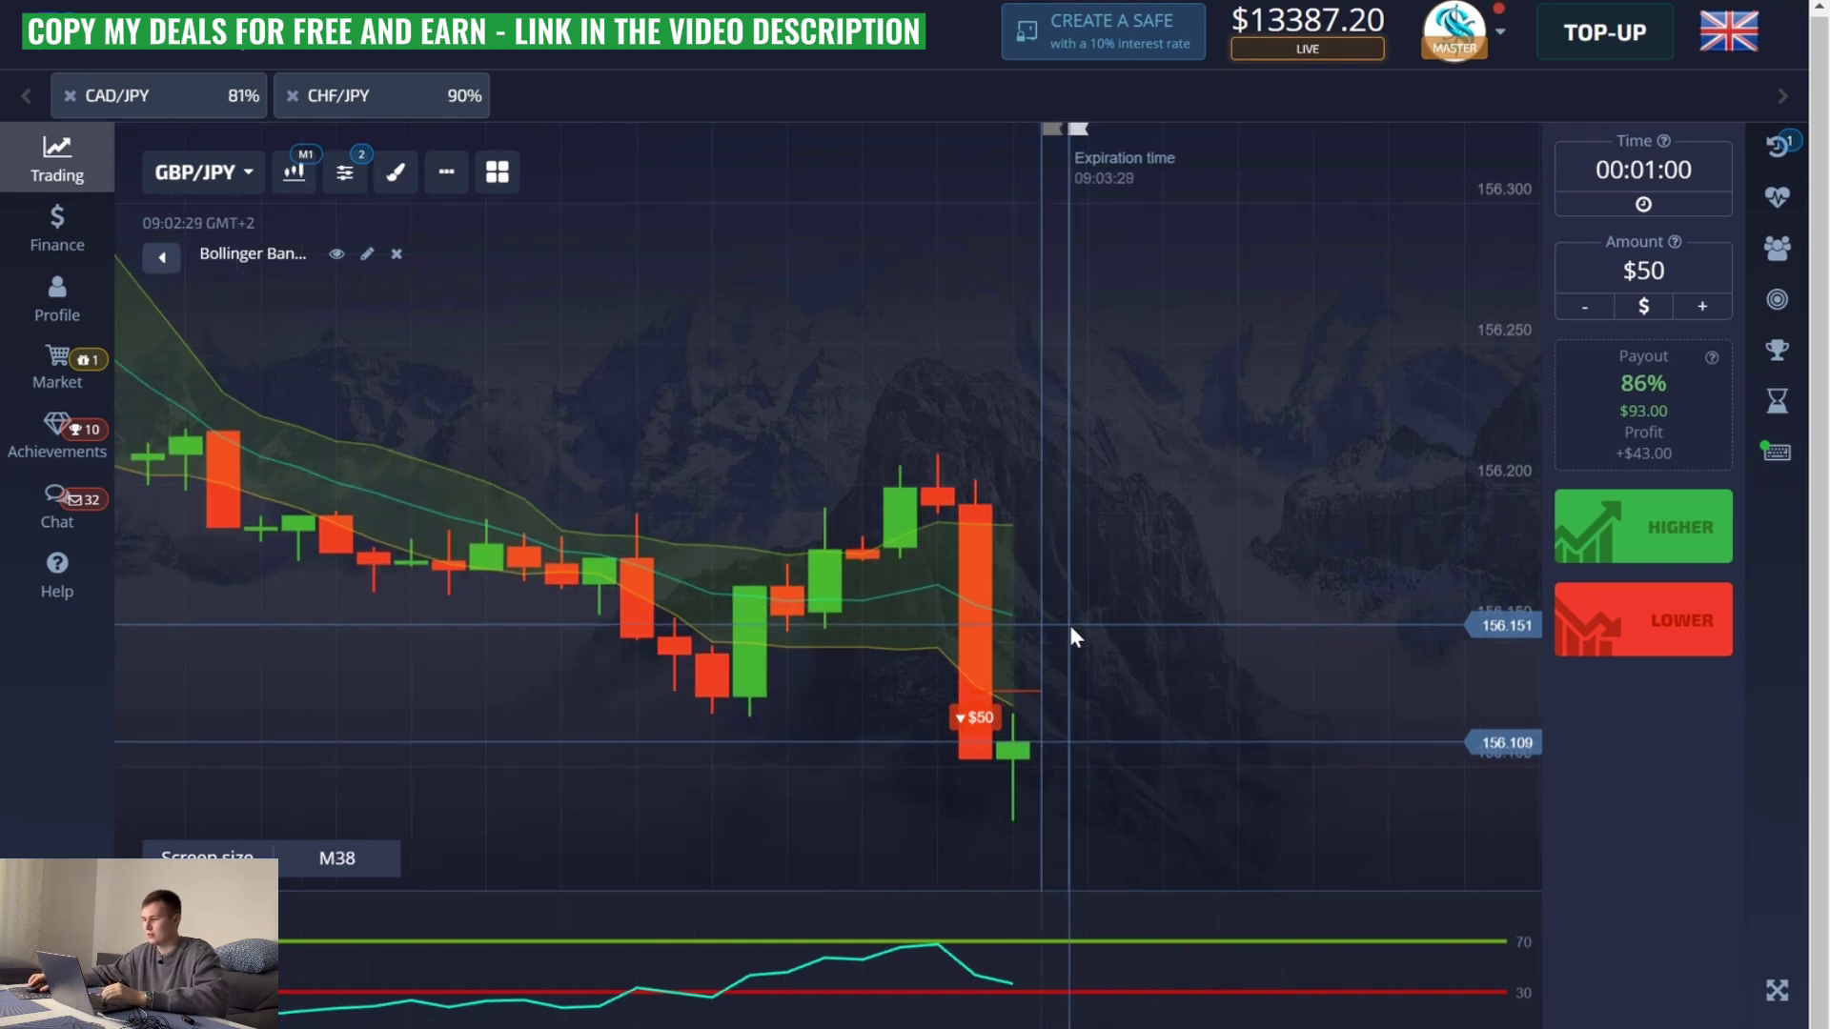
scroll(1037, 672, up, 5)
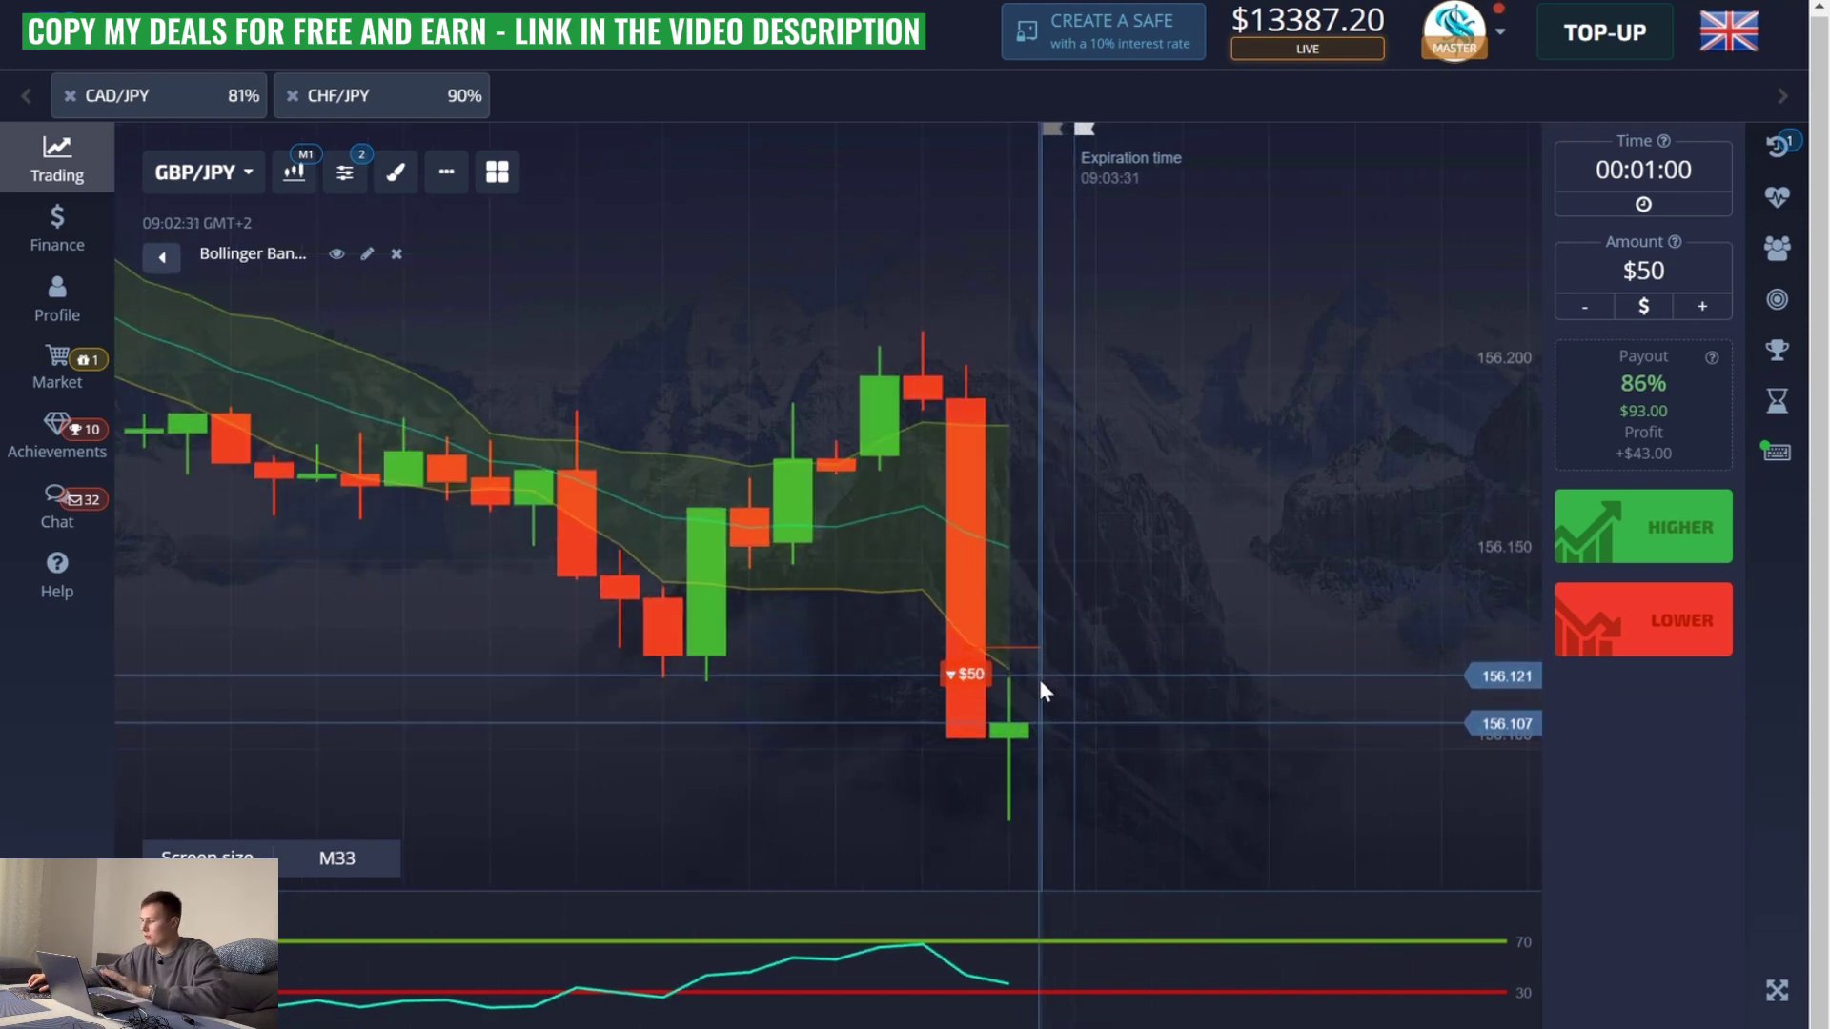
scroll(1101, 721, down, 4)
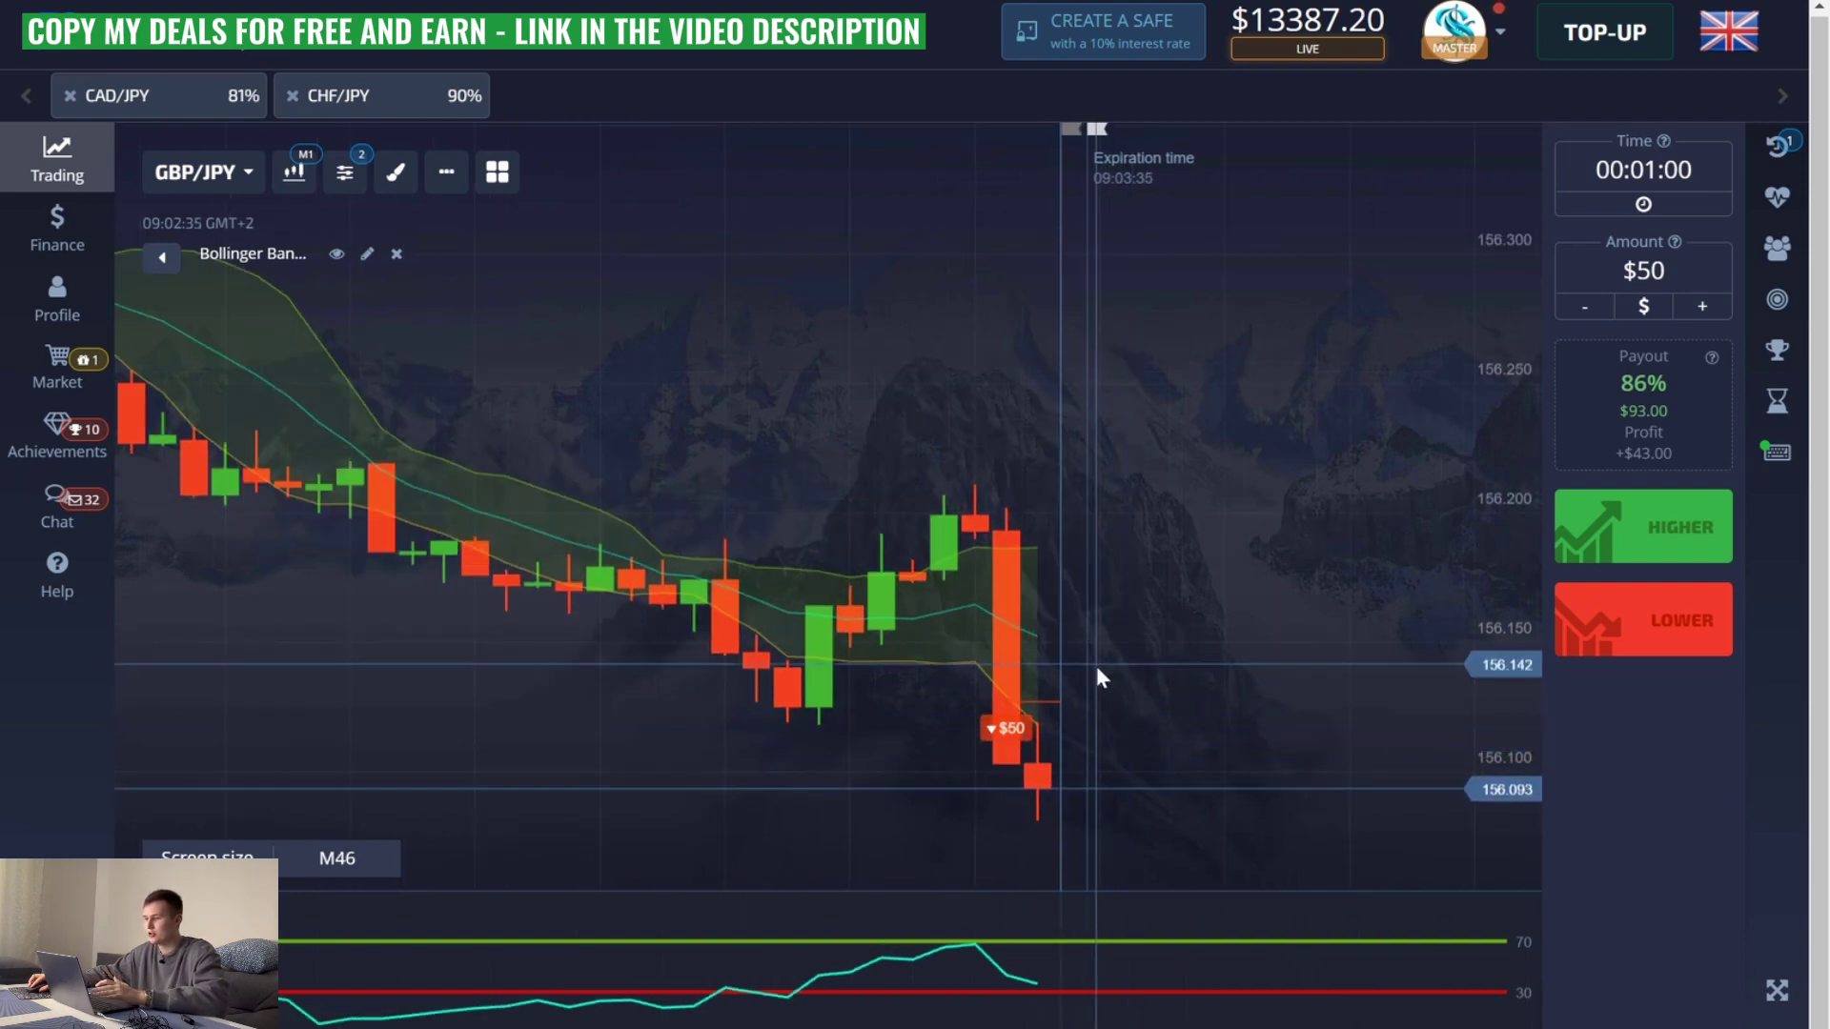
scroll(1344, 649, down, 5)
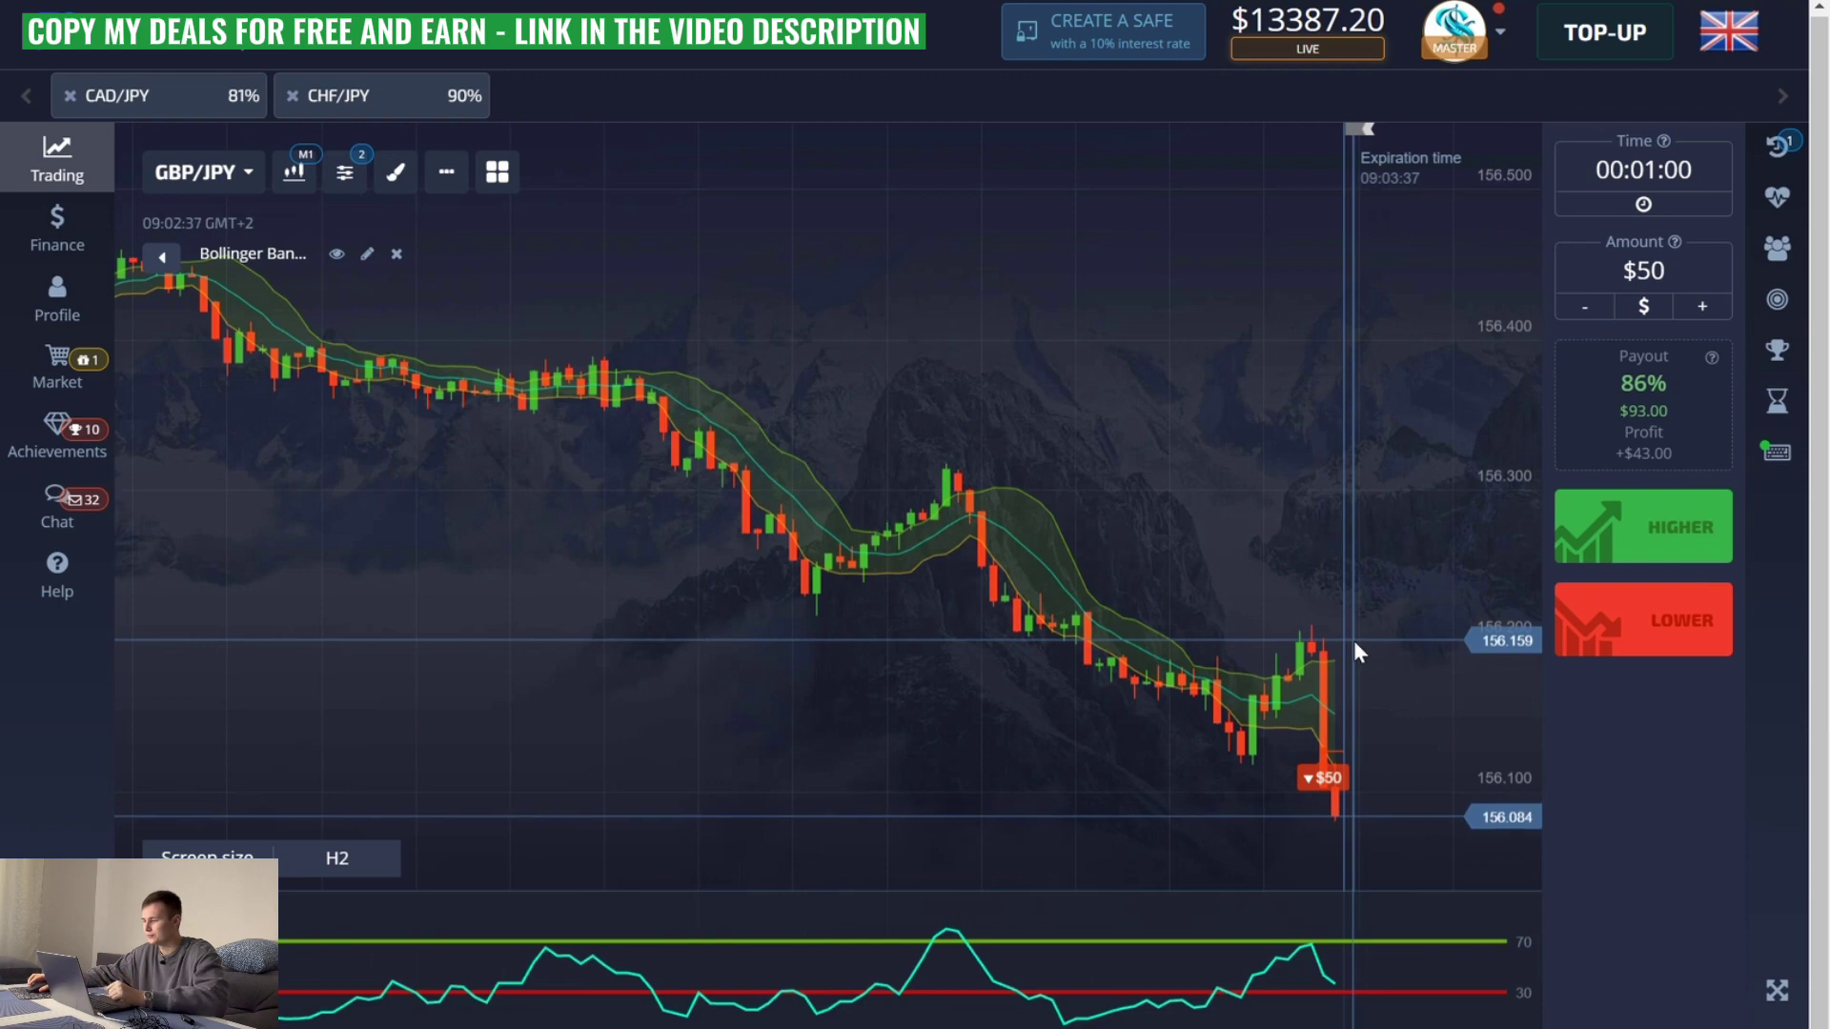
scroll(1325, 633, up, 5)
scroll(1222, 620, up, 2)
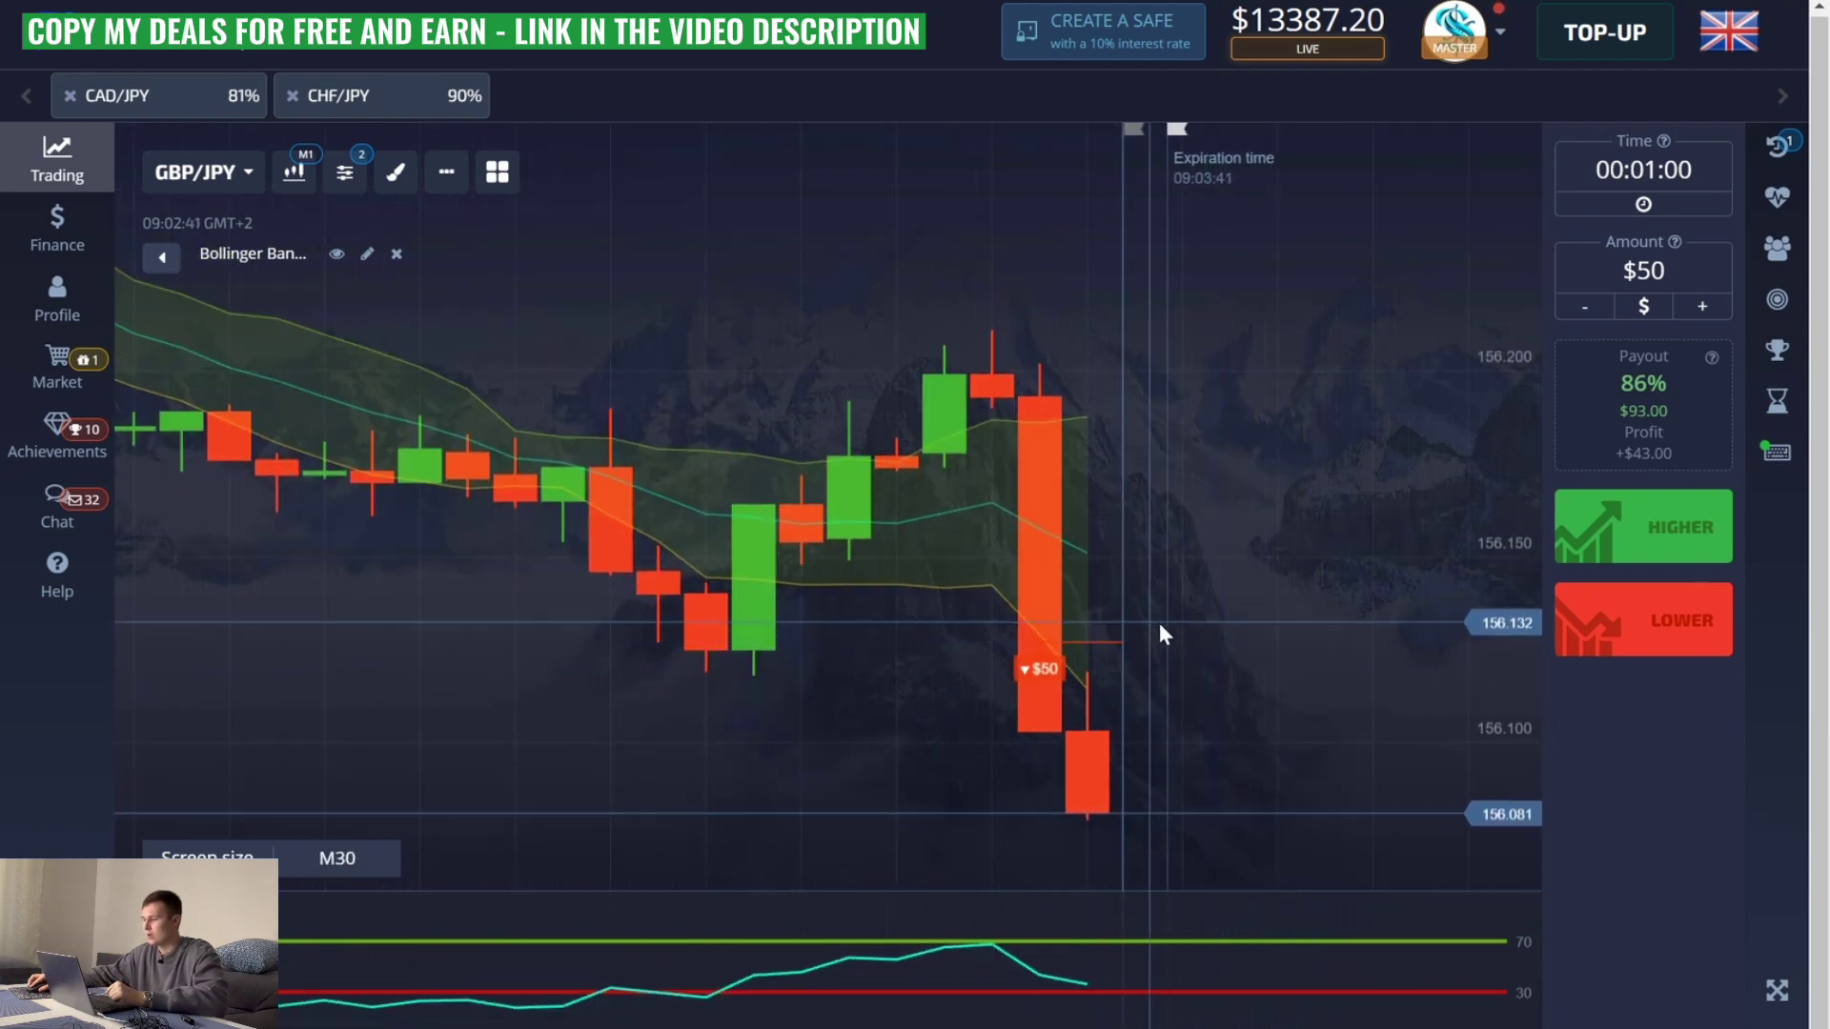
scroll(1239, 654, down, 1)
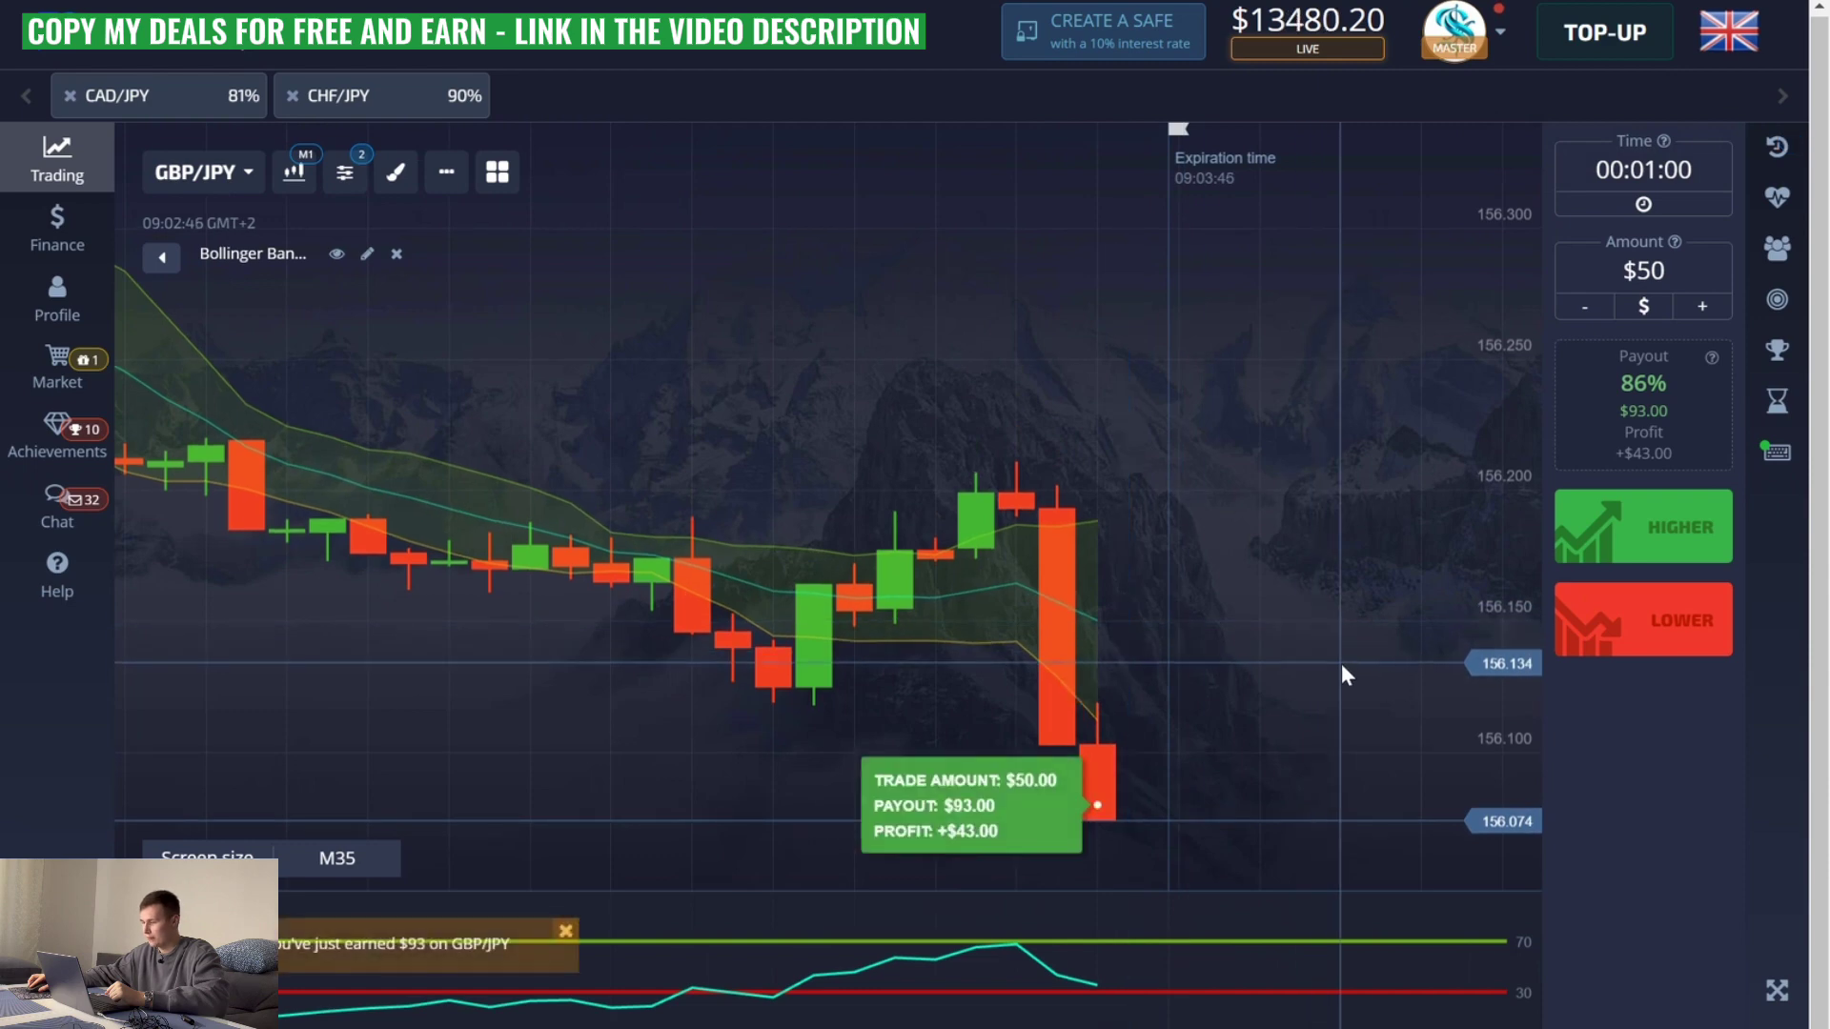
scroll(902, 832, down, 2)
- Look through the list of available indicators and review the period and deviation settings of the Bollinger Bands
click(351, 172)
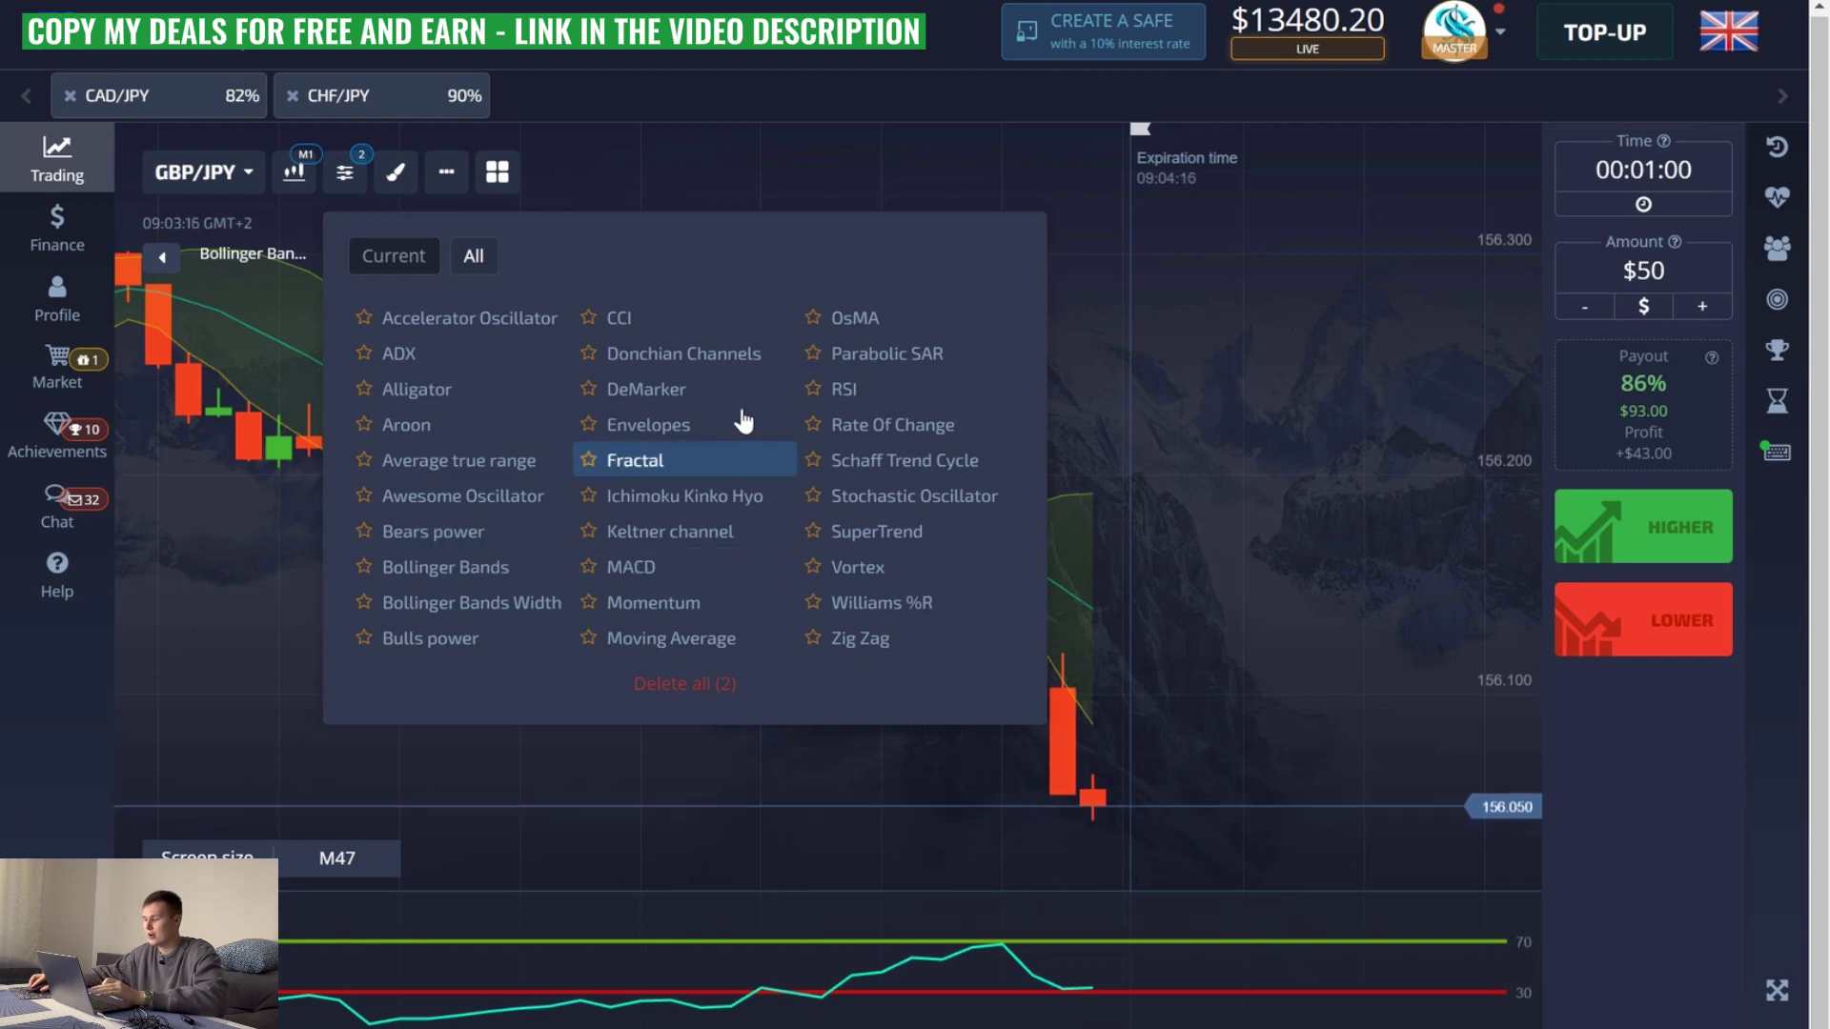
click(1222, 554)
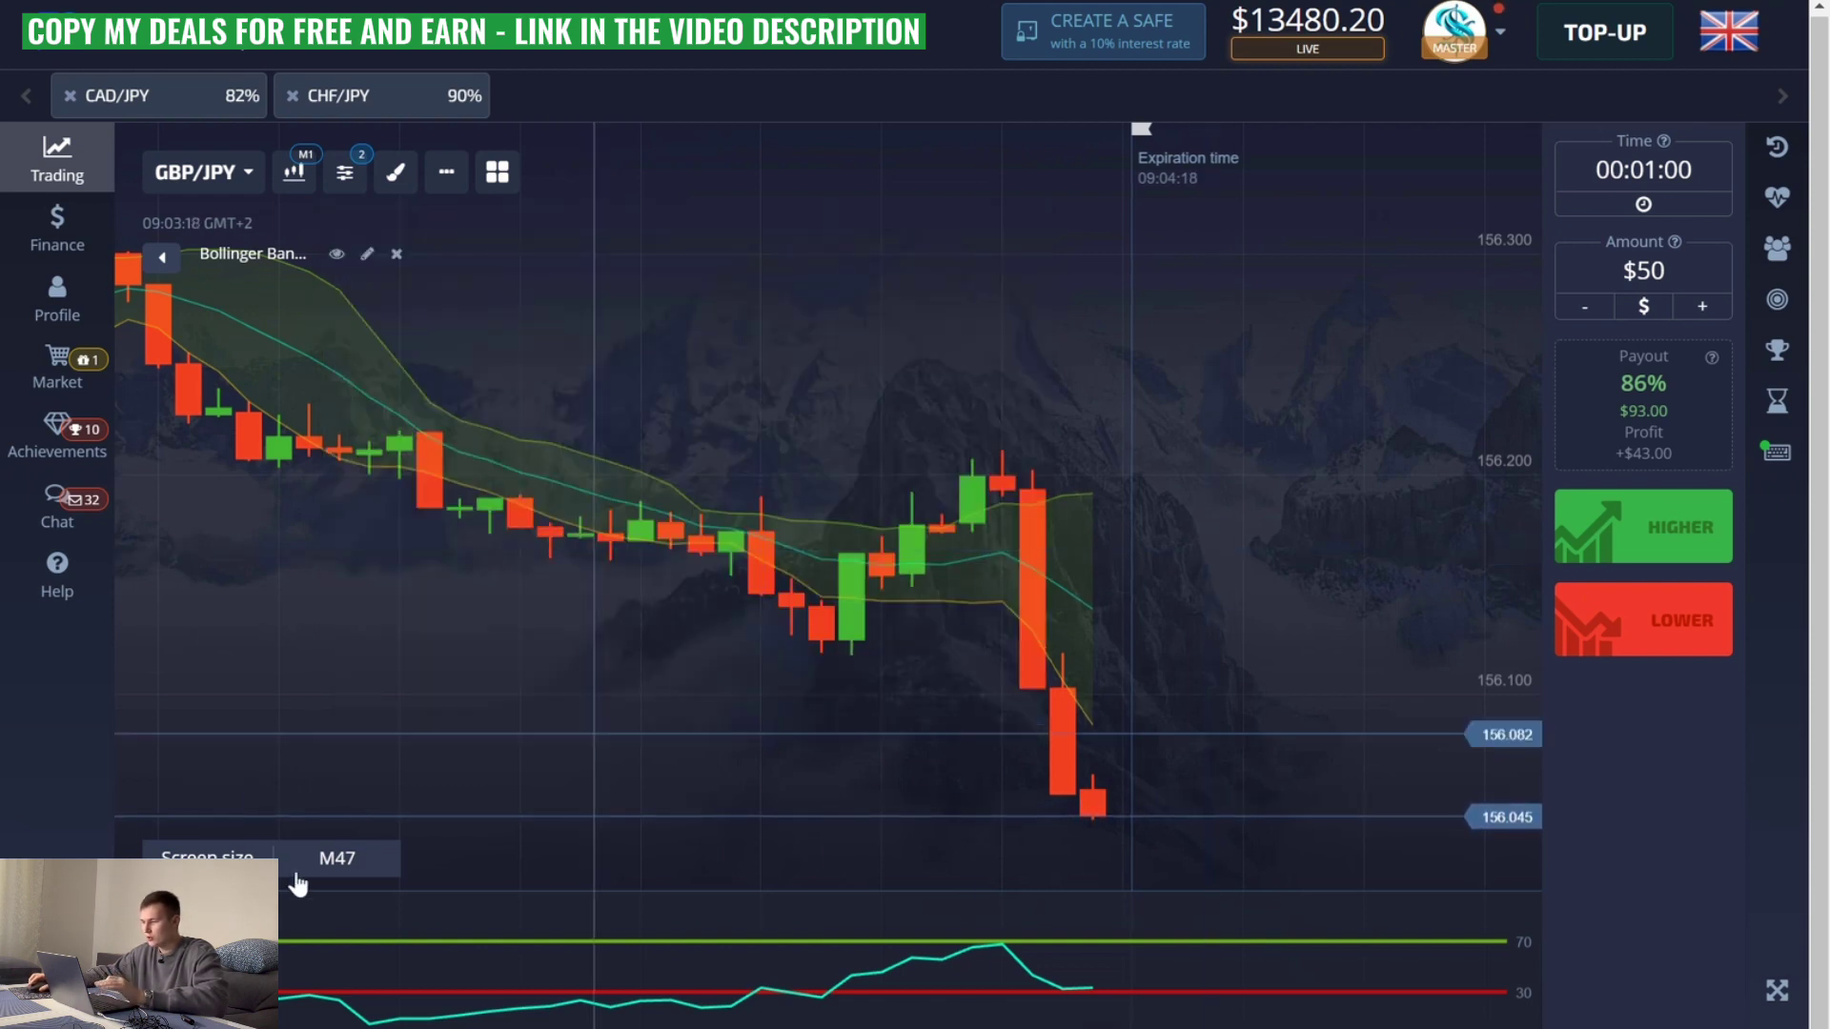
click(366, 255)
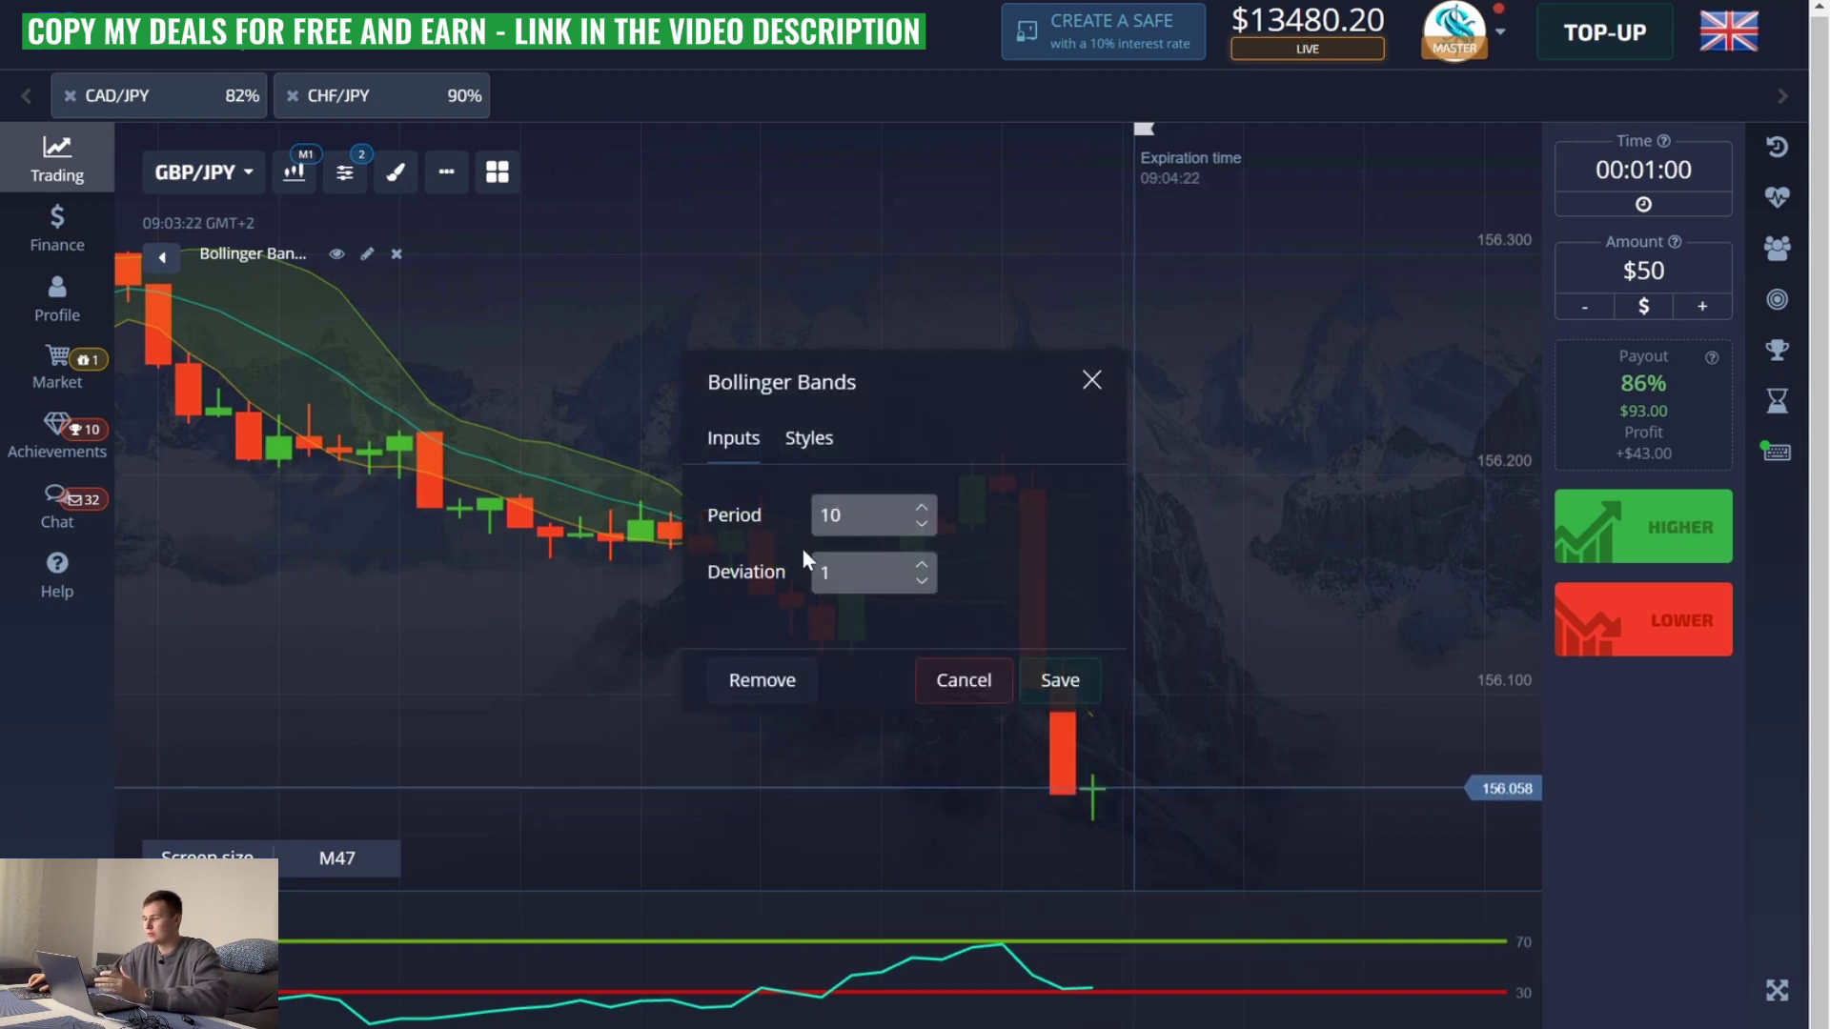
click(812, 441)
click(733, 391)
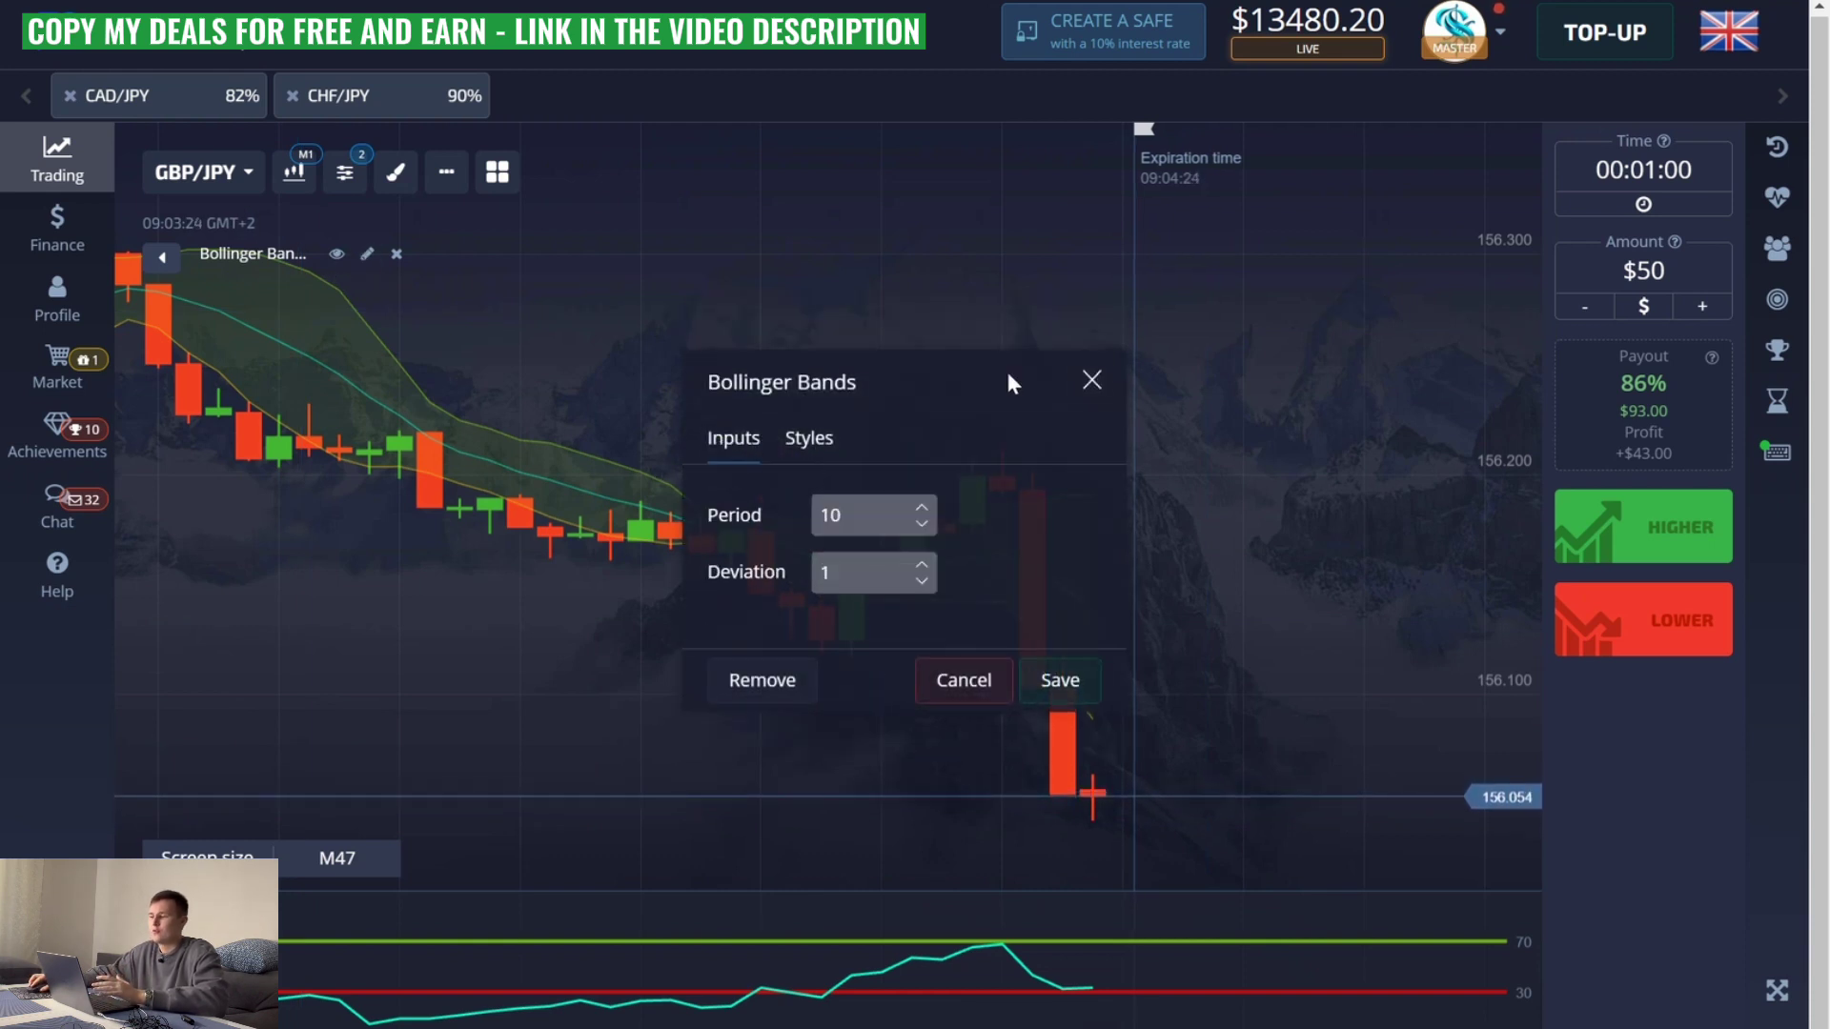
click(1097, 386)
- Review the DeMarker indicator's period and its line styles and levels
click(307, 906)
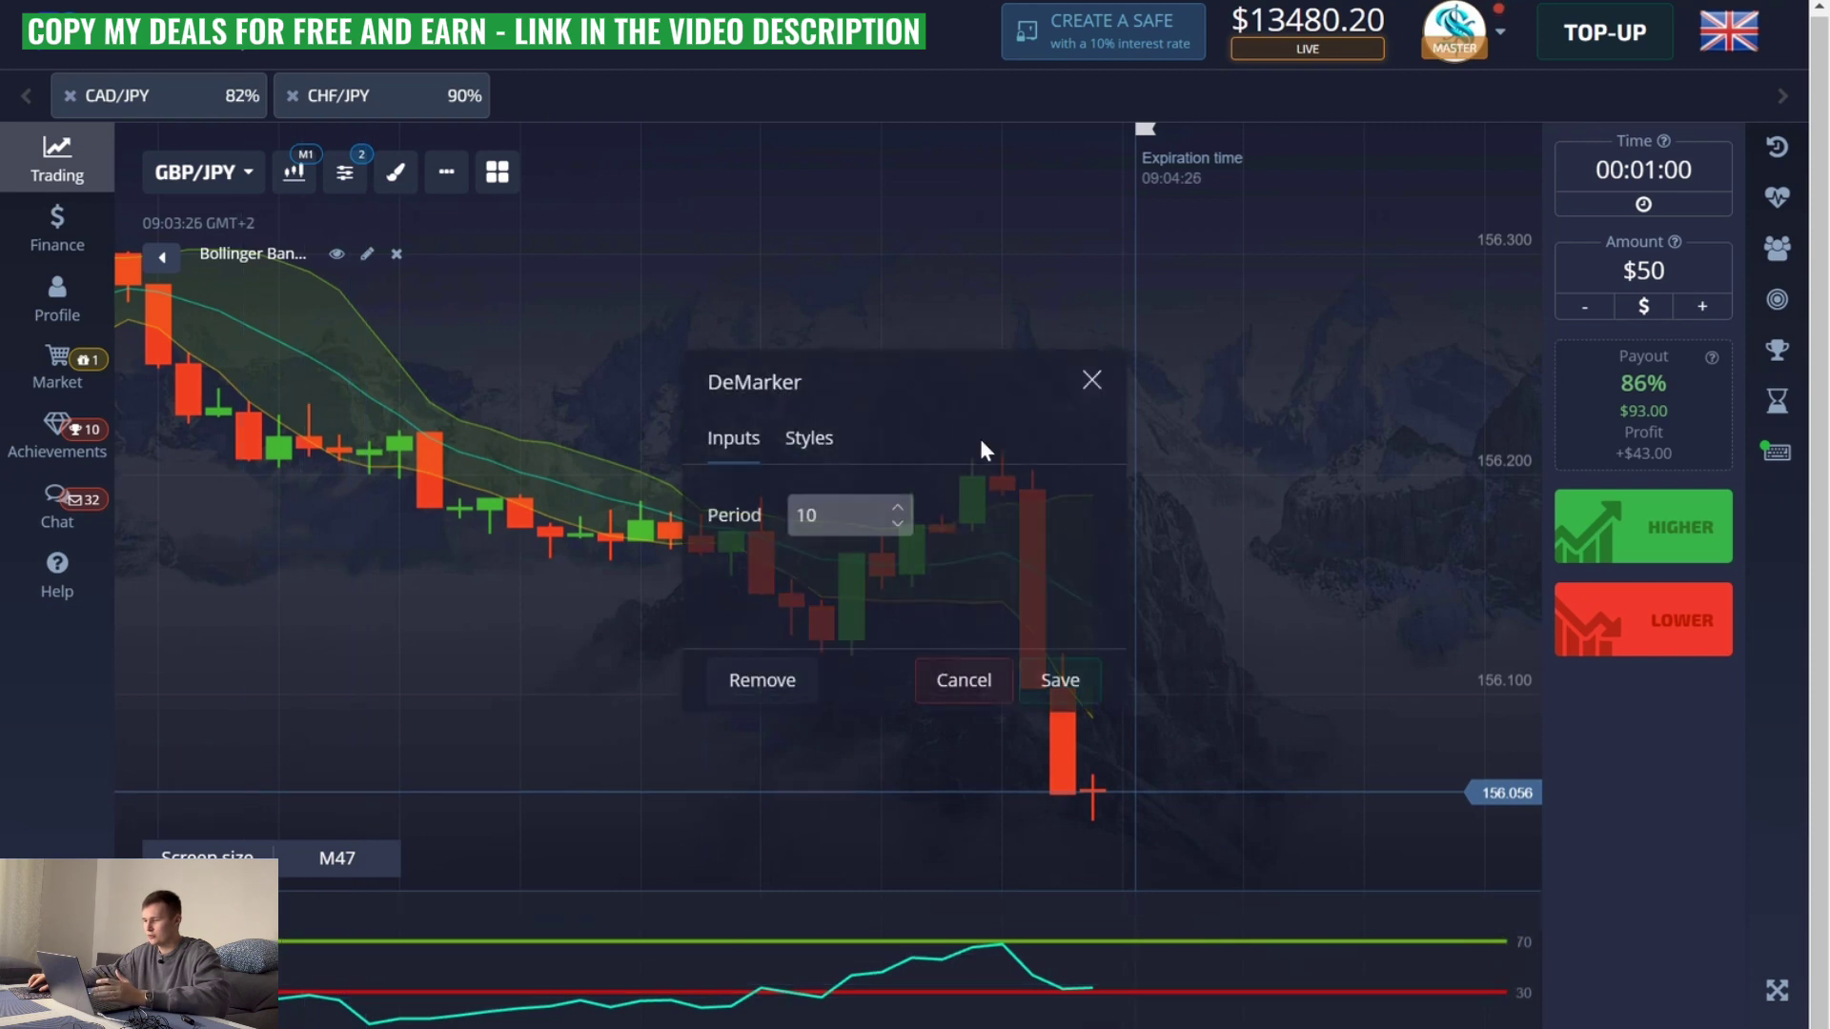
click(810, 438)
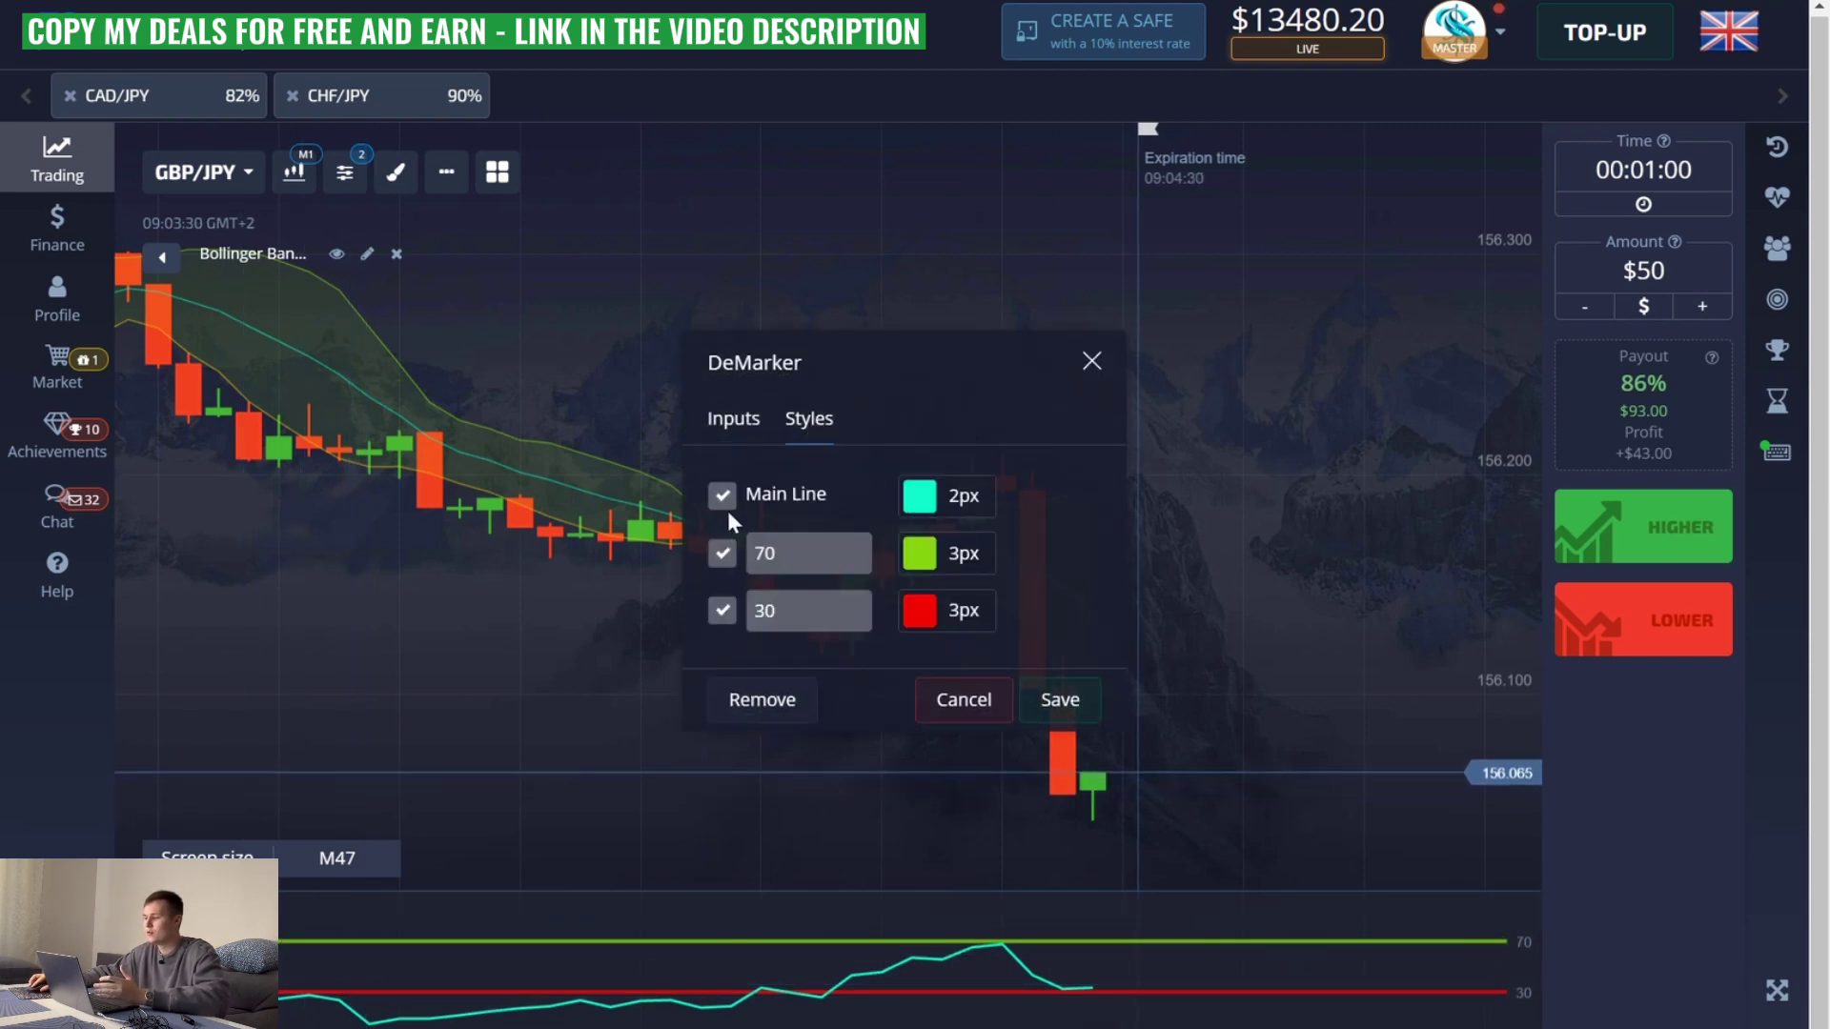
click(1092, 365)
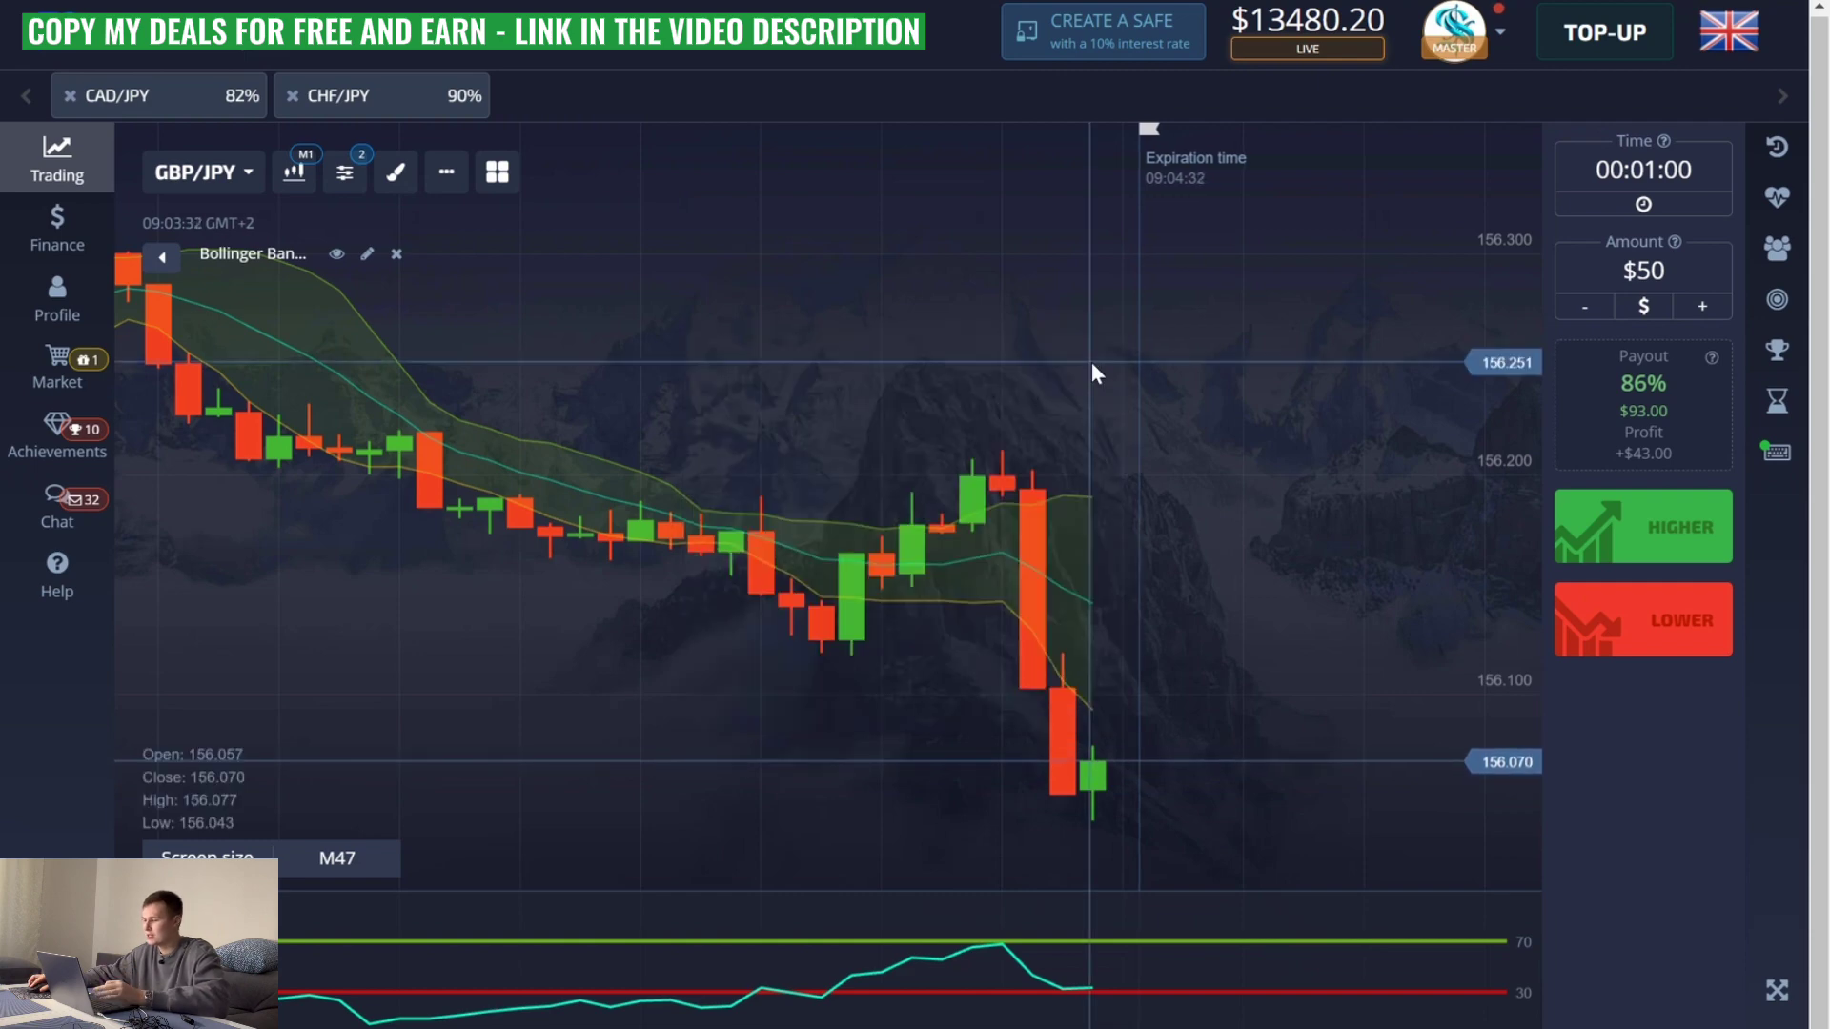
- Draw a long red arrow along the downtrend on a screen capture of the two-hour GBP/JPY chart, and discard the capture
scroll(997, 654, down, 3)
scroll(1077, 628, down, 3)
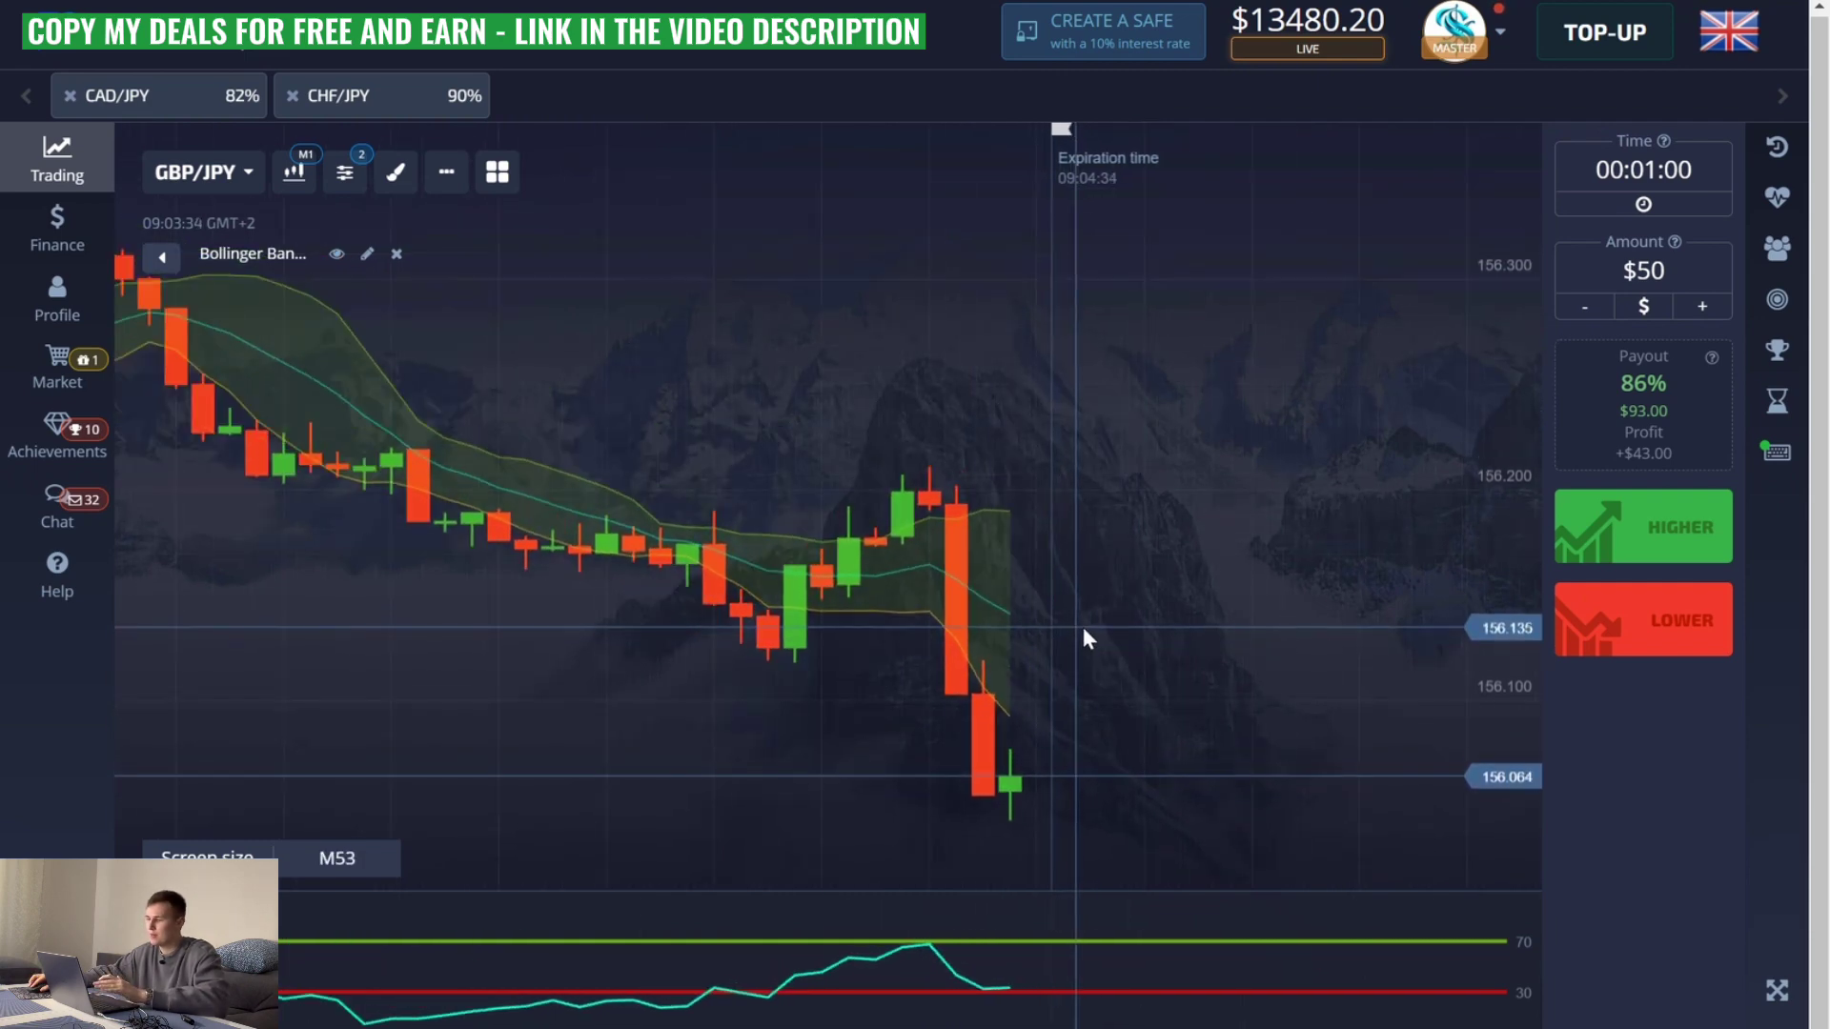
scroll(1155, 635, down, 3)
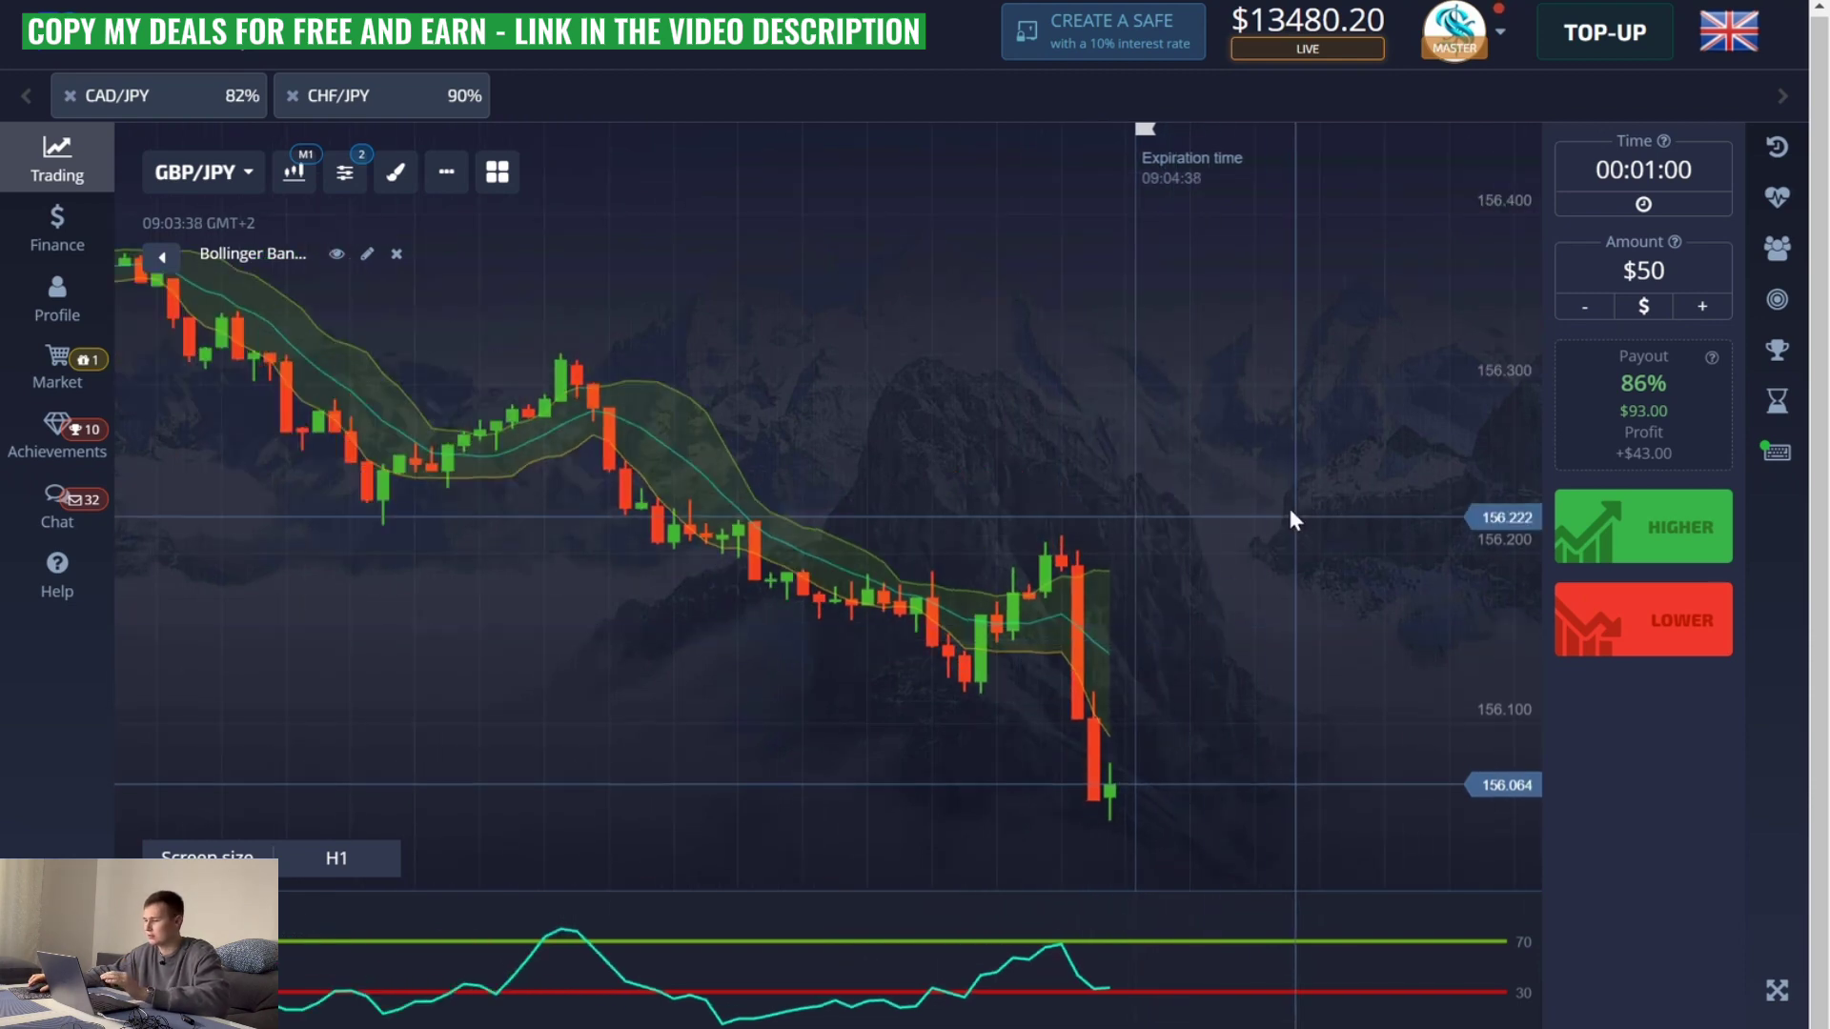
scroll(673, 435, down, 2)
drag(671, 425, 1210, 530)
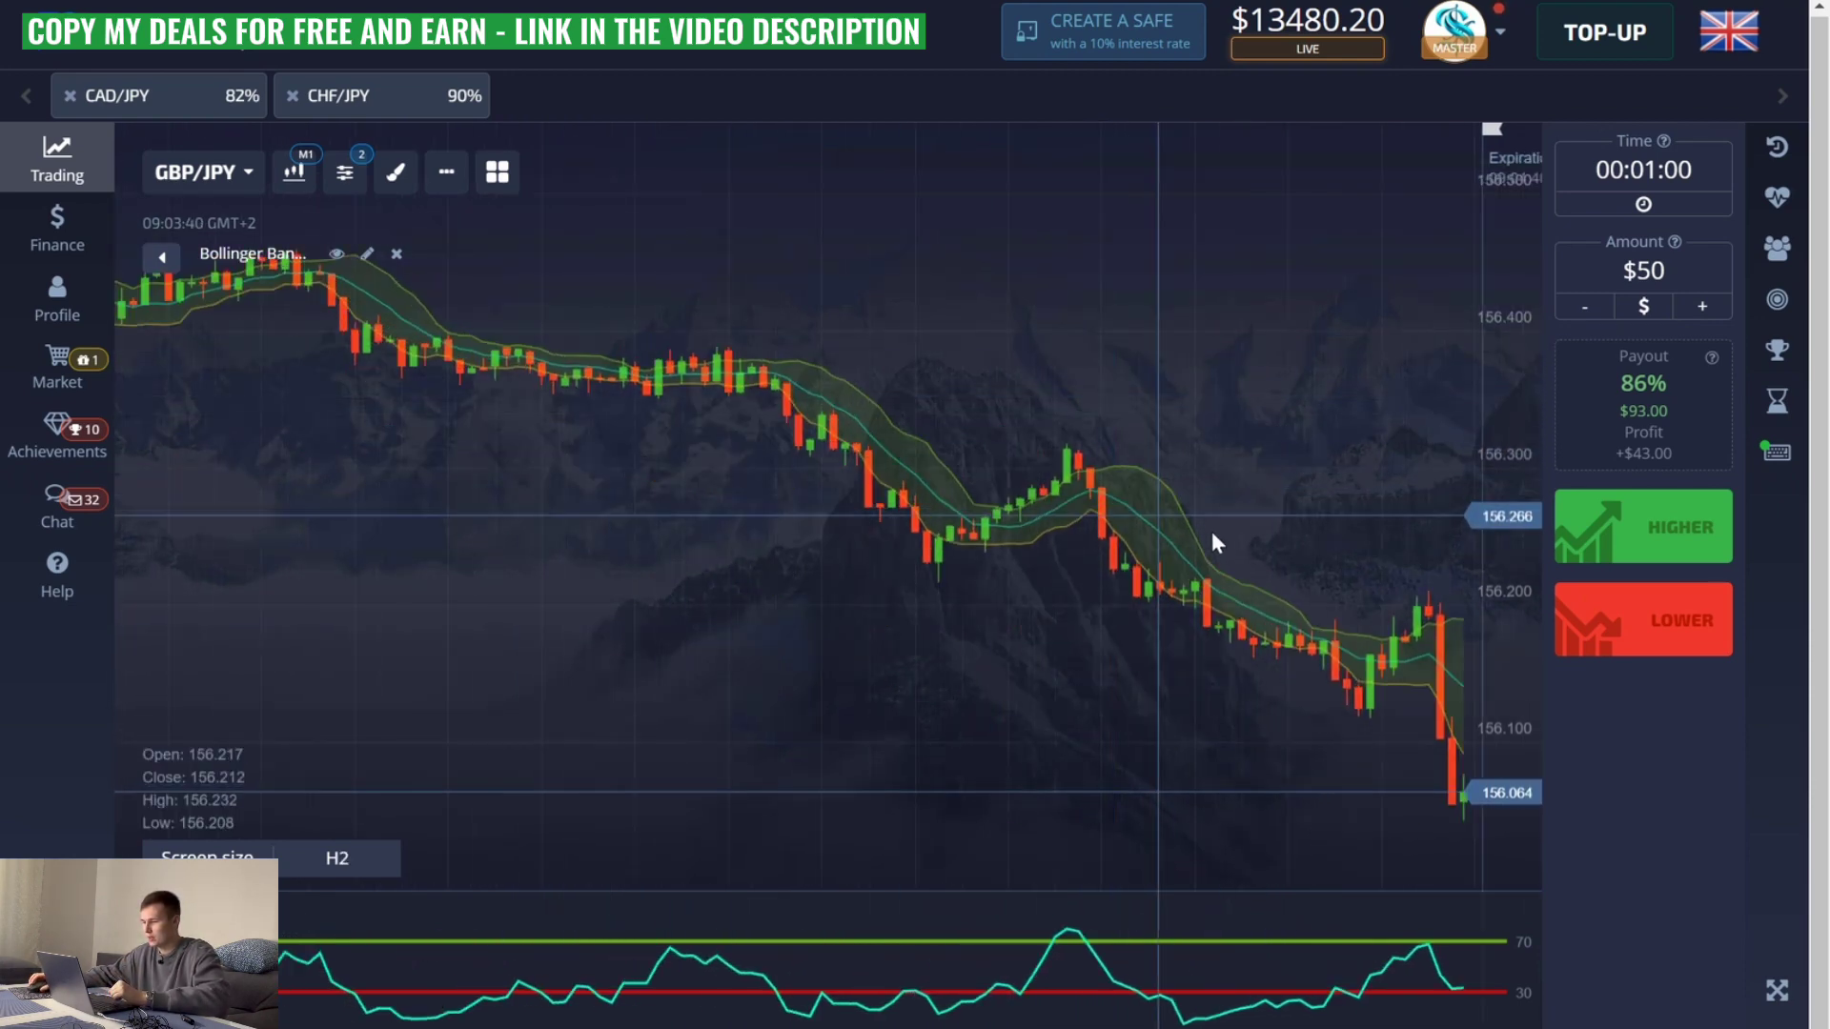
key(Print)
drag(218, 194, 1570, 1028)
mouse_move(318, 486)
mouse_down()
mouse_move(862, 747)
mouse_move(1101, 803)
mouse_up()
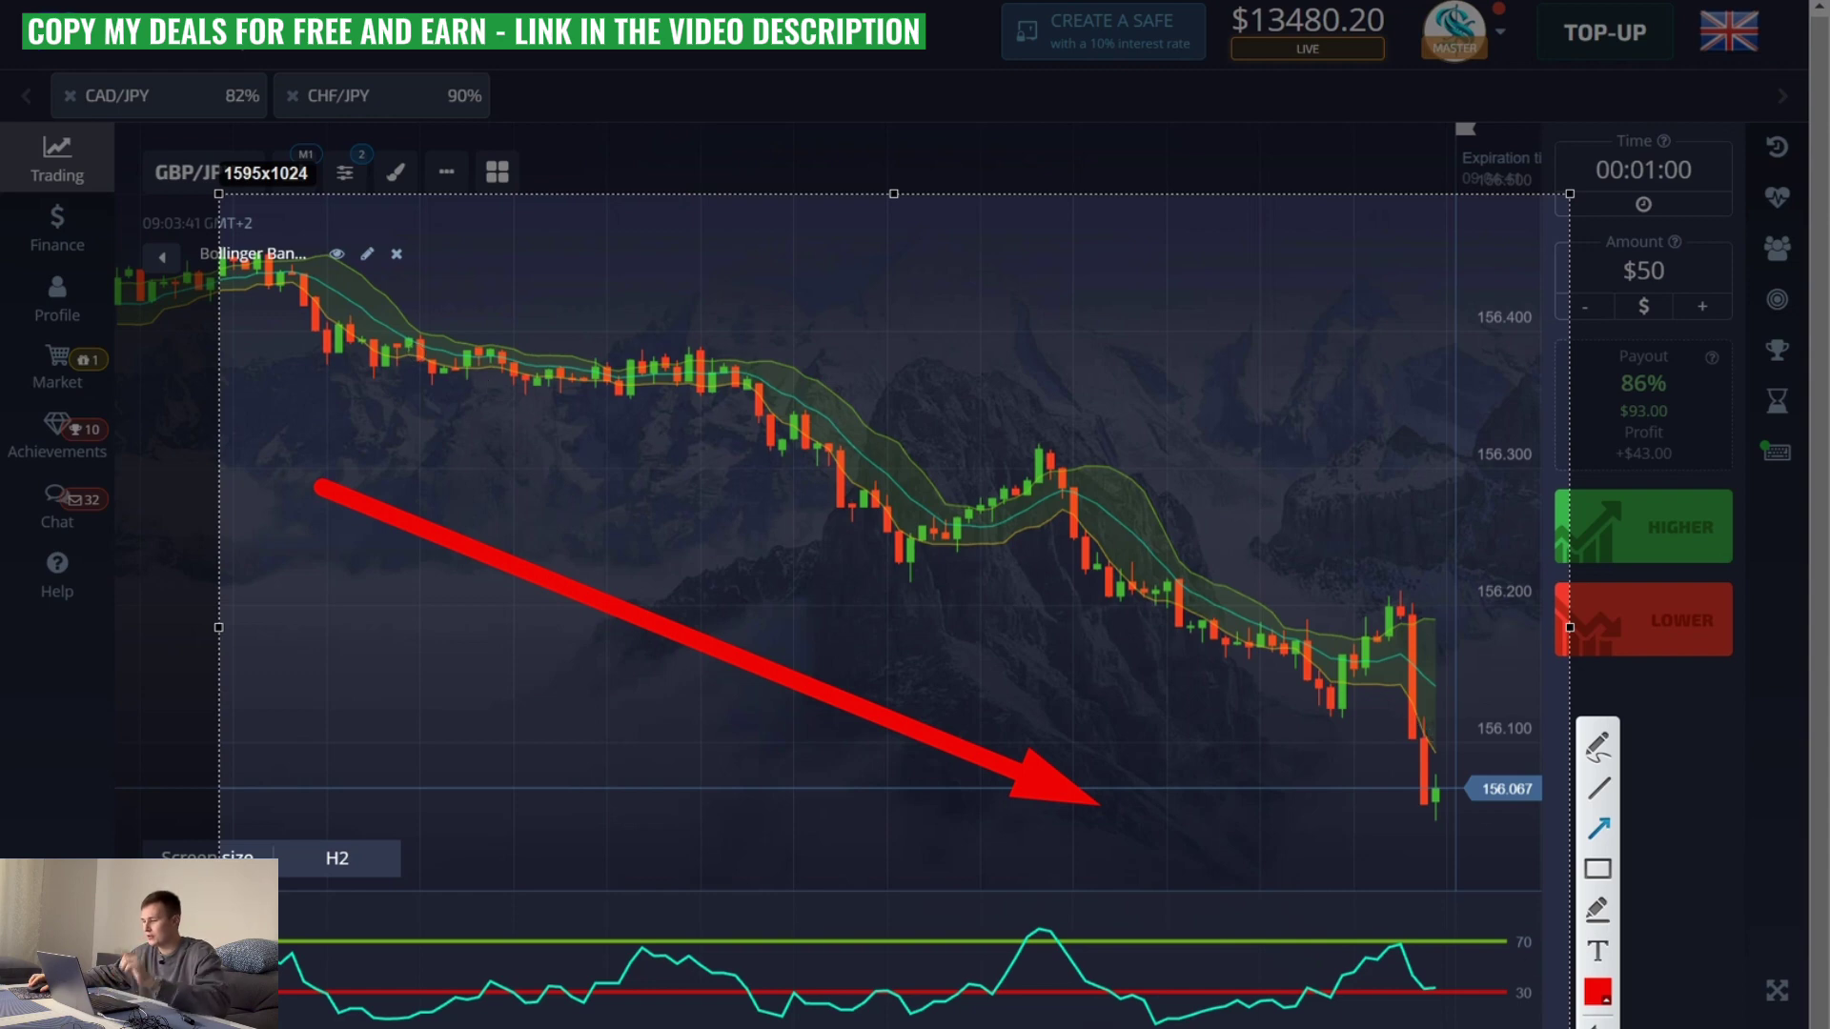
key(Escape)
- Capture the one-hour GBP/JPY chart with its oscillator and frame the two price reversals with cyan rectangles
drag(1216, 657, 1049, 656)
scroll(1049, 656, up, 3)
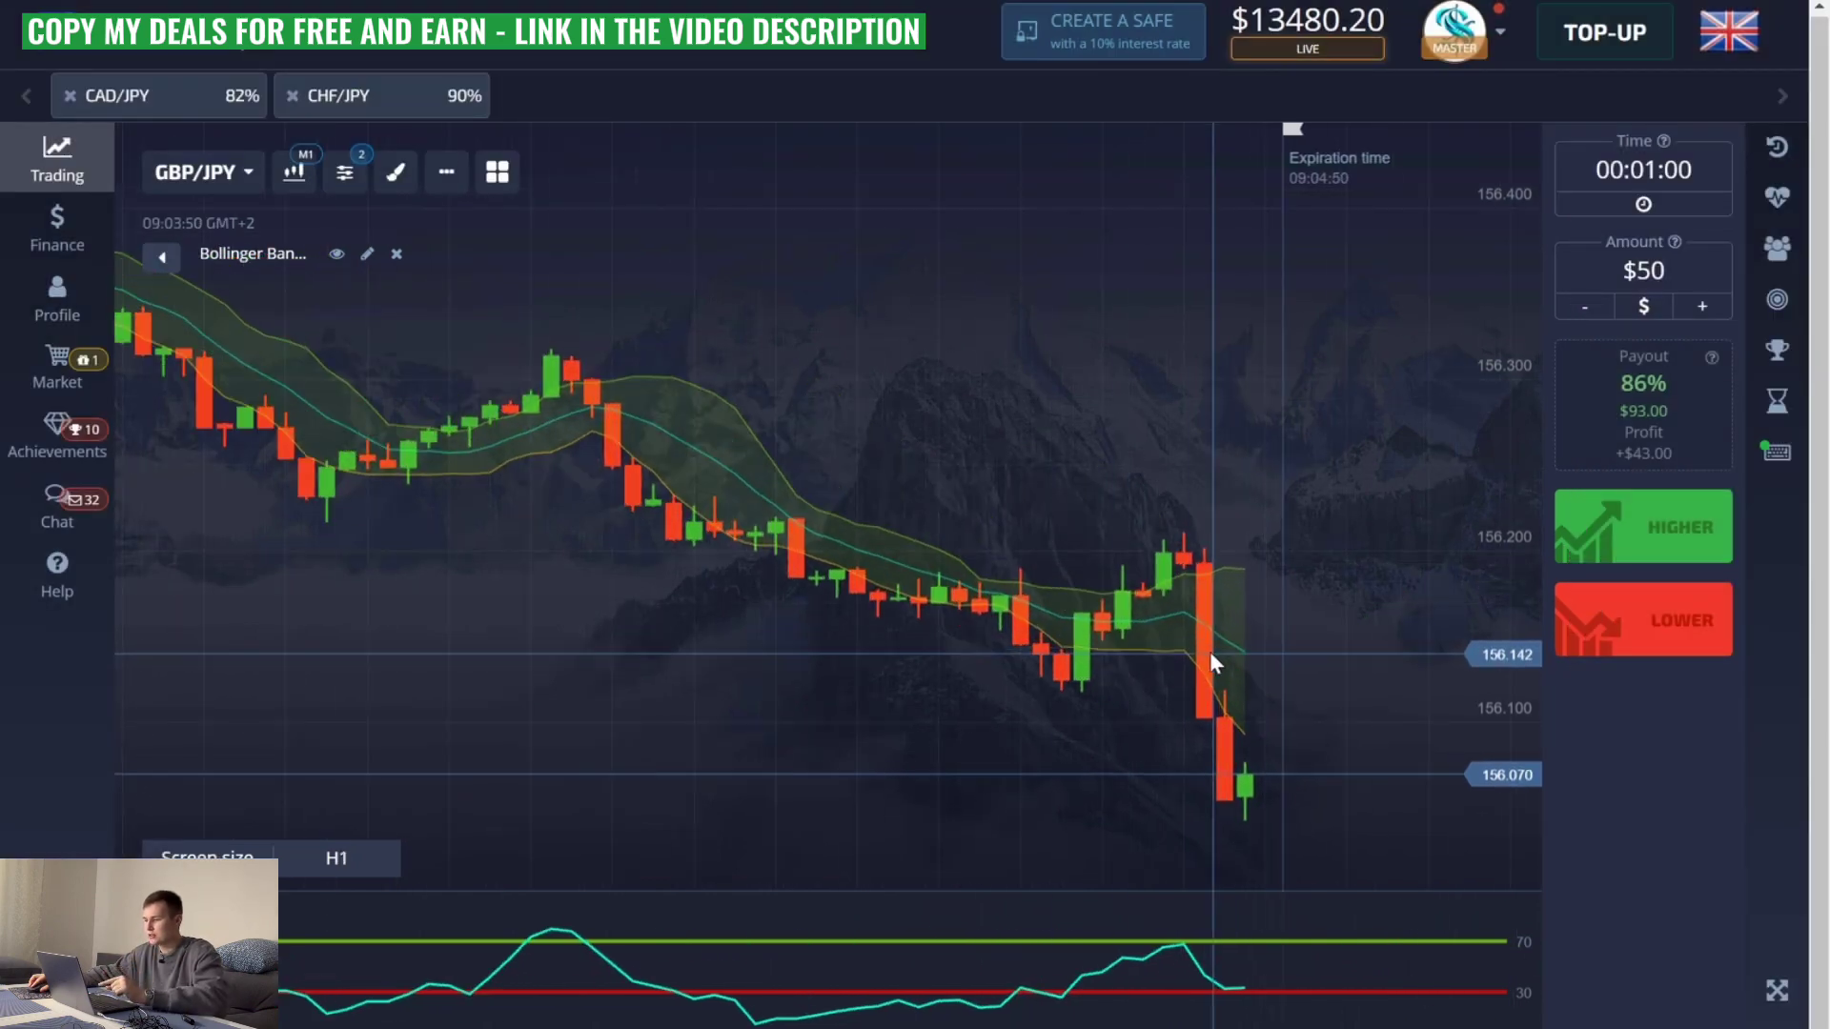
key(Print)
drag(366, 234, 1493, 1008)
click(1512, 1028)
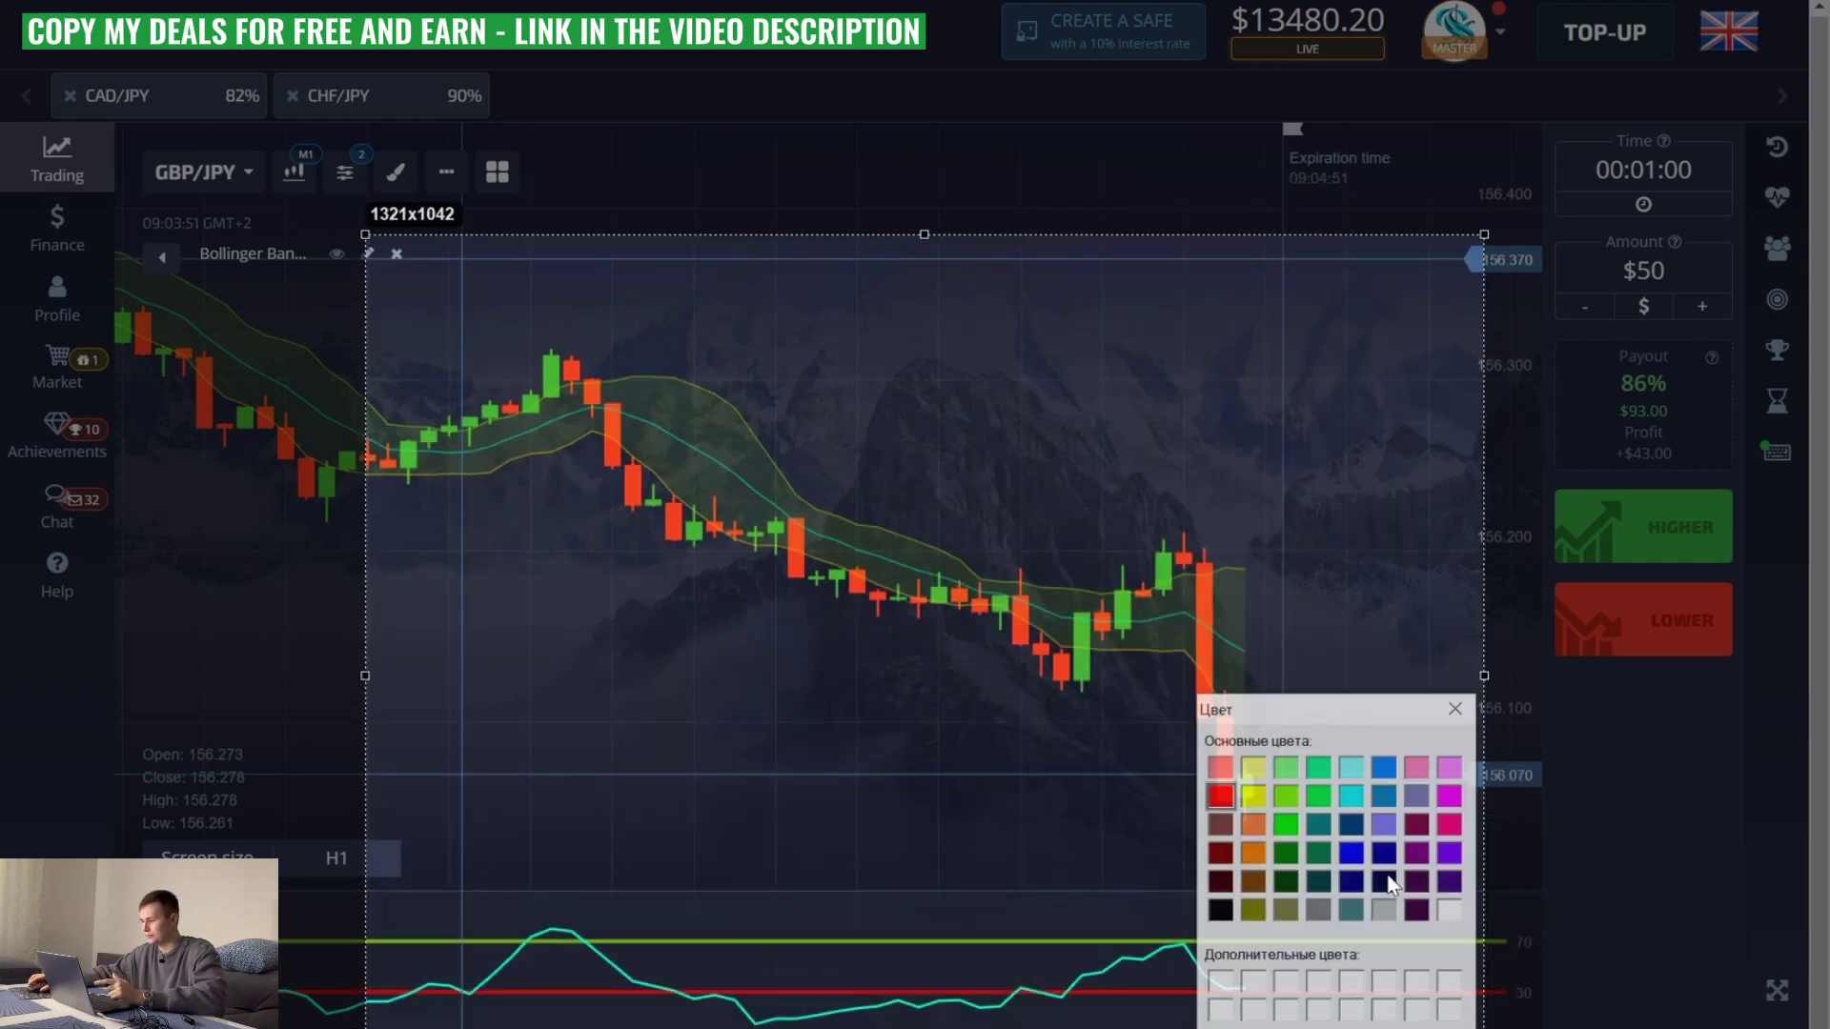
key(Return)
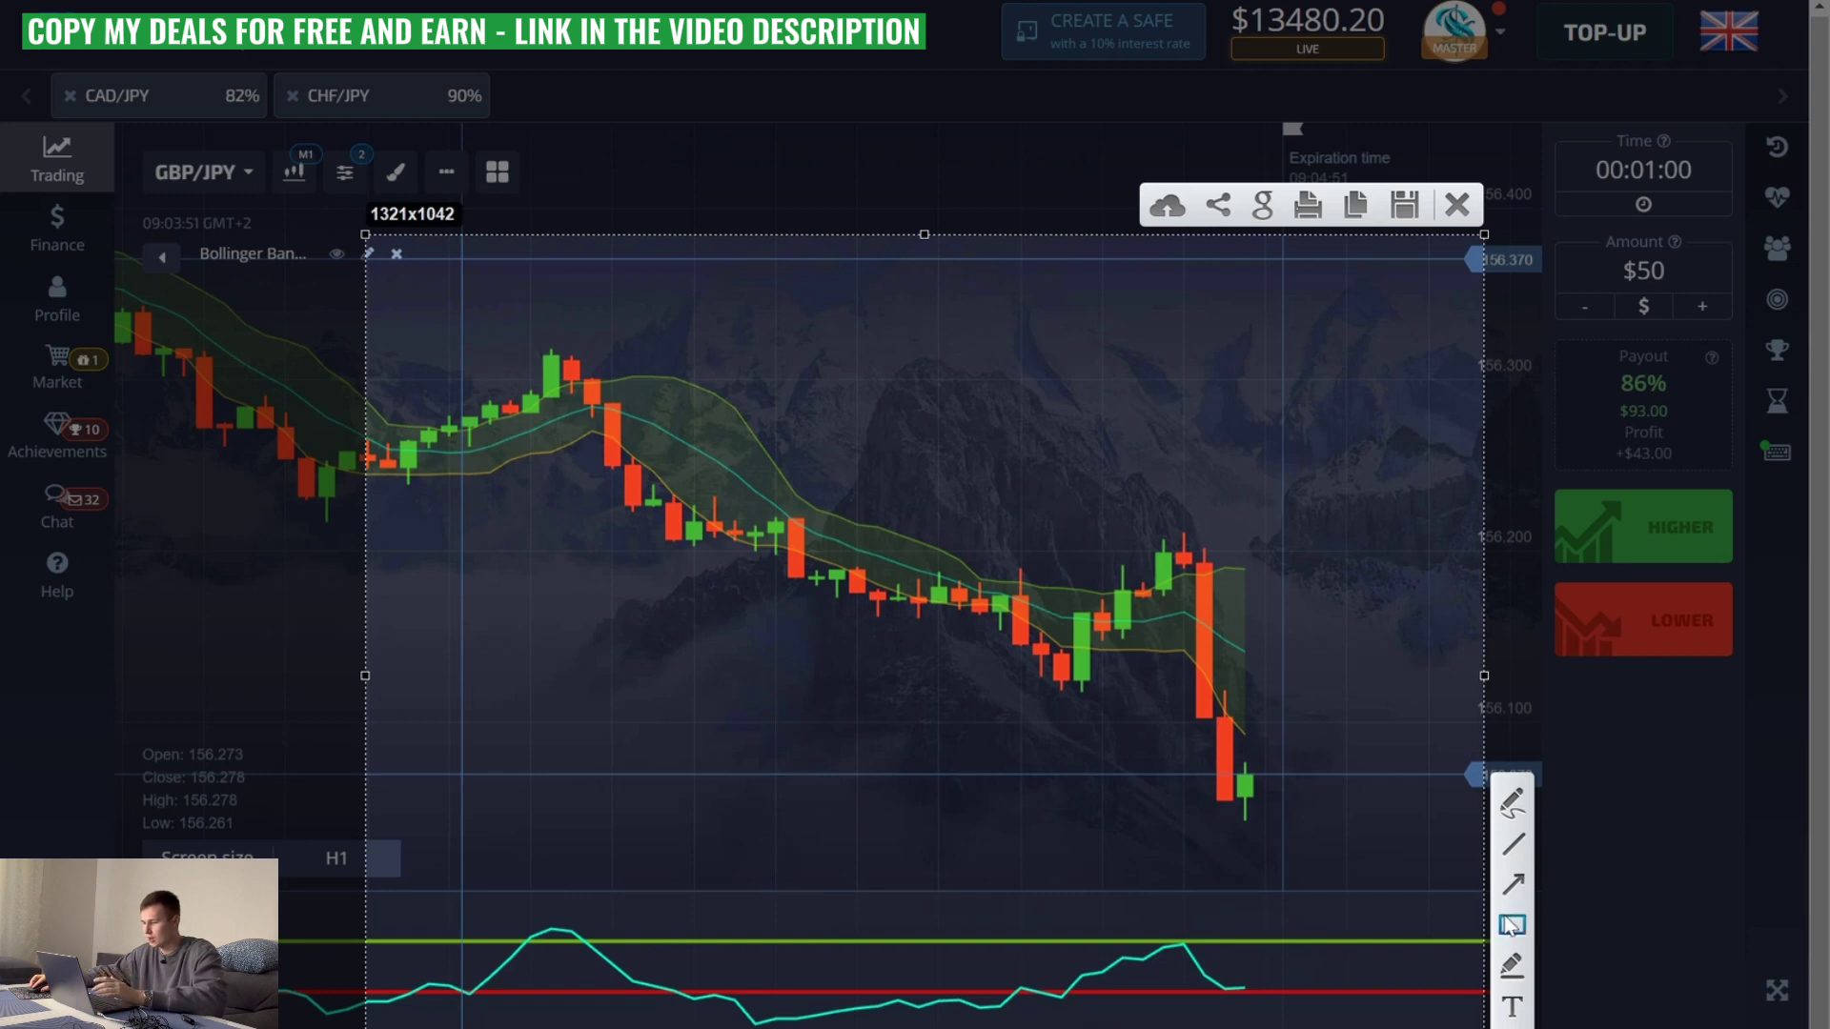
drag(502, 322, 734, 590)
drag(1073, 487, 1397, 863)
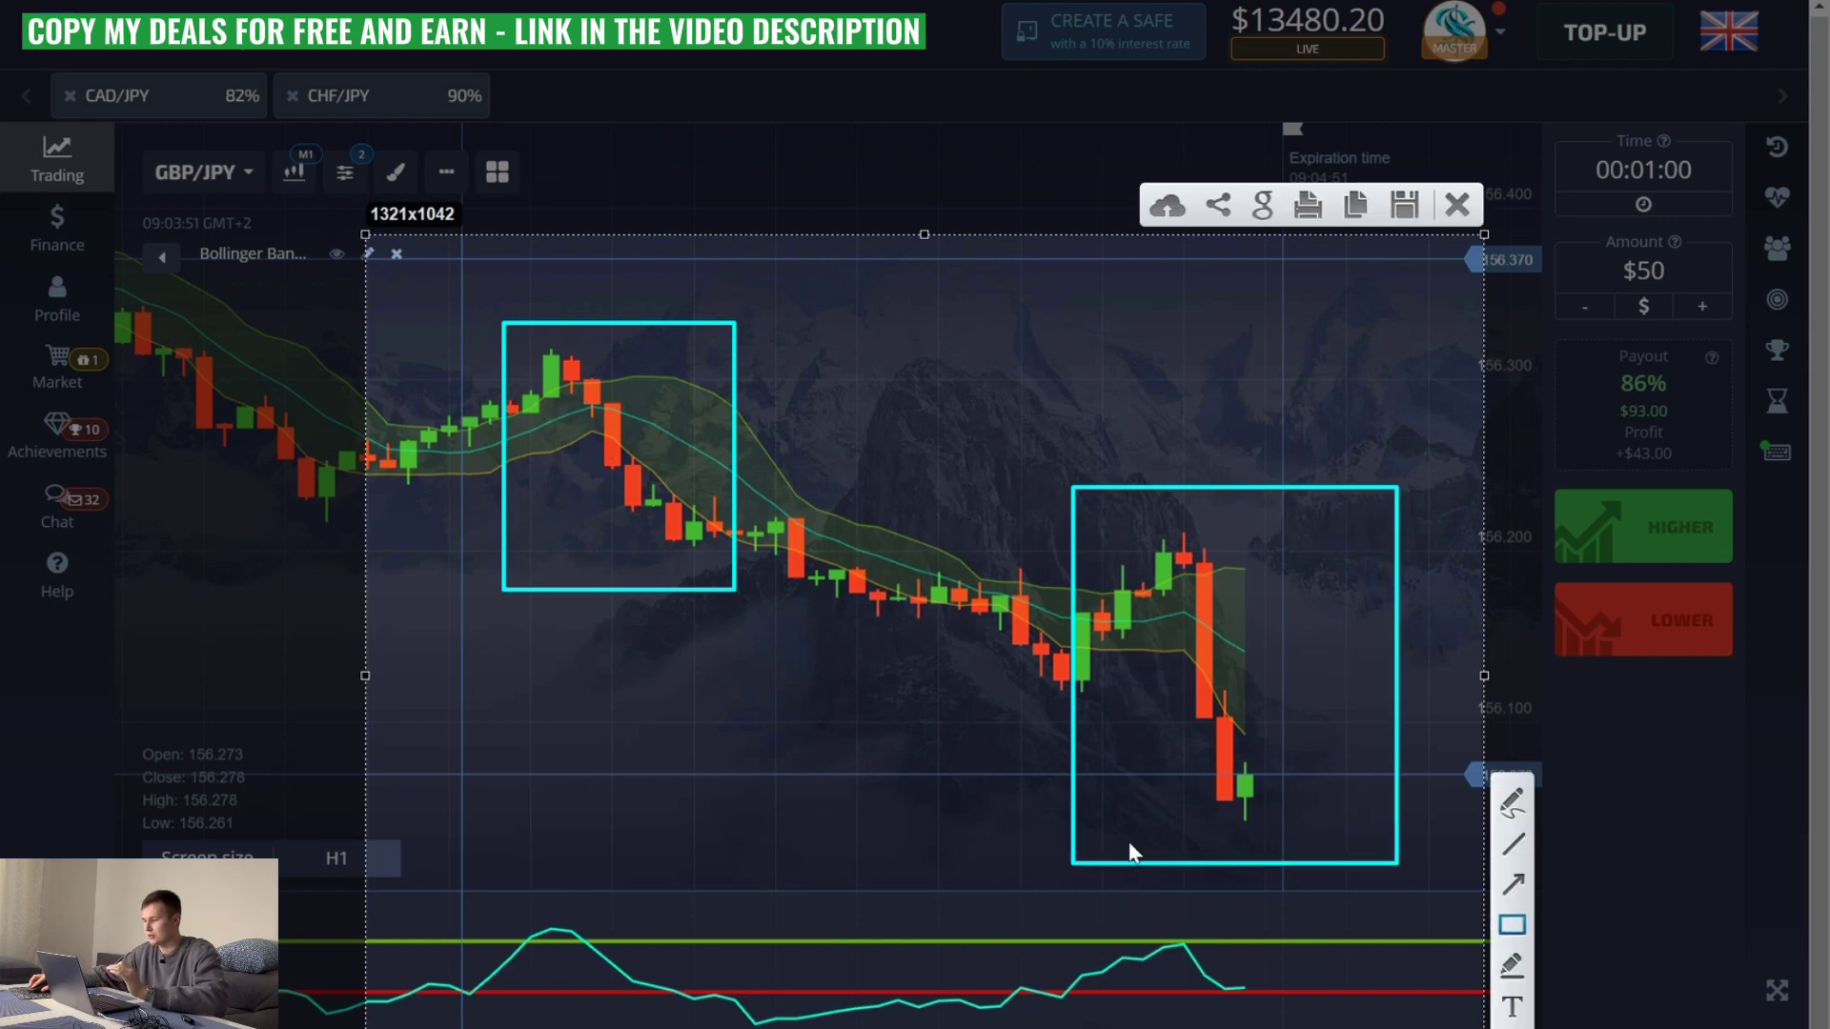
mouse_move(710, 805)
mouse_down()
mouse_move(605, 882)
mouse_move(286, 883)
mouse_move(283, 900)
mouse_move(576, 907)
mouse_move(584, 940)
mouse_move(534, 946)
mouse_move(1106, 924)
mouse_move(1171, 941)
mouse_move(715, 932)
mouse_move(1193, 932)
mouse_move(704, 928)
mouse_move(1196, 919)
mouse_move(807, 905)
mouse_up()
mouse_move(1056, 365)
mouse_down()
mouse_move(1159, 533)
mouse_move(1095, 574)
mouse_move(1165, 579)
mouse_move(1199, 559)
mouse_move(613, 364)
mouse_move(543, 385)
mouse_move(726, 381)
mouse_up()
mouse_move(867, 424)
mouse_down()
mouse_move(1184, 536)
mouse_move(1125, 574)
mouse_move(800, 424)
mouse_move(534, 386)
mouse_move(811, 381)
mouse_move(1095, 473)
mouse_move(892, 454)
mouse_up()
key(ctrl+z)
key(ctrl+z)
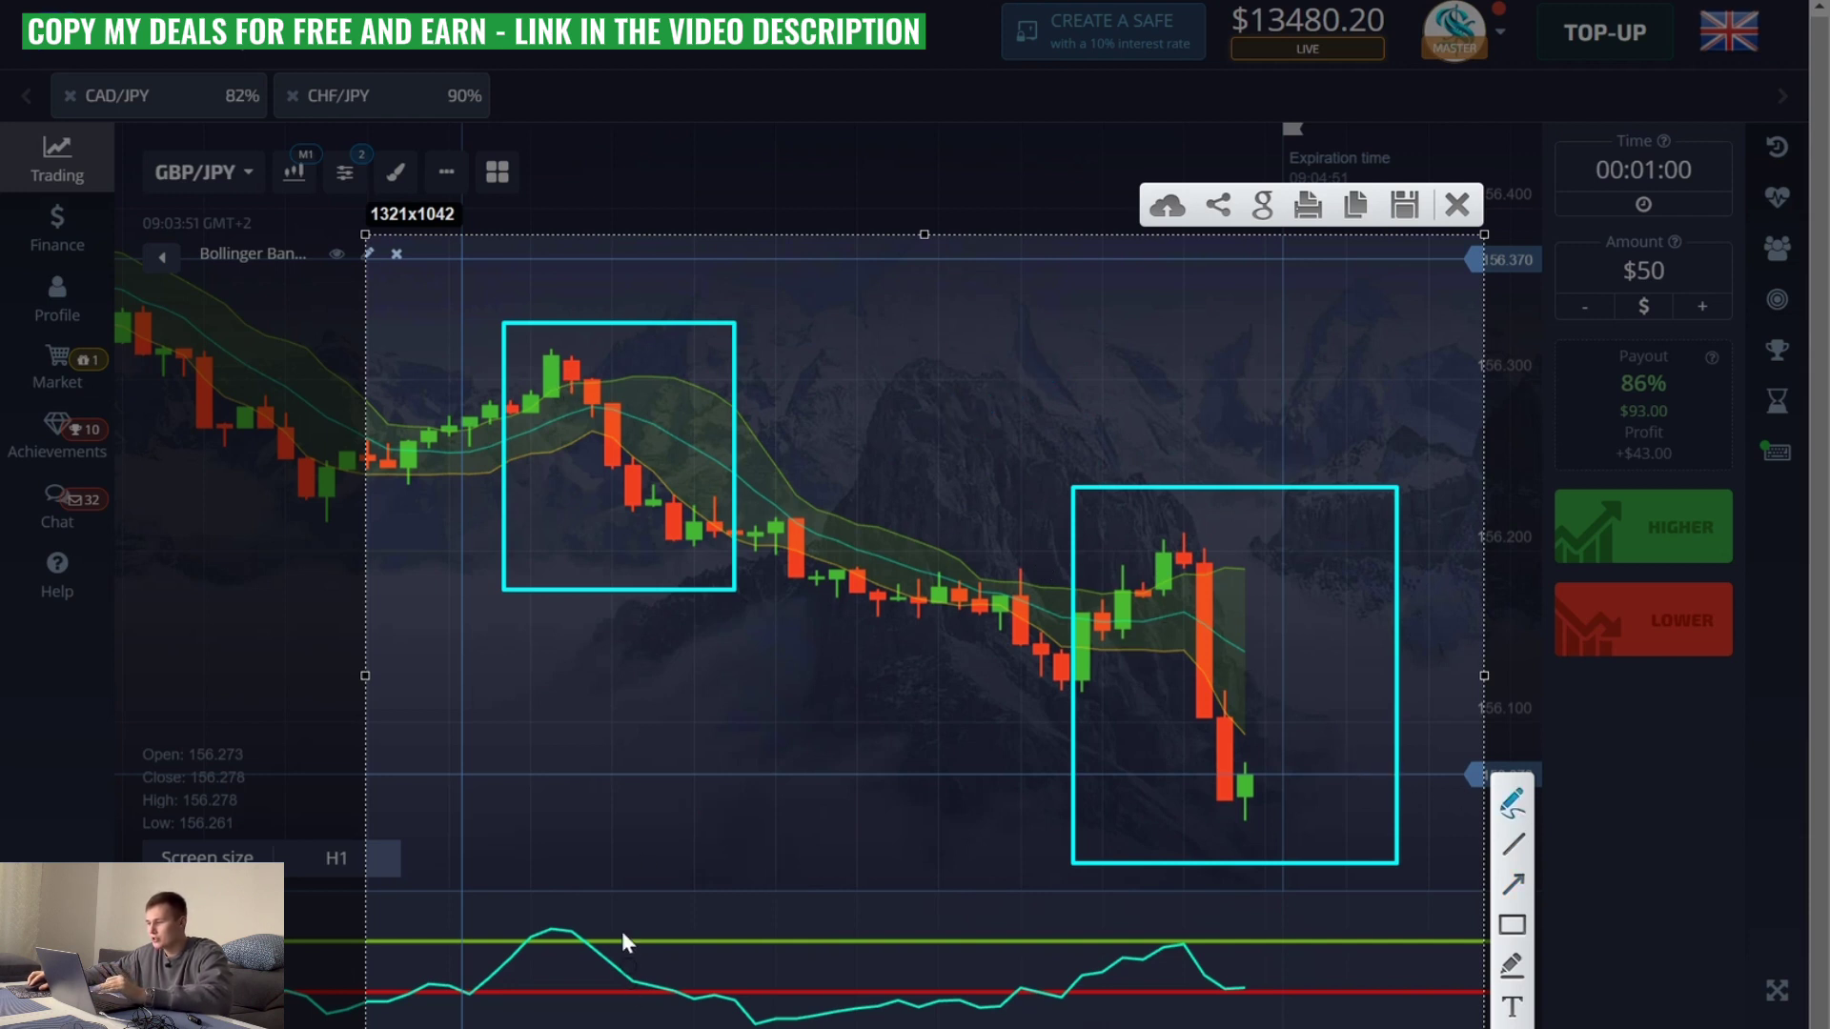
- Circle both reversal peaks freehand in cyan, on the price candles and on the DeMarker line
drag(567, 906, 580, 901)
drag(598, 344, 629, 410)
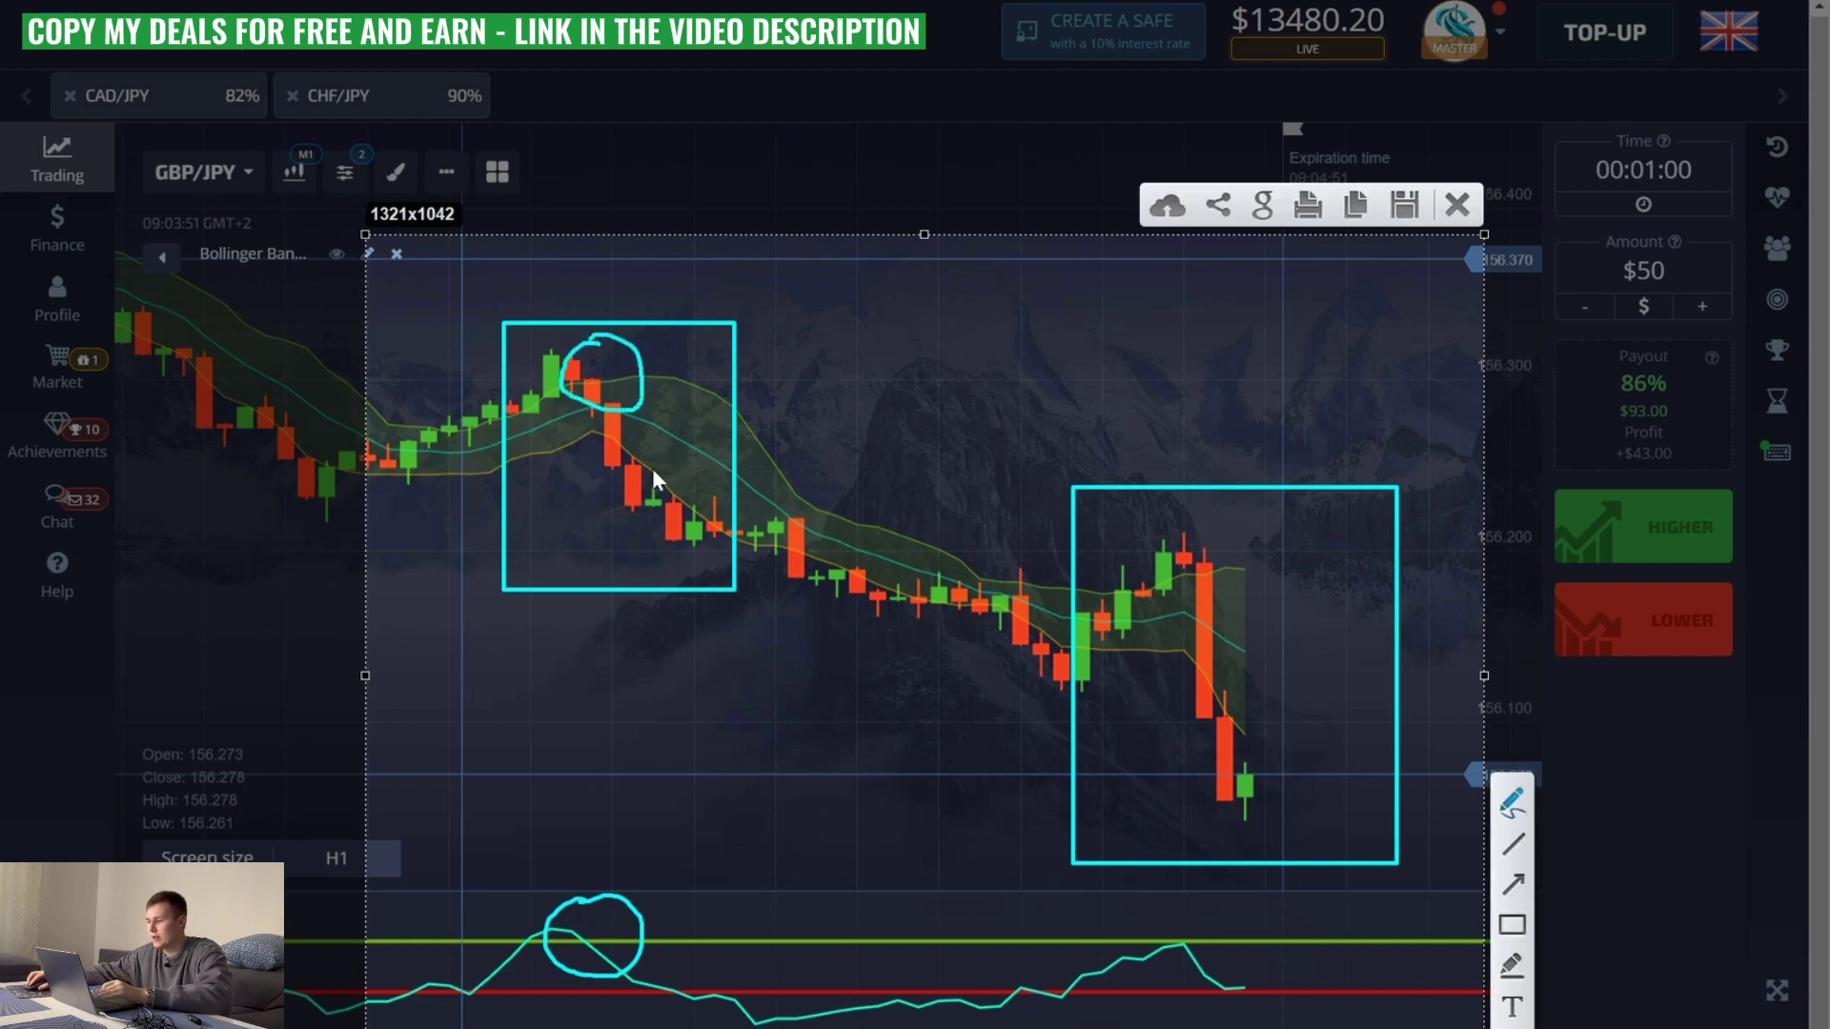
mouse_move(1226, 553)
mouse_down()
mouse_move(1221, 535)
mouse_move(1230, 557)
mouse_up()
drag(1209, 948, 1210, 948)
- Add downward cyan arrows beside the two circled price reversals and the two circled DeMarker peaks
drag(722, 339, 669, 440)
drag(717, 832, 685, 949)
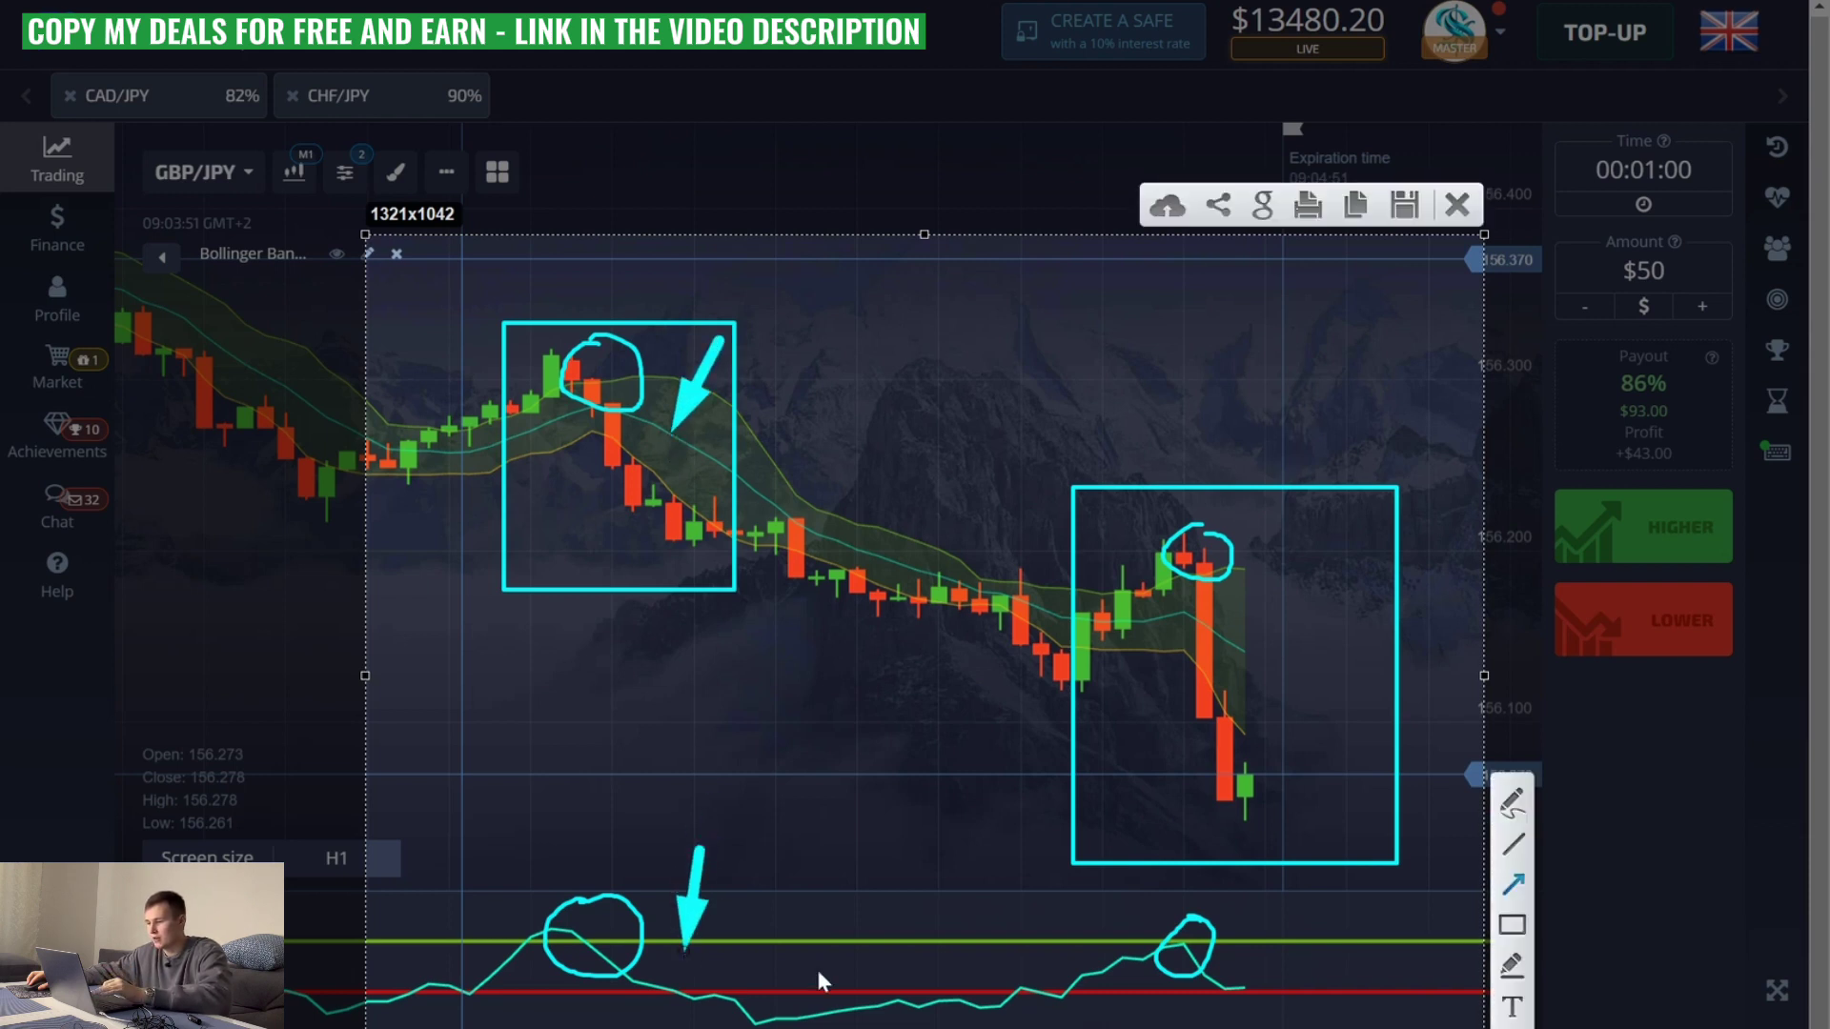
drag(1268, 894, 1256, 969)
drag(1277, 511, 1254, 620)
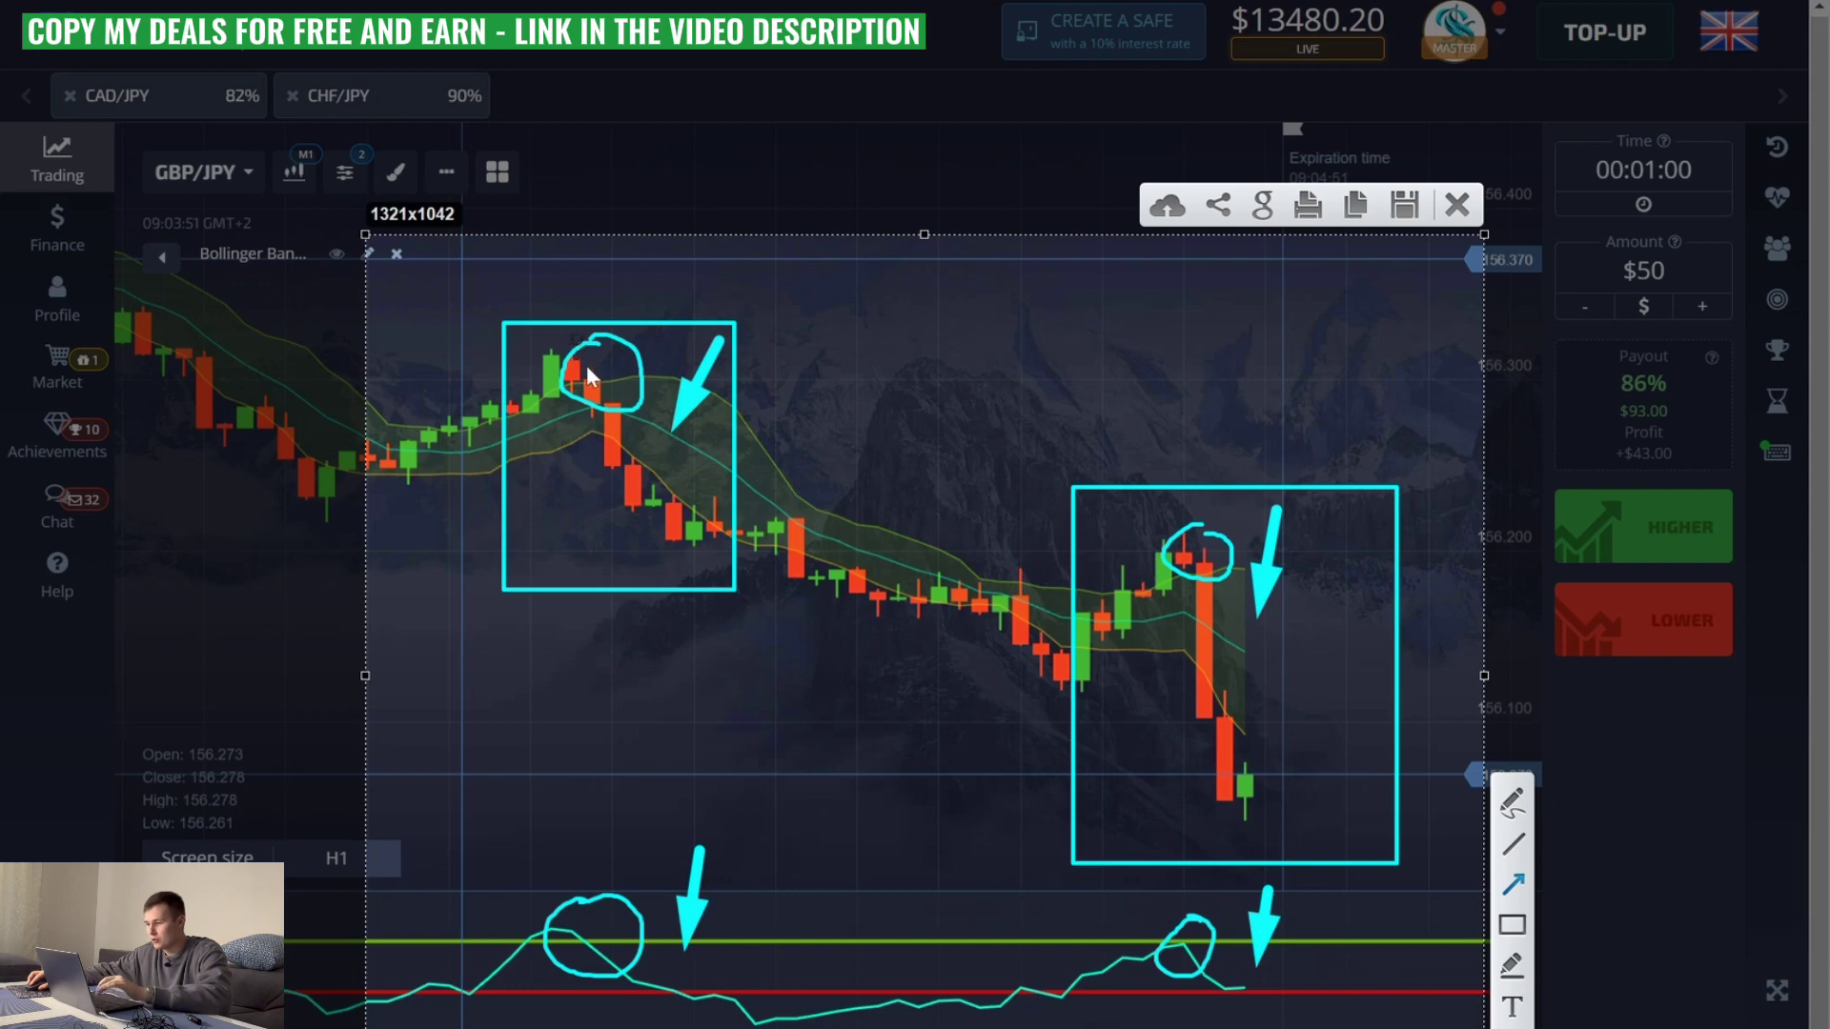
- Discard the annotated capture and examine the two price reversals and DeMarker peaks on the live GBP/JPY chart at different time spans
click(1456, 204)
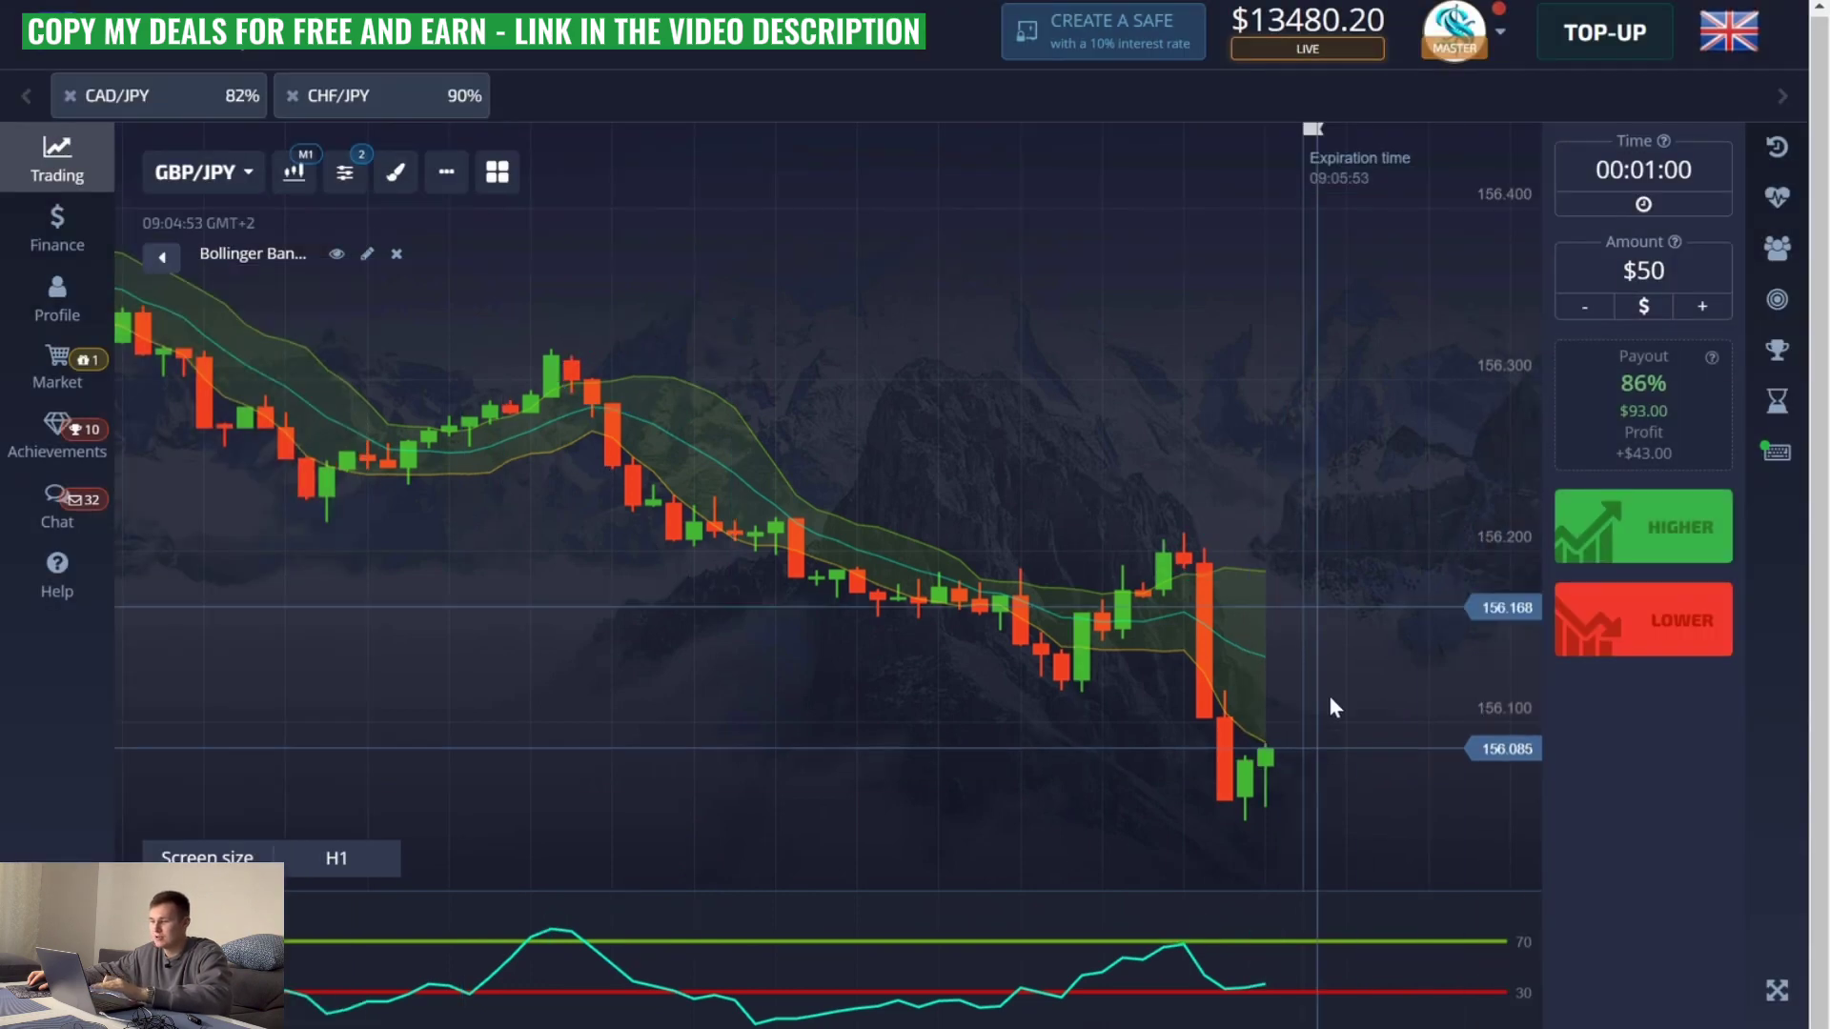
scroll(1315, 706, down, 3)
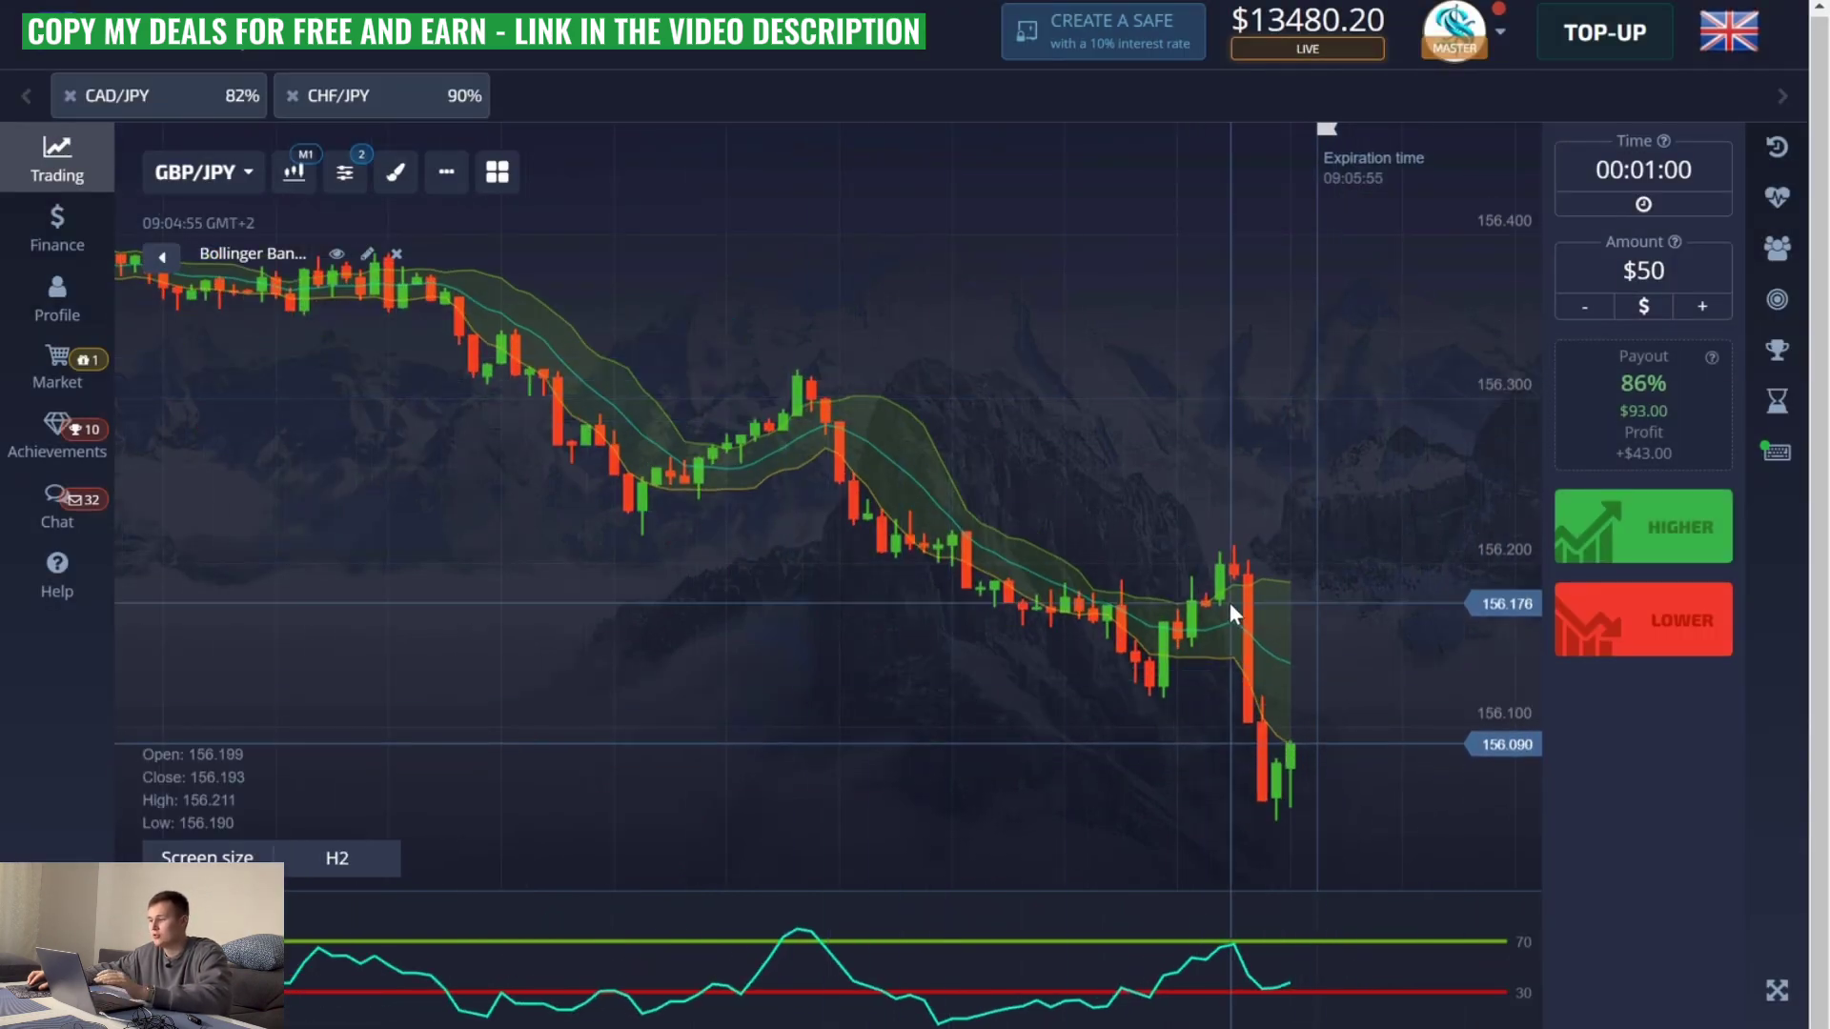
scroll(1277, 614, up, 2)
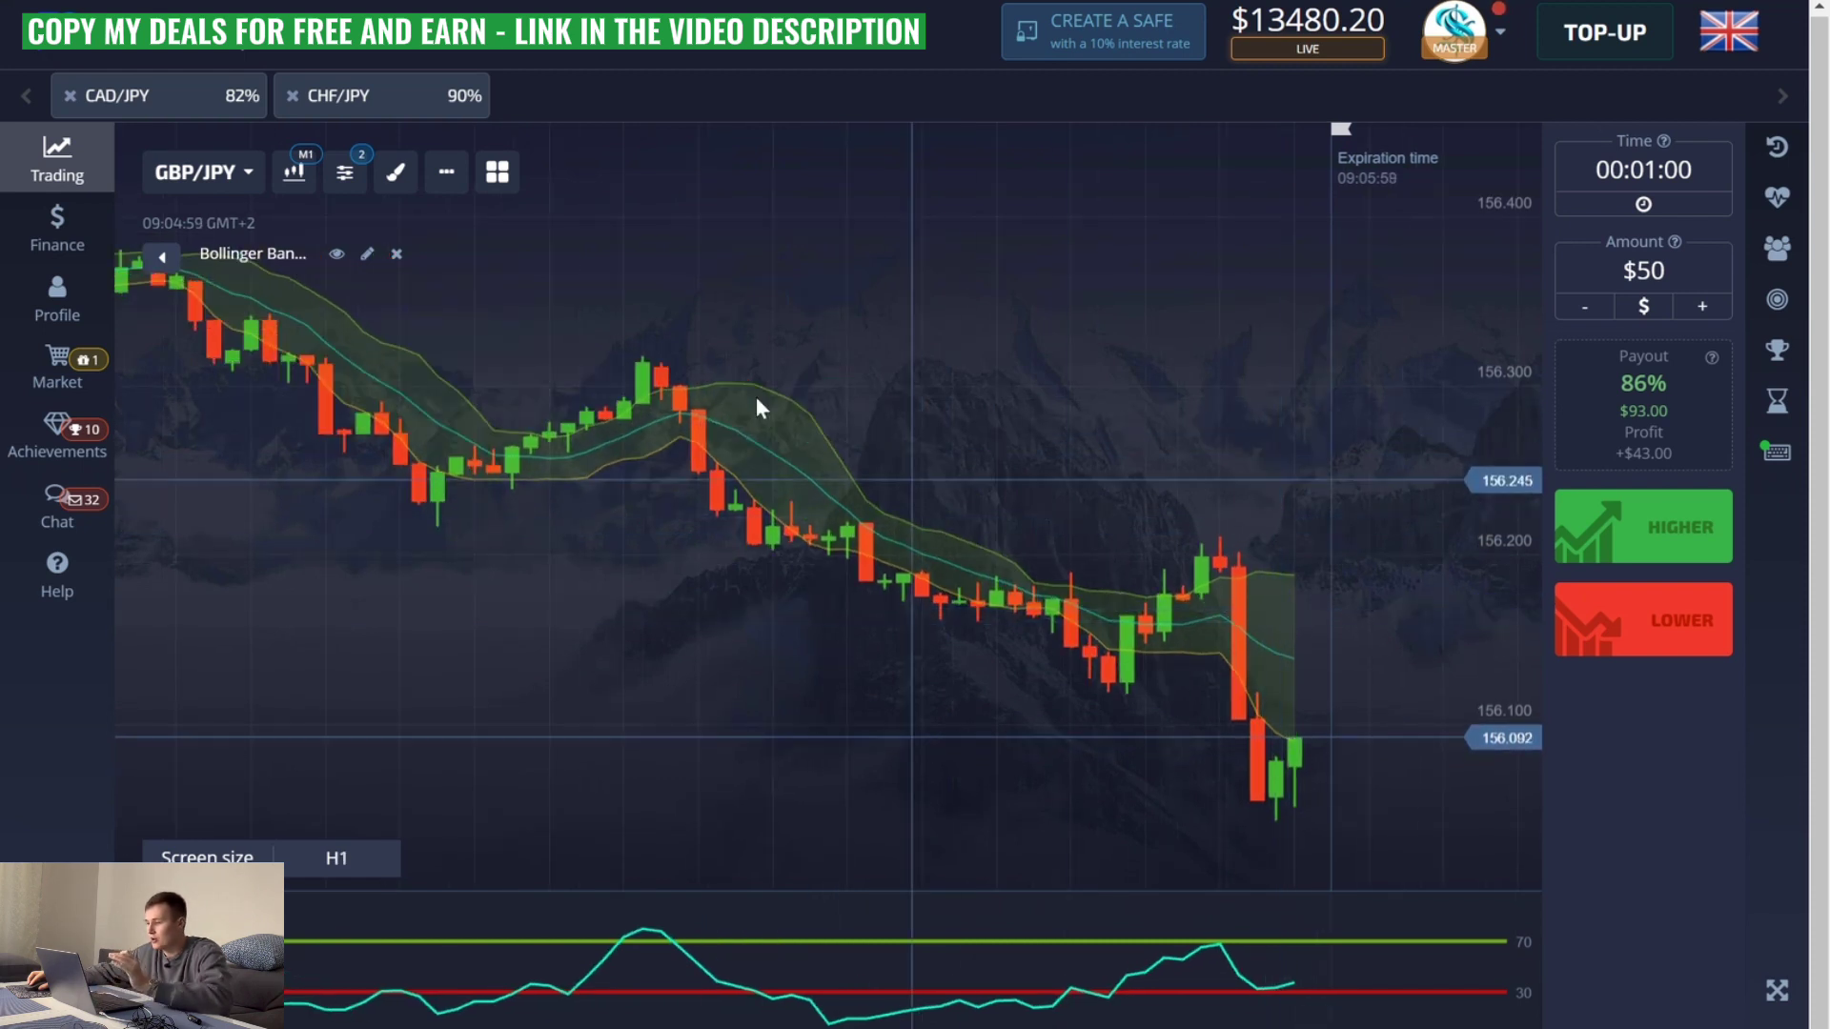
scroll(1329, 695, up, 1)
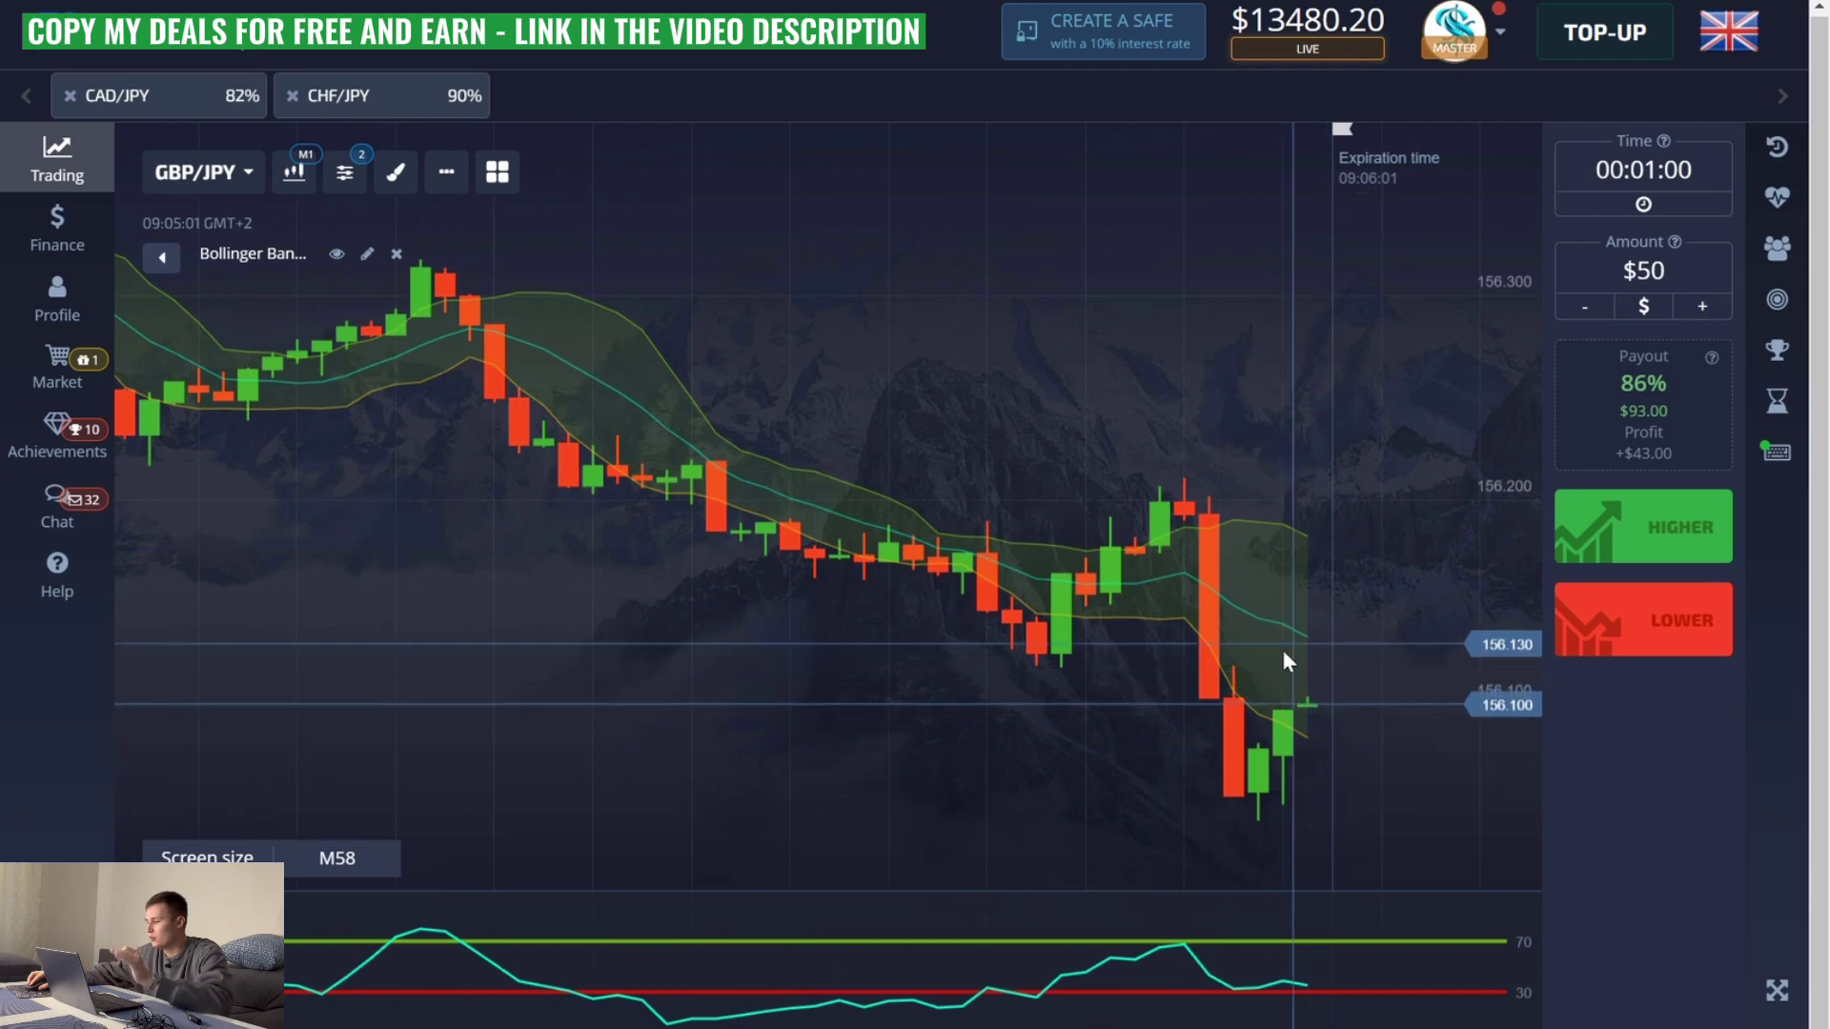
scroll(1280, 648, down, 1)
scroll(1277, 650, up, 2)
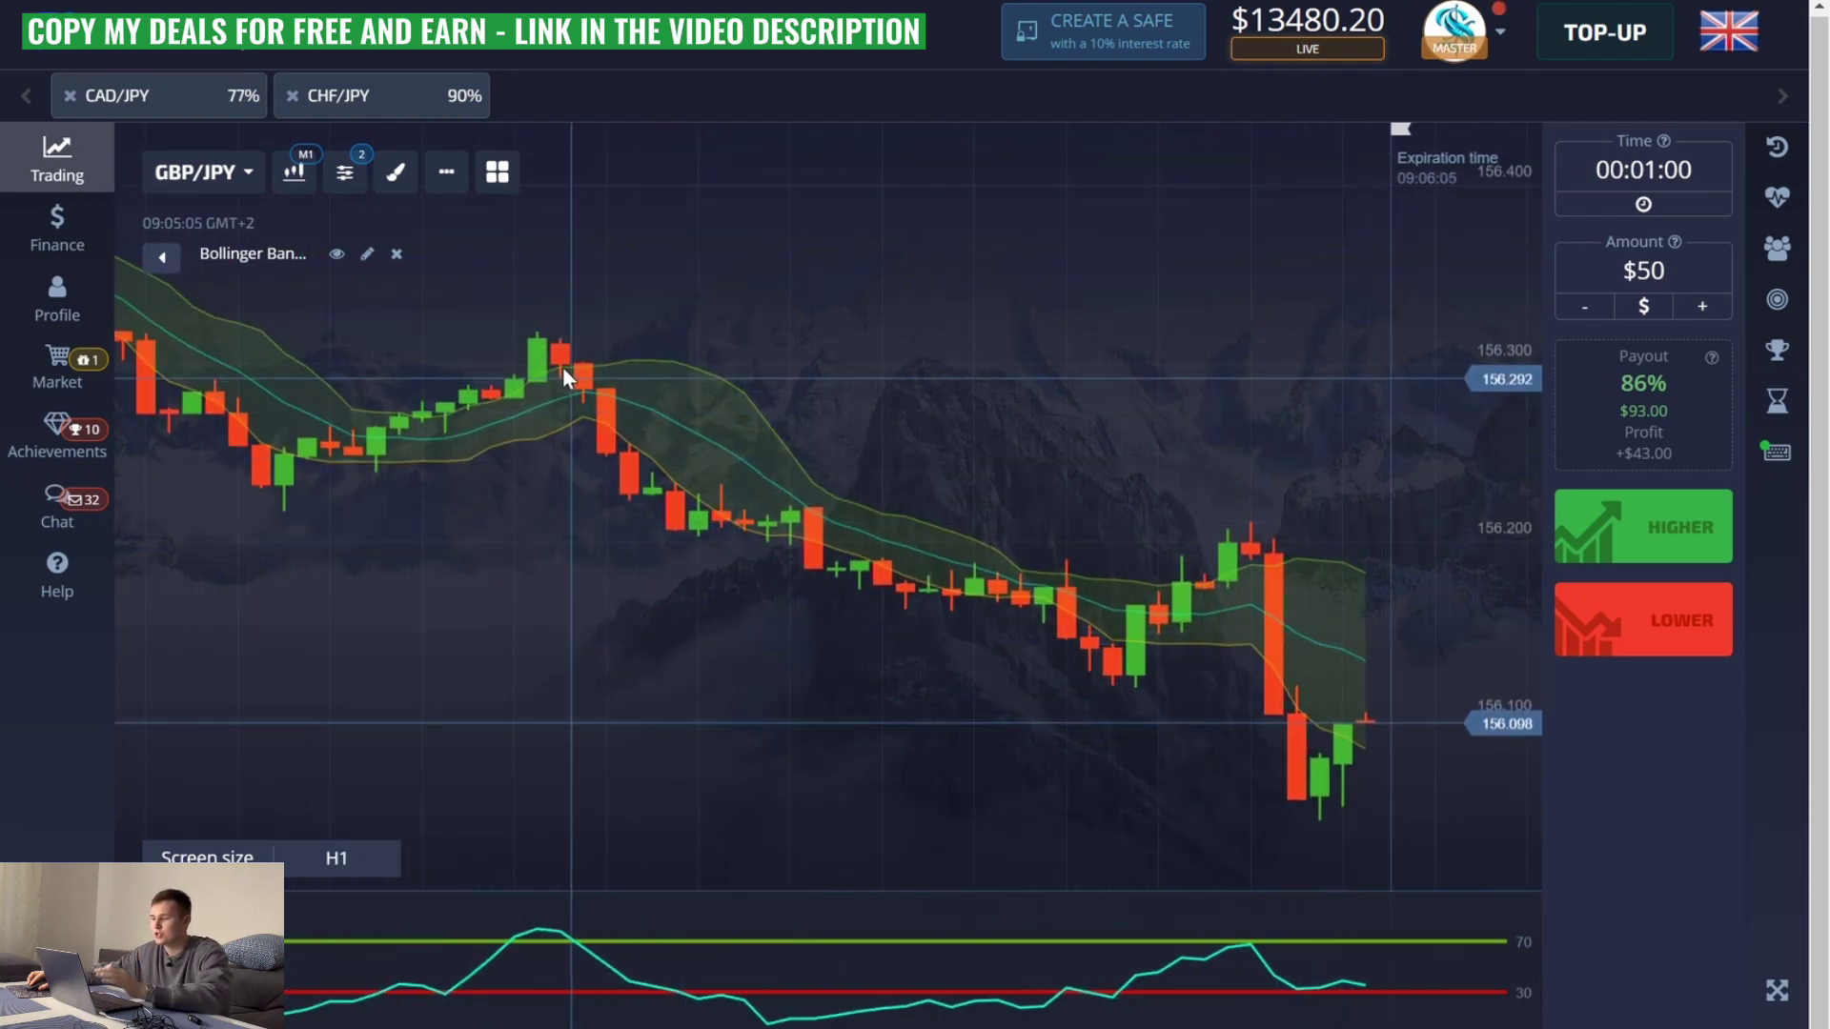
scroll(609, 409, down, 1)
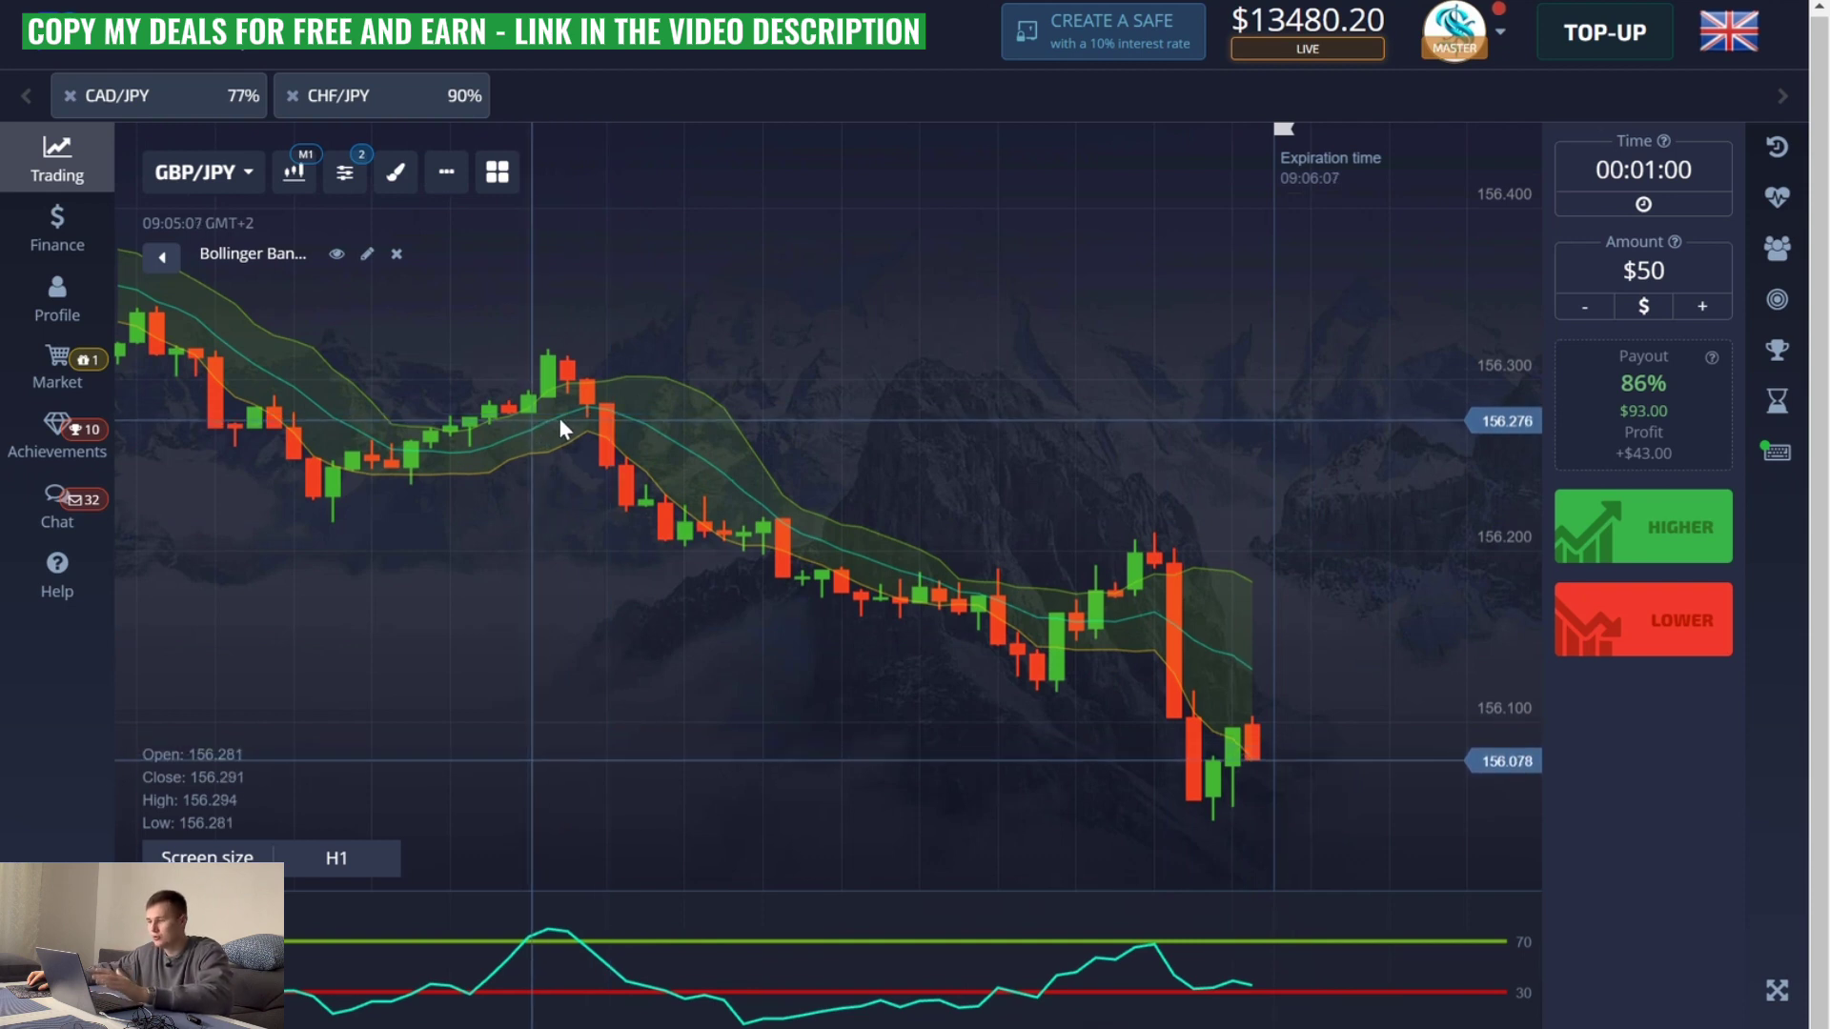